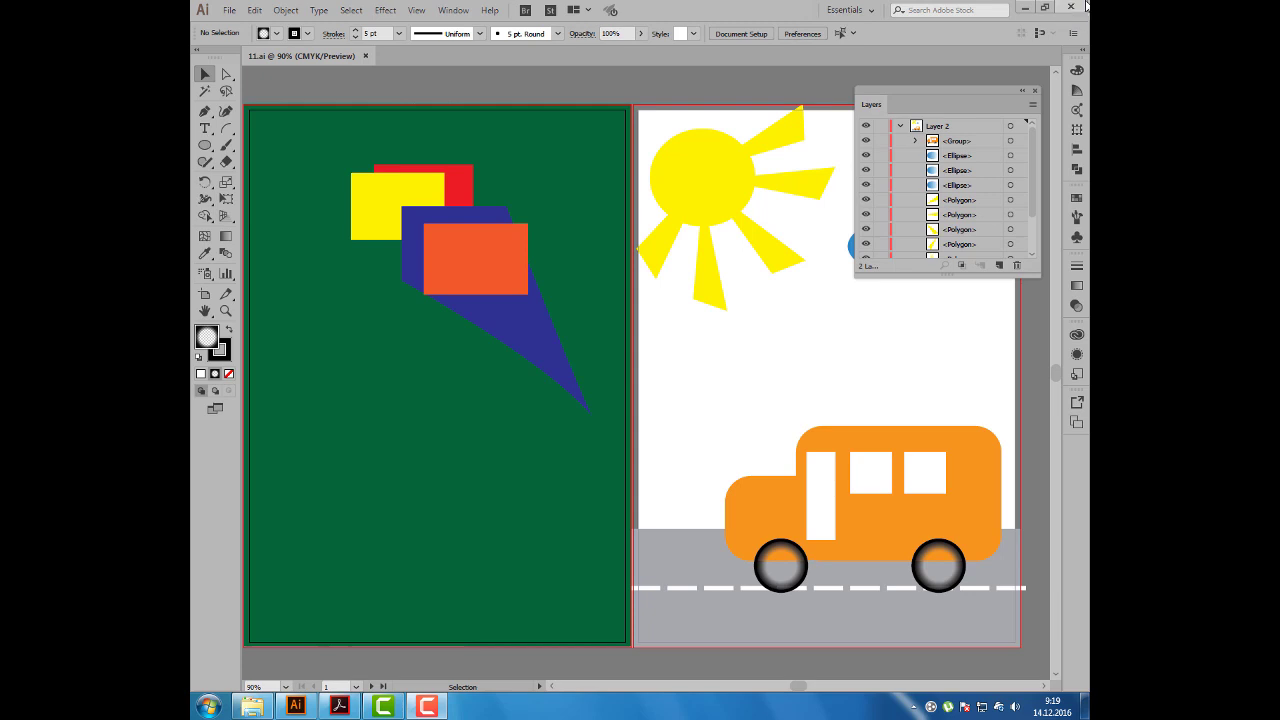
Step: Open the Save As dialog on the Lesson1 folder, with 11.ai proposed
left_click(232, 14)
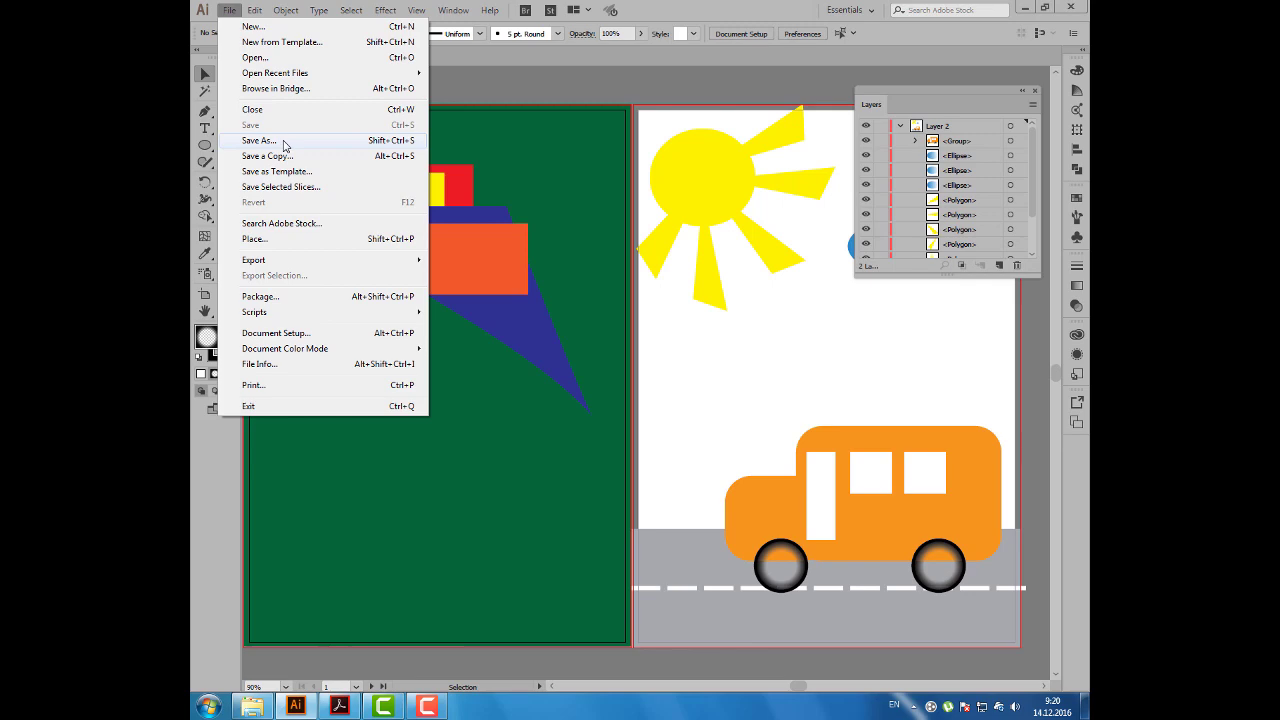
left_click(284, 144)
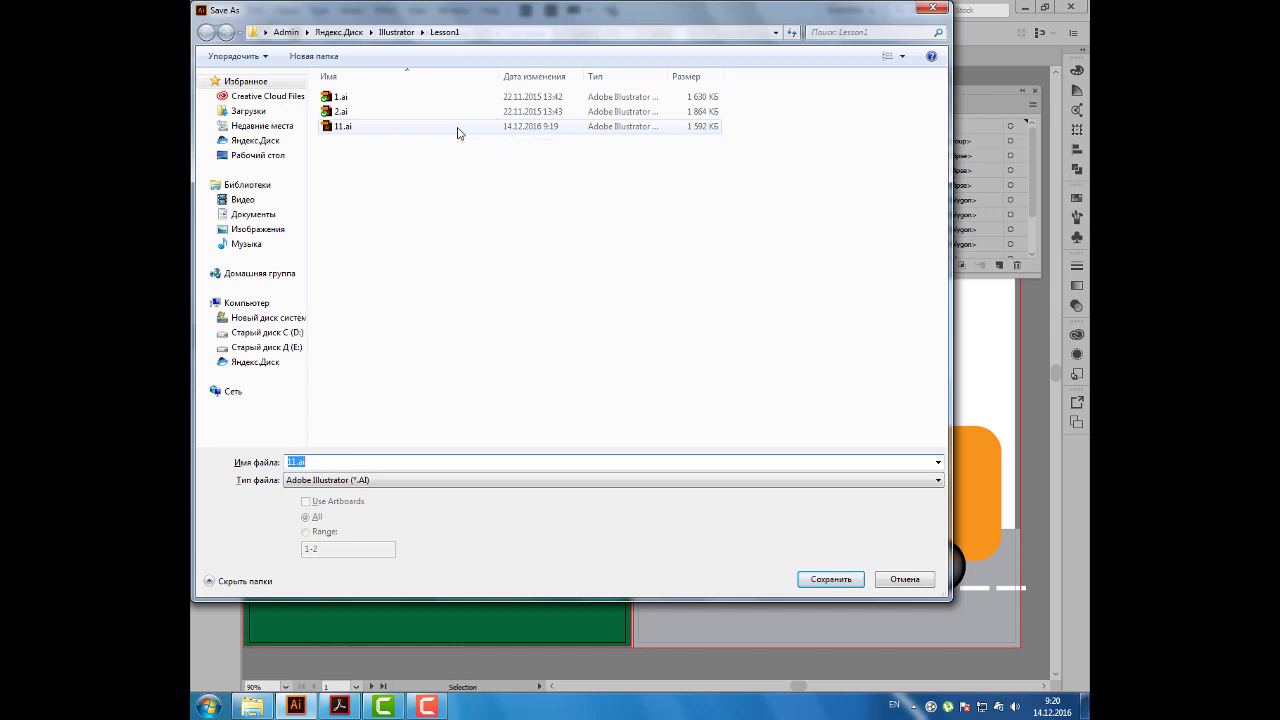
Step: Save the document as 'Первый', switching to the Russian keyboard layout for the name
key("alt+shift")
type("Первый")
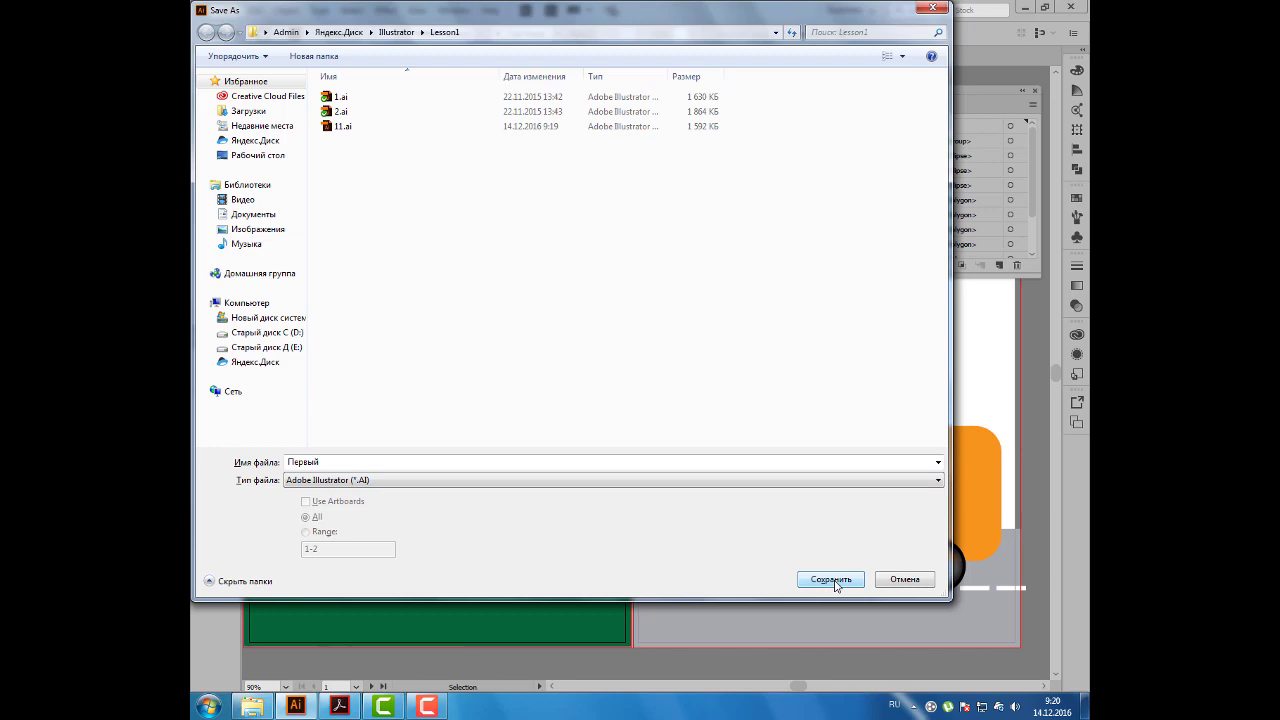
left_click(833, 580)
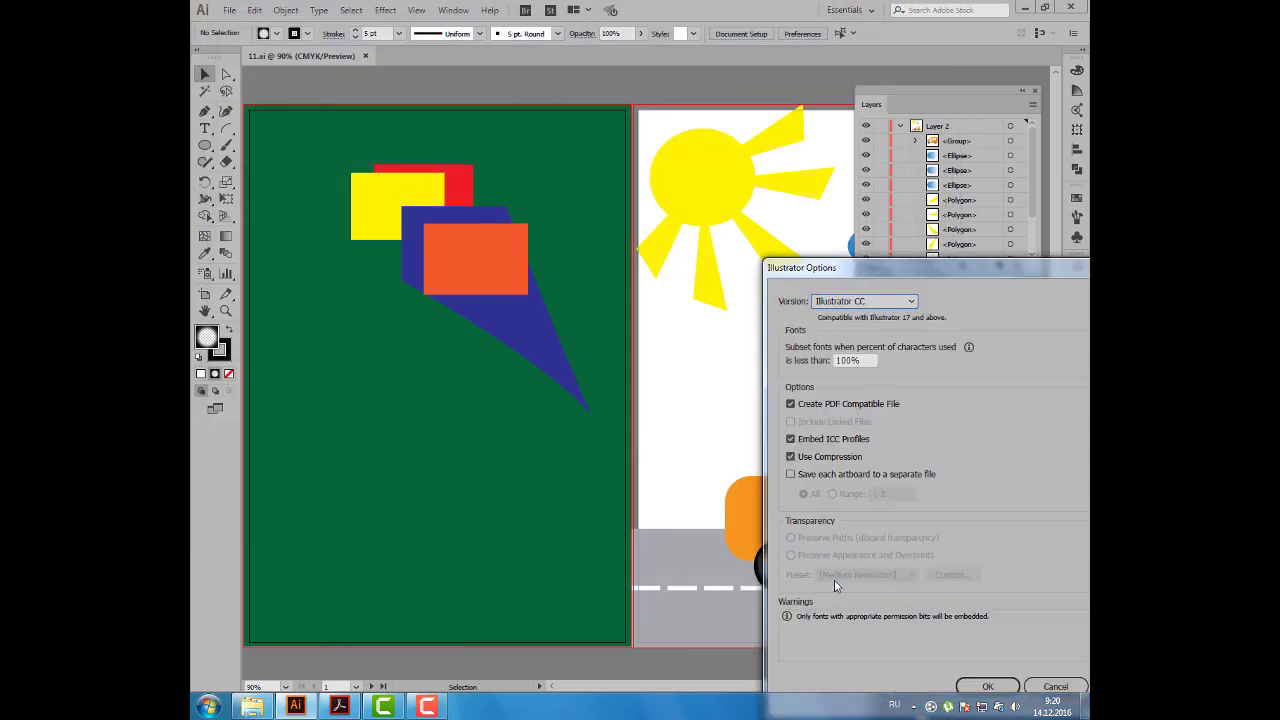
Step: Set the Illustrator Options version to Illustrator CS5, showing the legacy-format warnings
left_click_drag(807, 273, 475, 93)
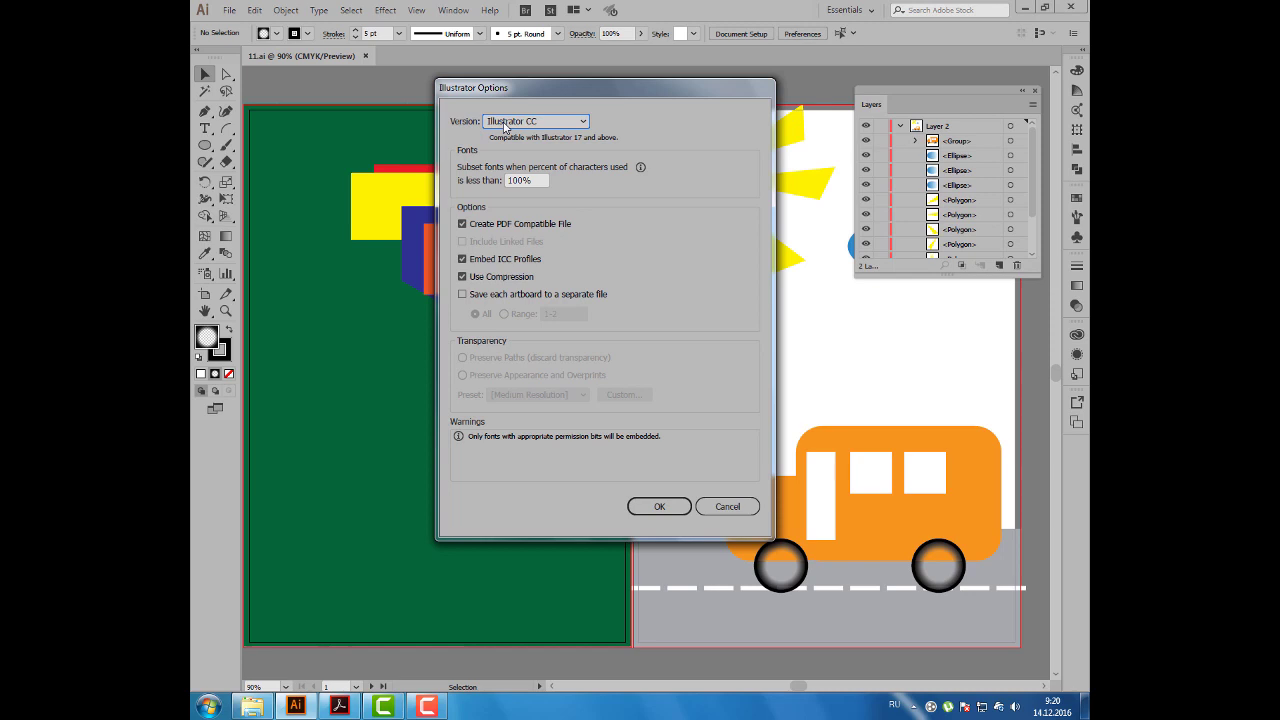
left_click(508, 126)
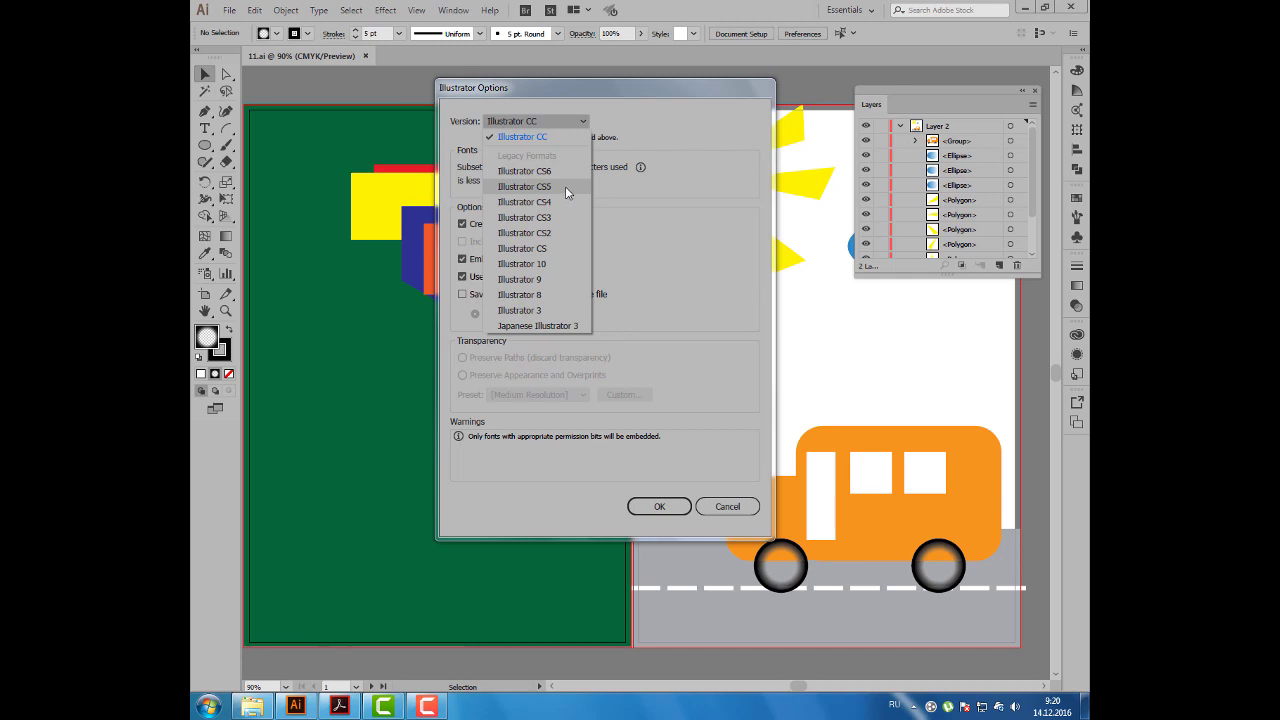
left_click(565, 186)
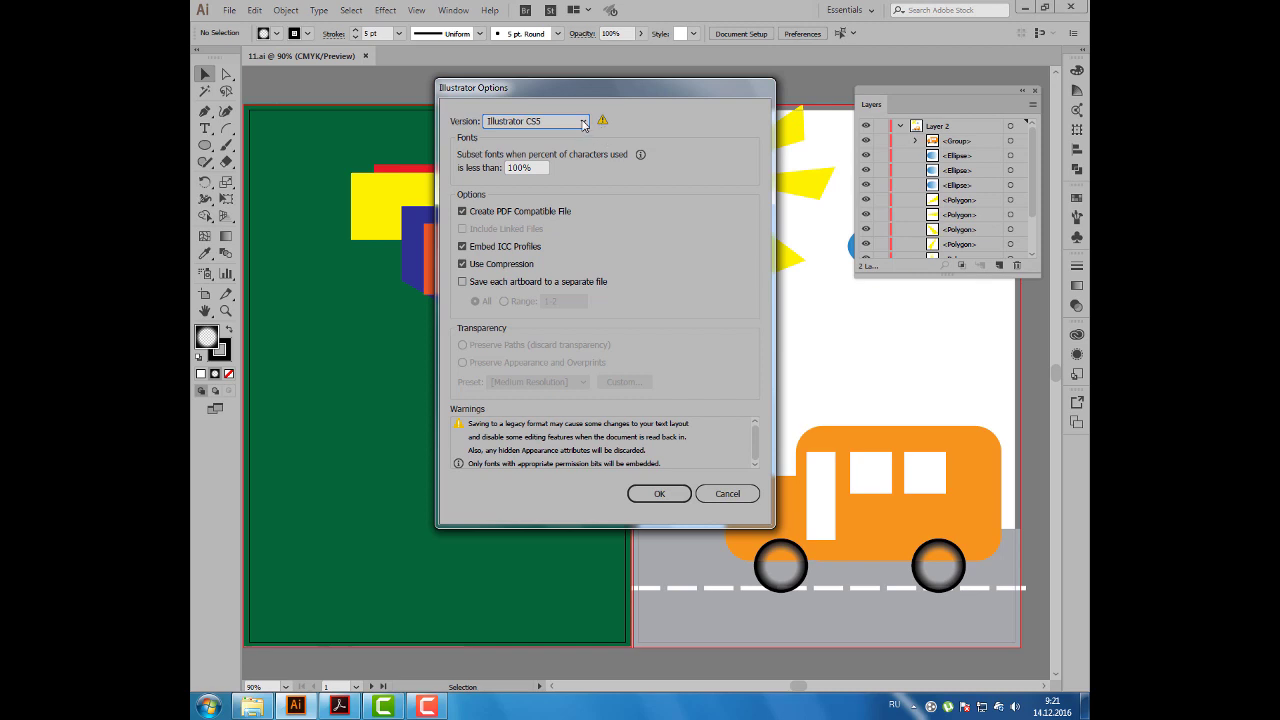
left_click(583, 122)
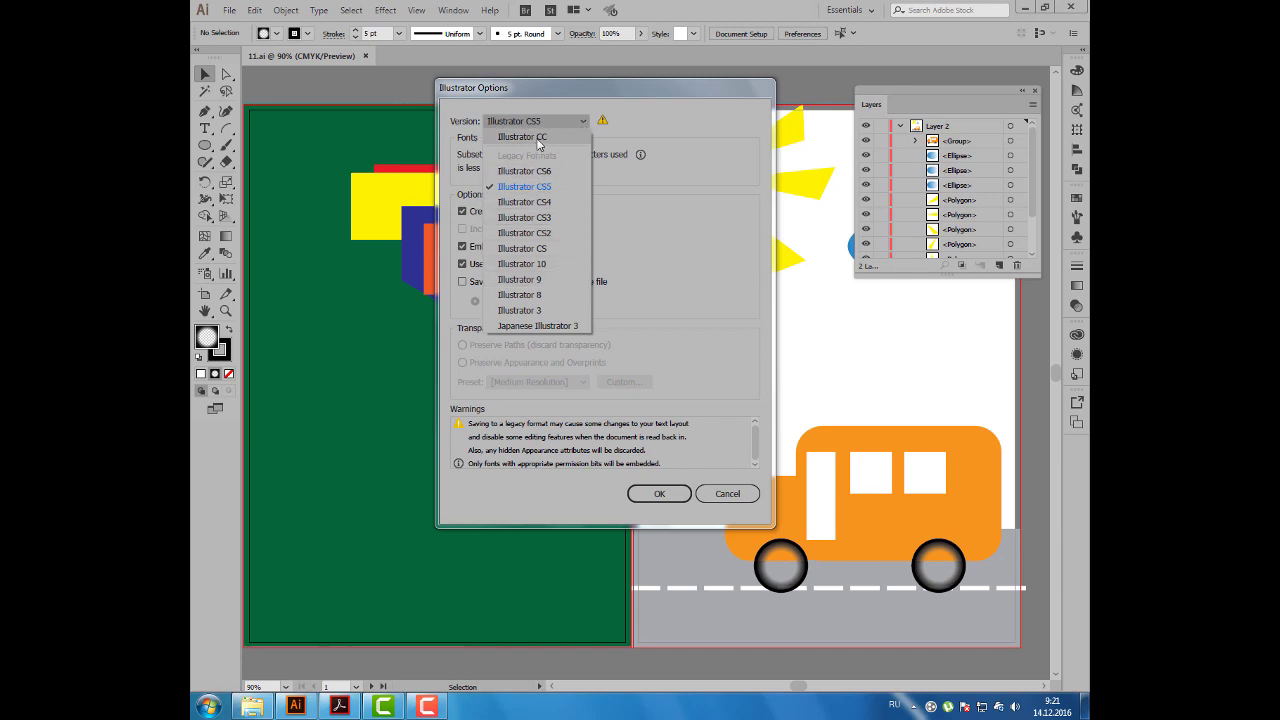
Step: Choose Illustrator CC as the version, leaving only the font-embedding warning
left_click(538, 138)
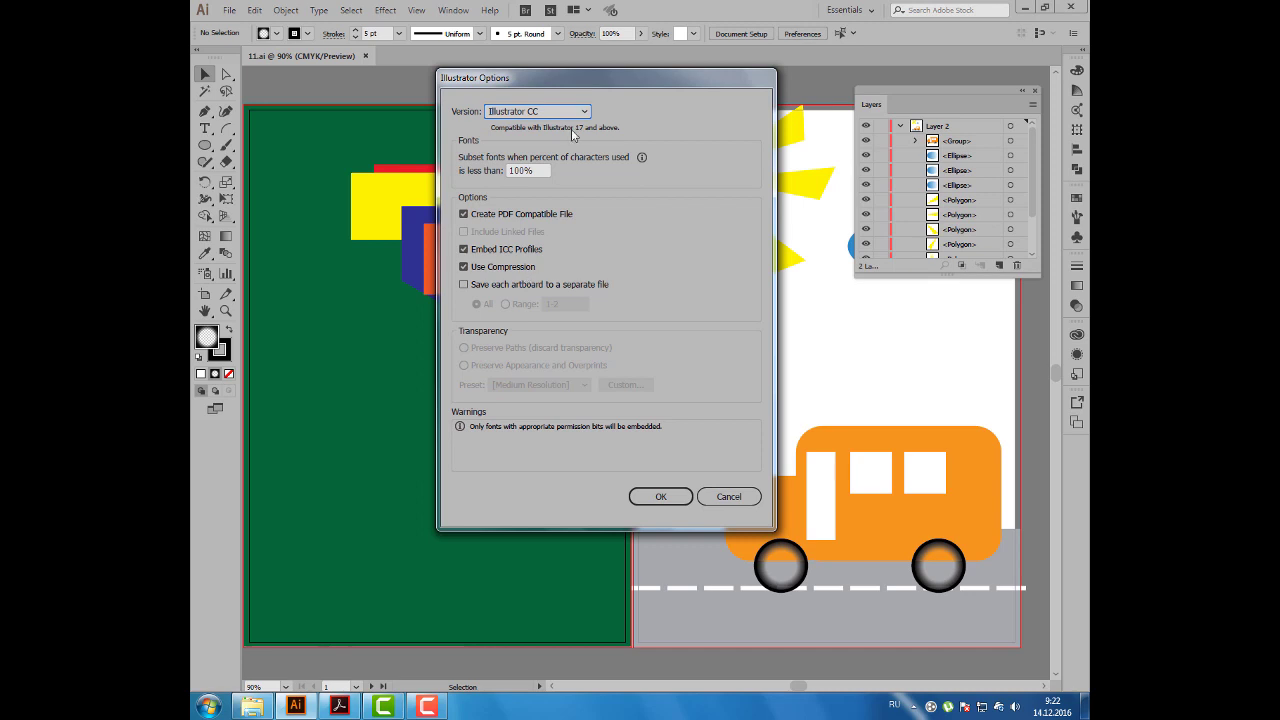
Step: Save each artboard to a separate file for all artboards and confirm the options
left_click_drag(584, 82, 520, 80)
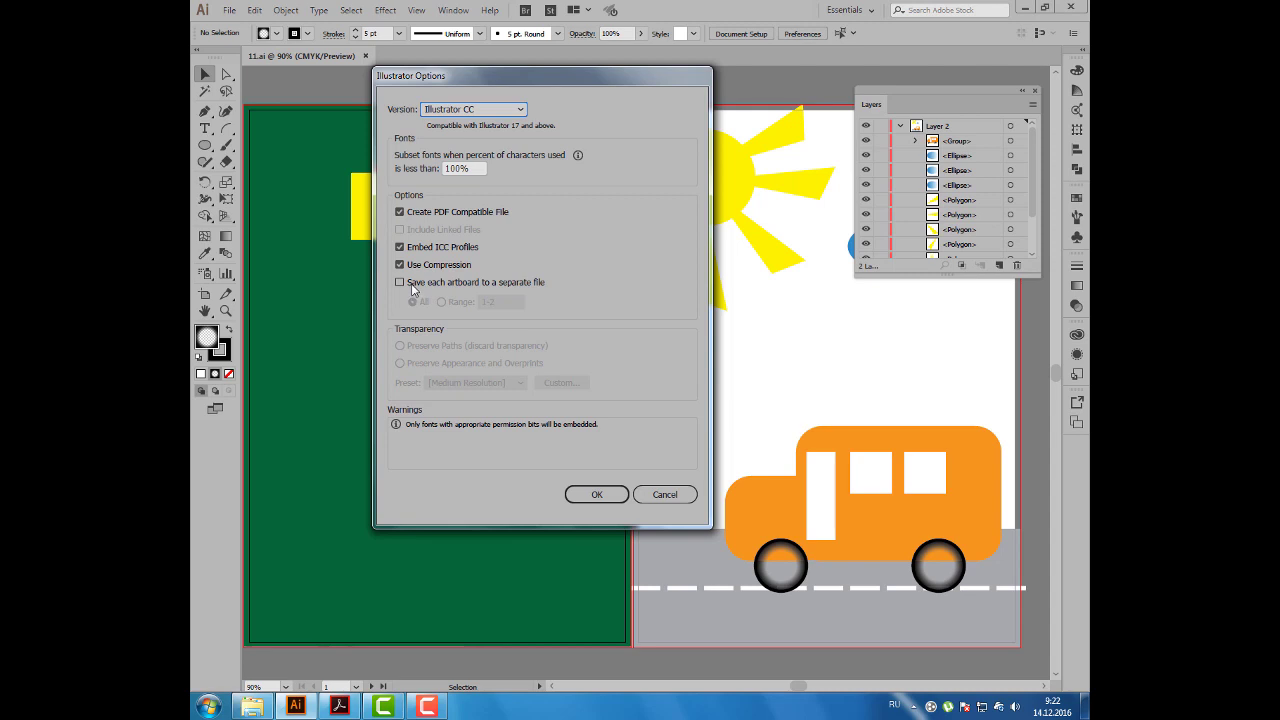
left_click(411, 283)
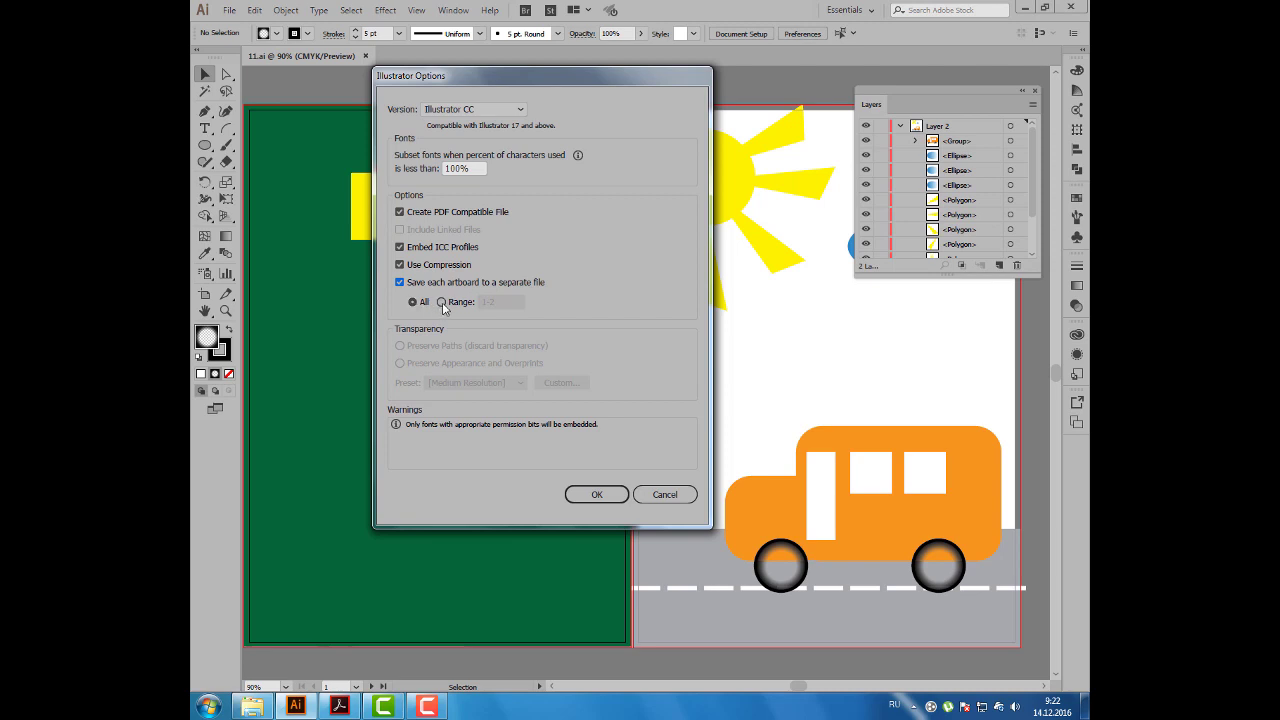
left_click(442, 303)
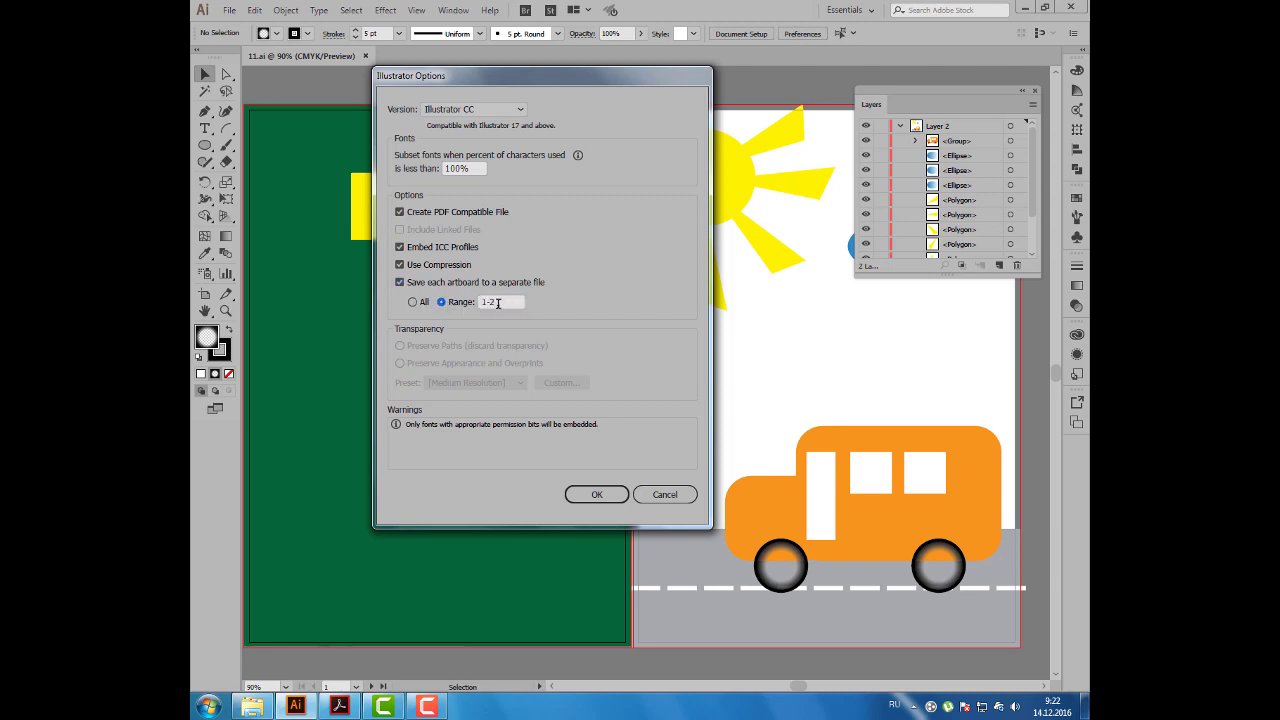
left_click_drag(499, 304, 443, 325)
left_click(412, 302)
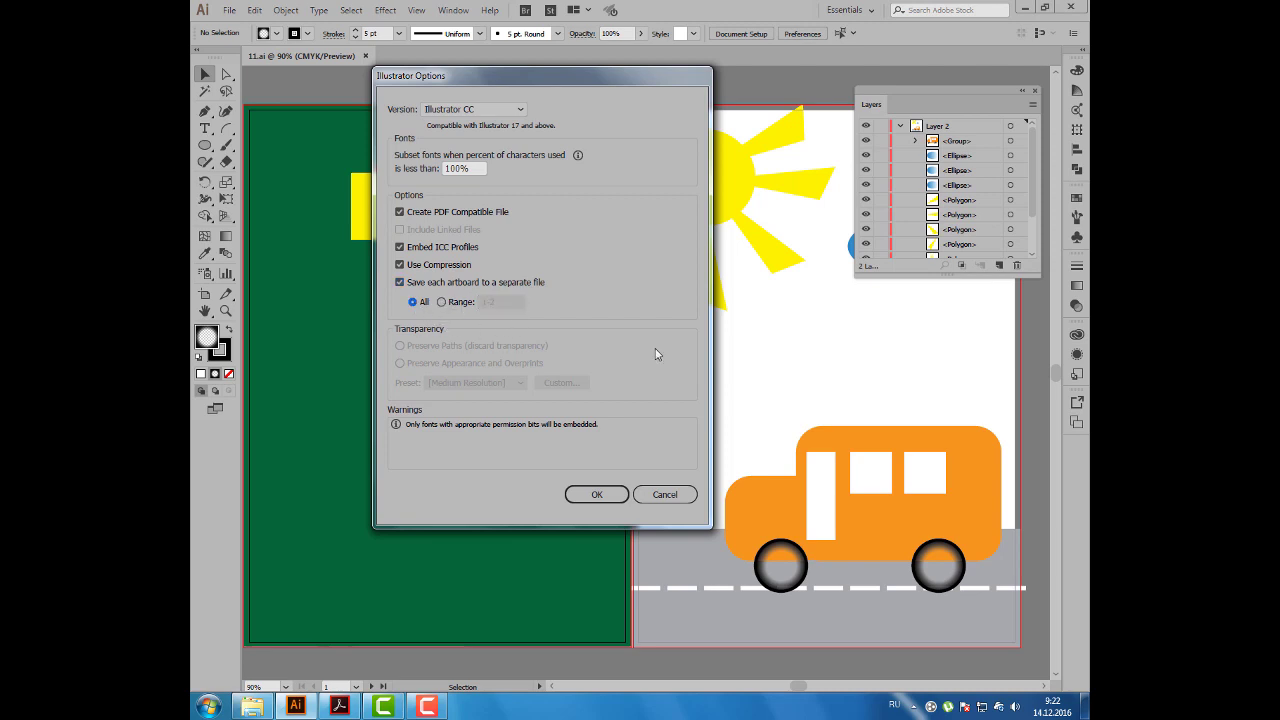
left_click(600, 494)
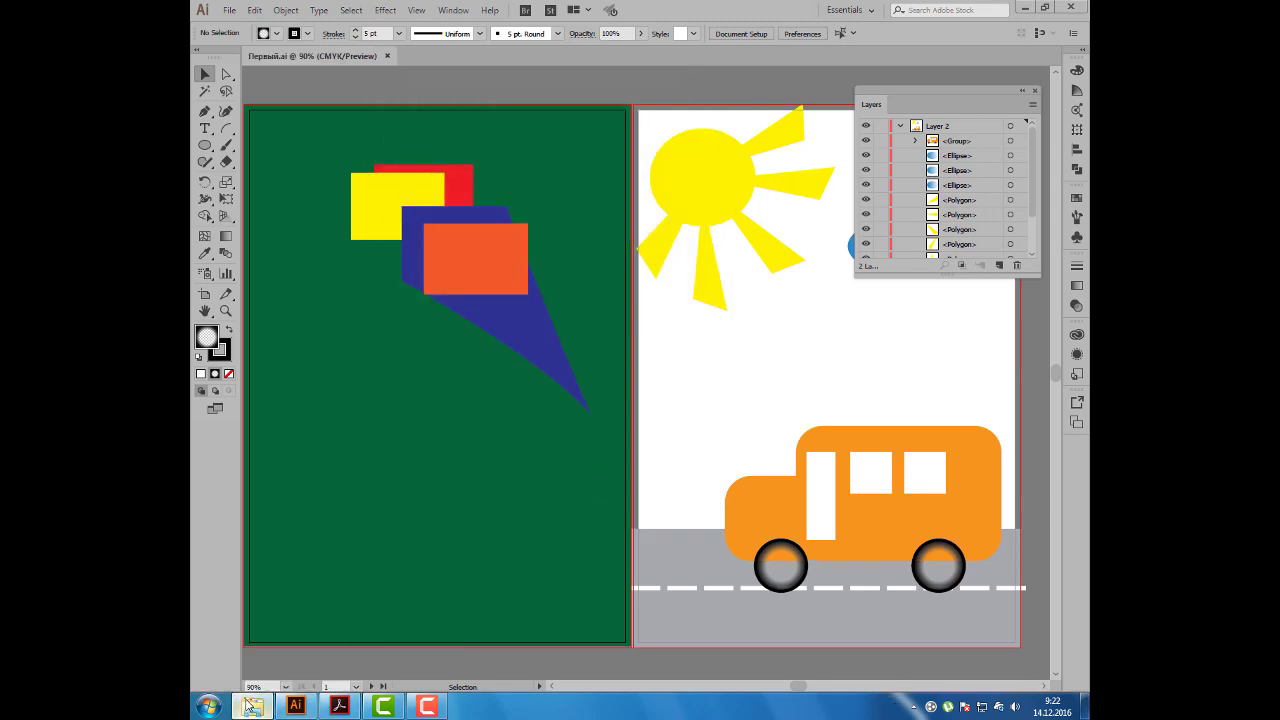
Step: Browse to the Яндекс.Диск > Illustrator > Lesson1 folder in the file dialog
key("ctrl+o")
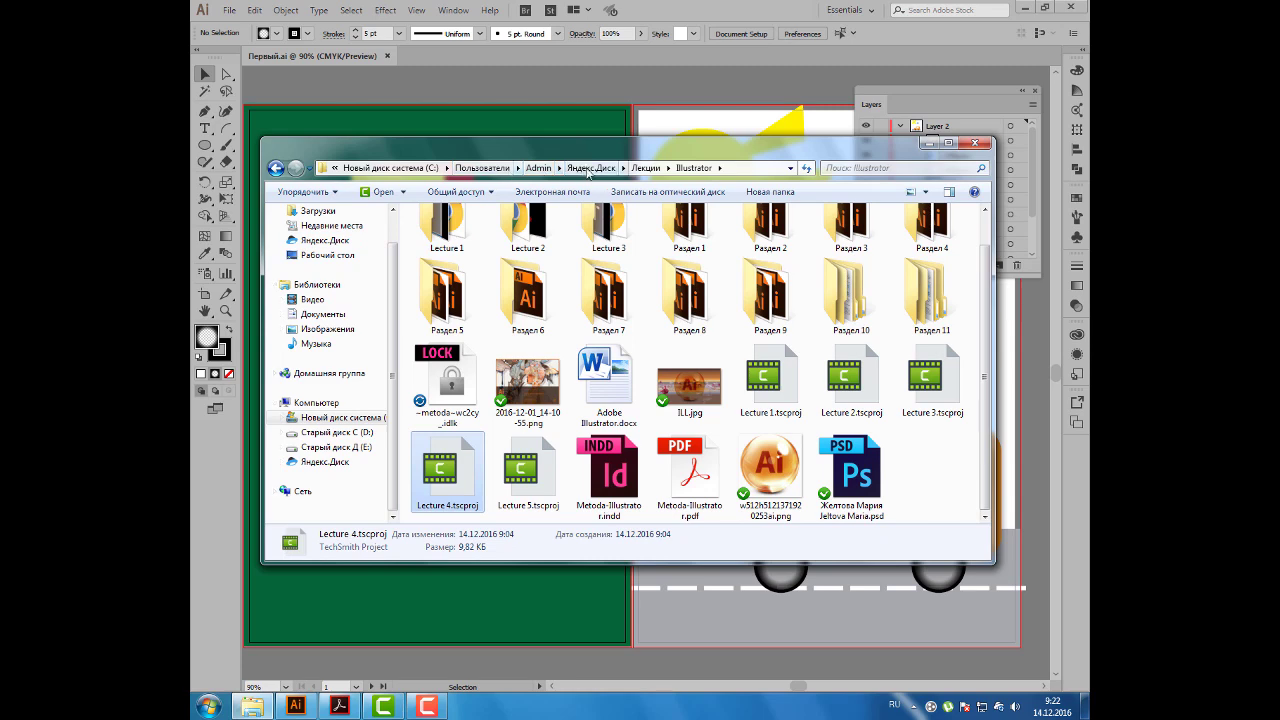
left_click(591, 168)
left_click(710, 320)
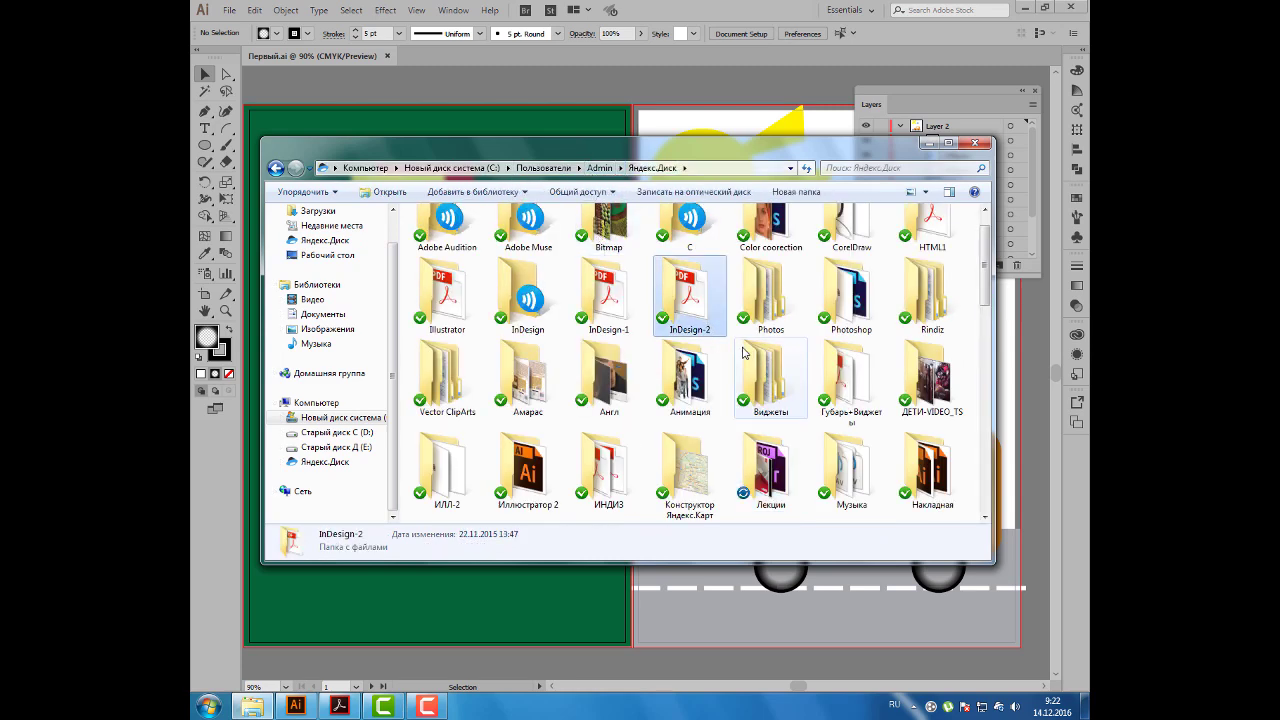
scroll(744, 352, "up", 1)
mouse_move(766, 295)
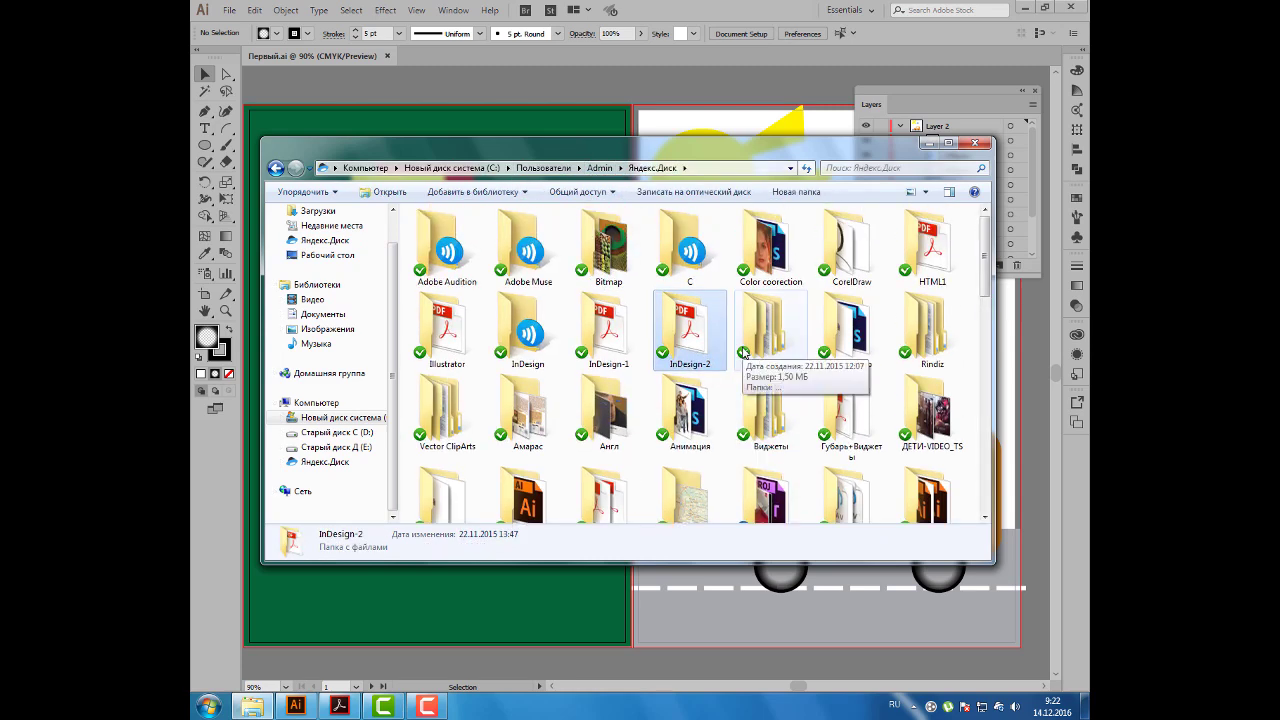
scroll(730, 346, "down", 3)
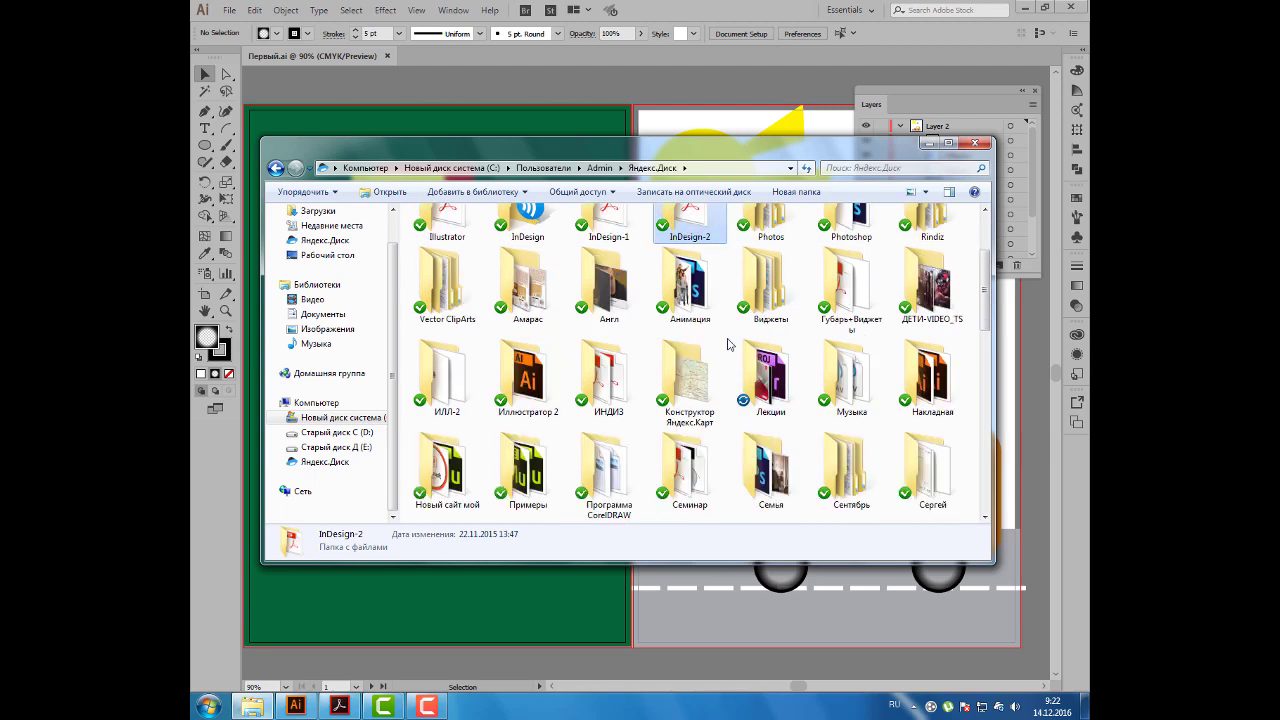
scroll(729, 346, "up", 3)
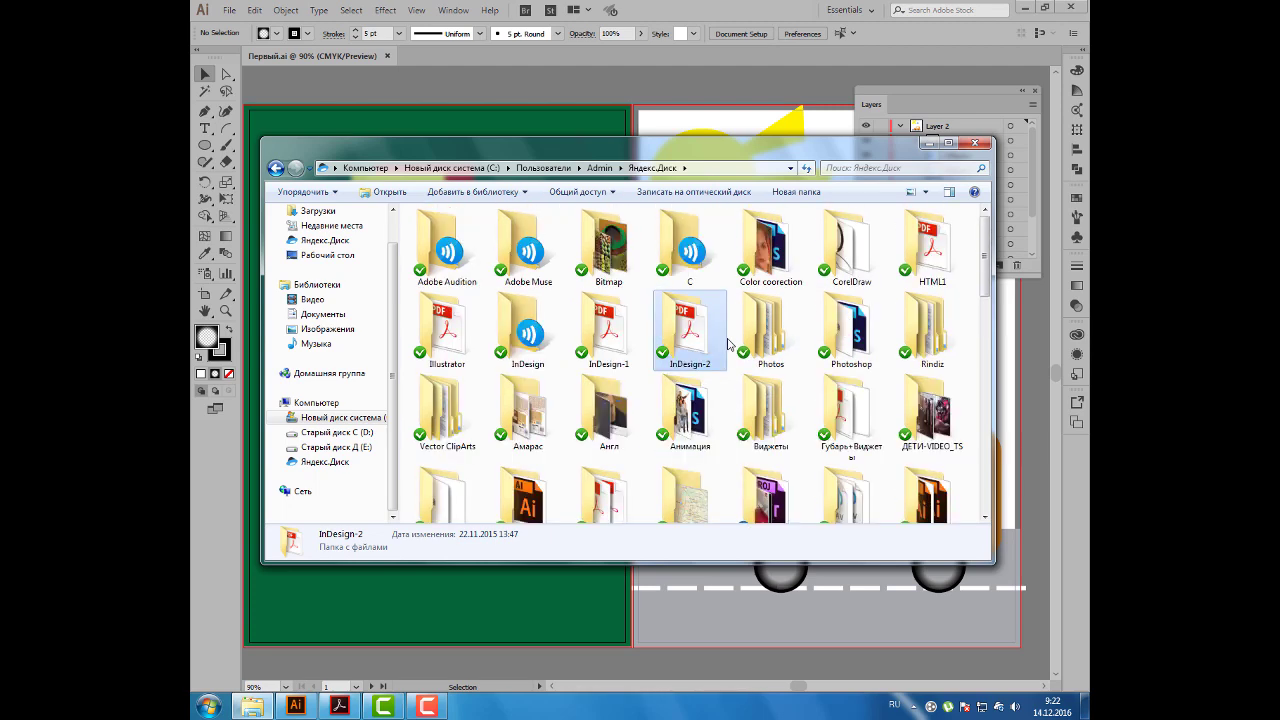
double_click(447, 328)
double_click(470, 235)
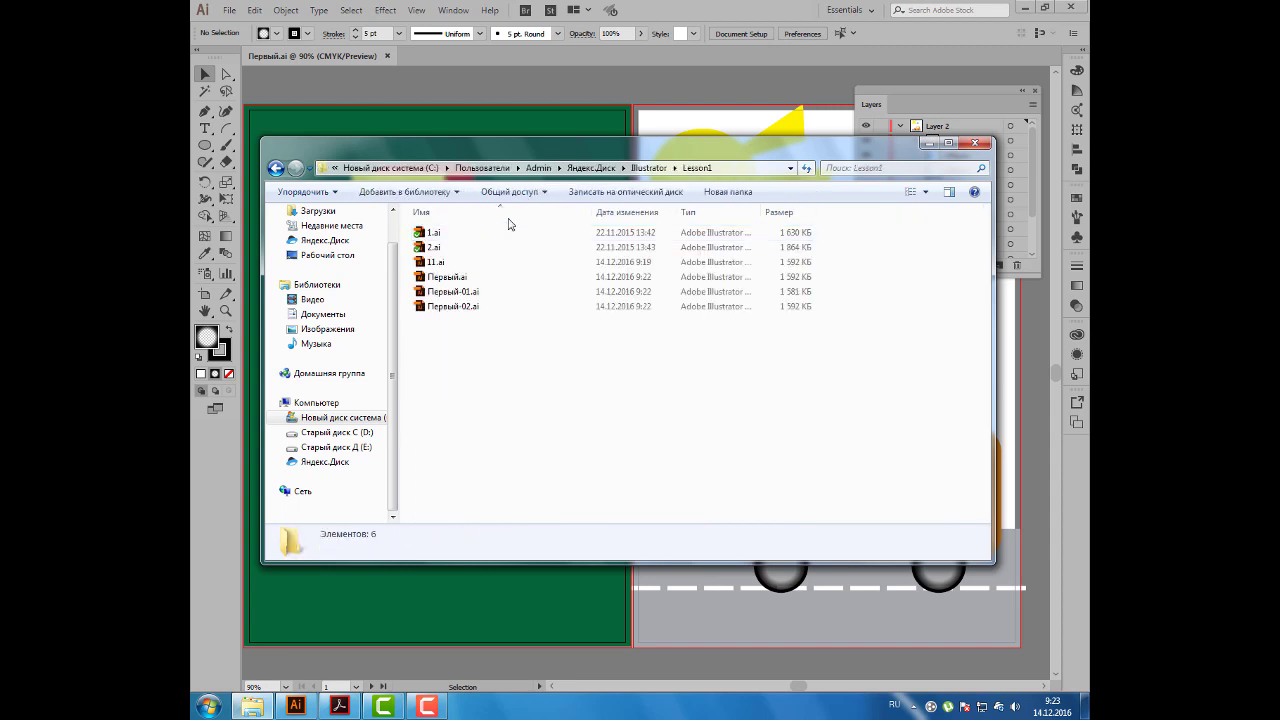
Step: Inspect Первый.ai, Первый-01.ai and Первый-02.ai in Lesson1
left_click(492, 280)
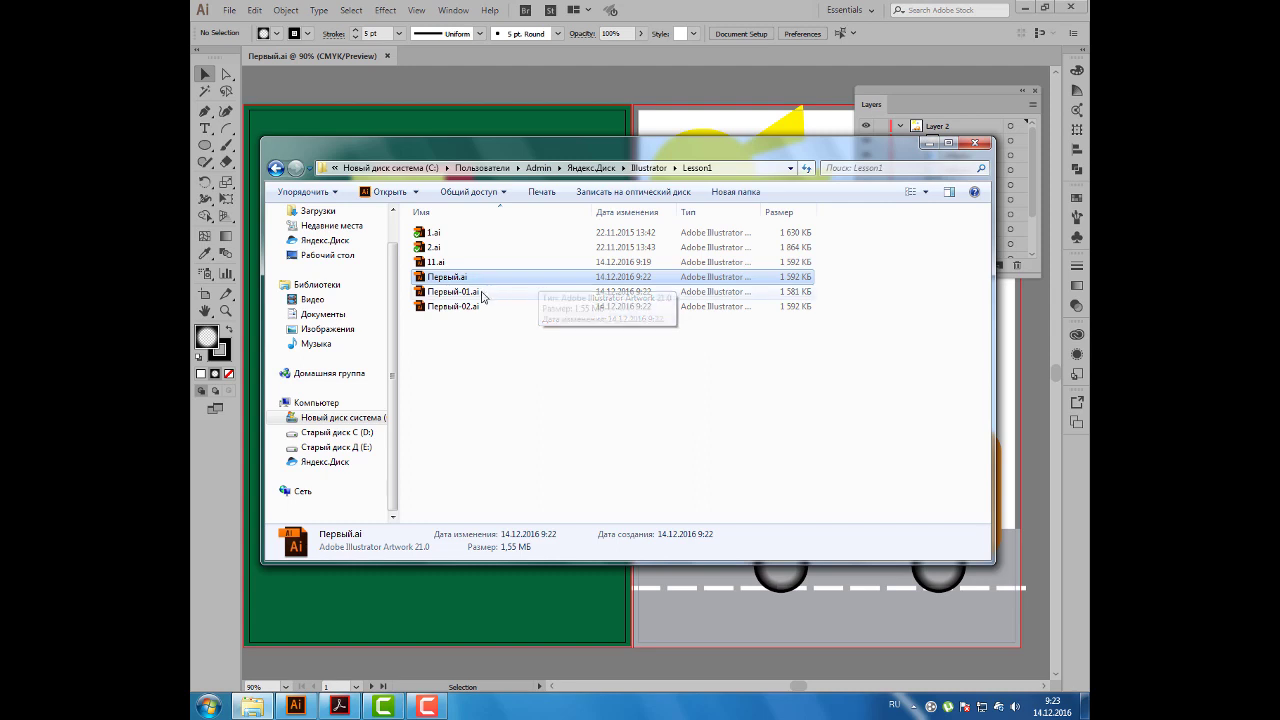
left_click(478, 292)
mouse_move(455, 291)
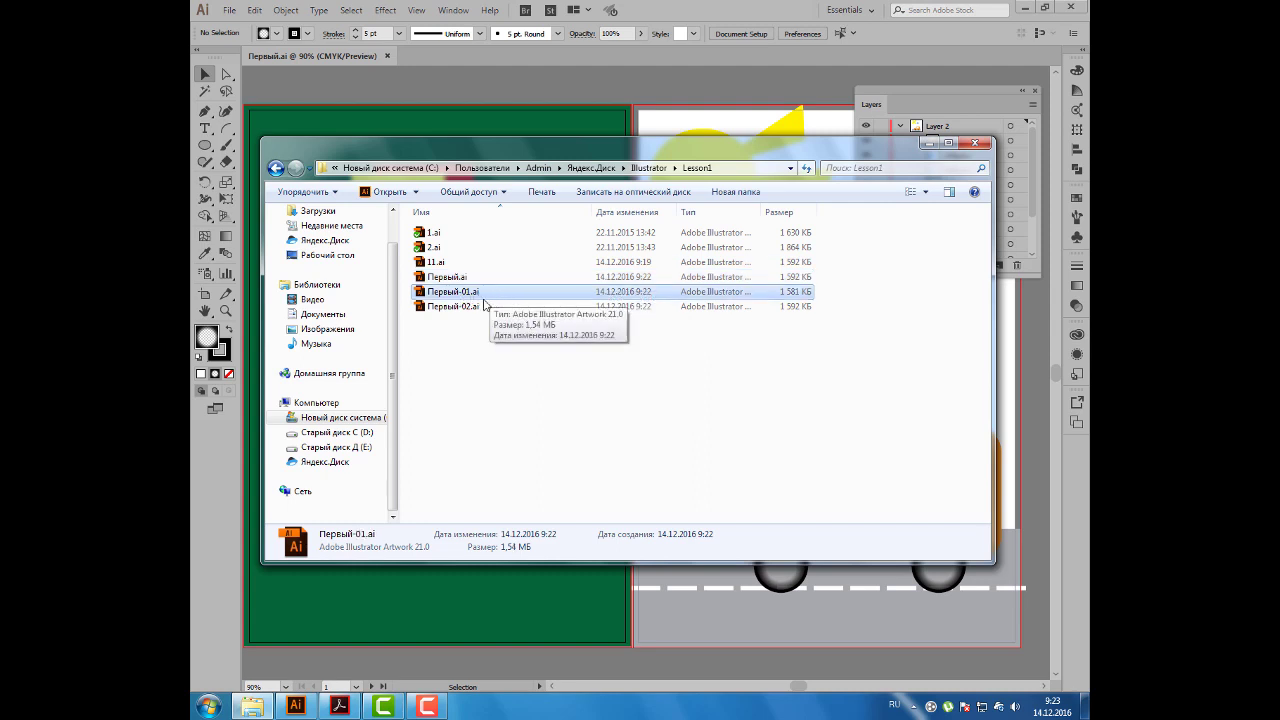
left_click(458, 307)
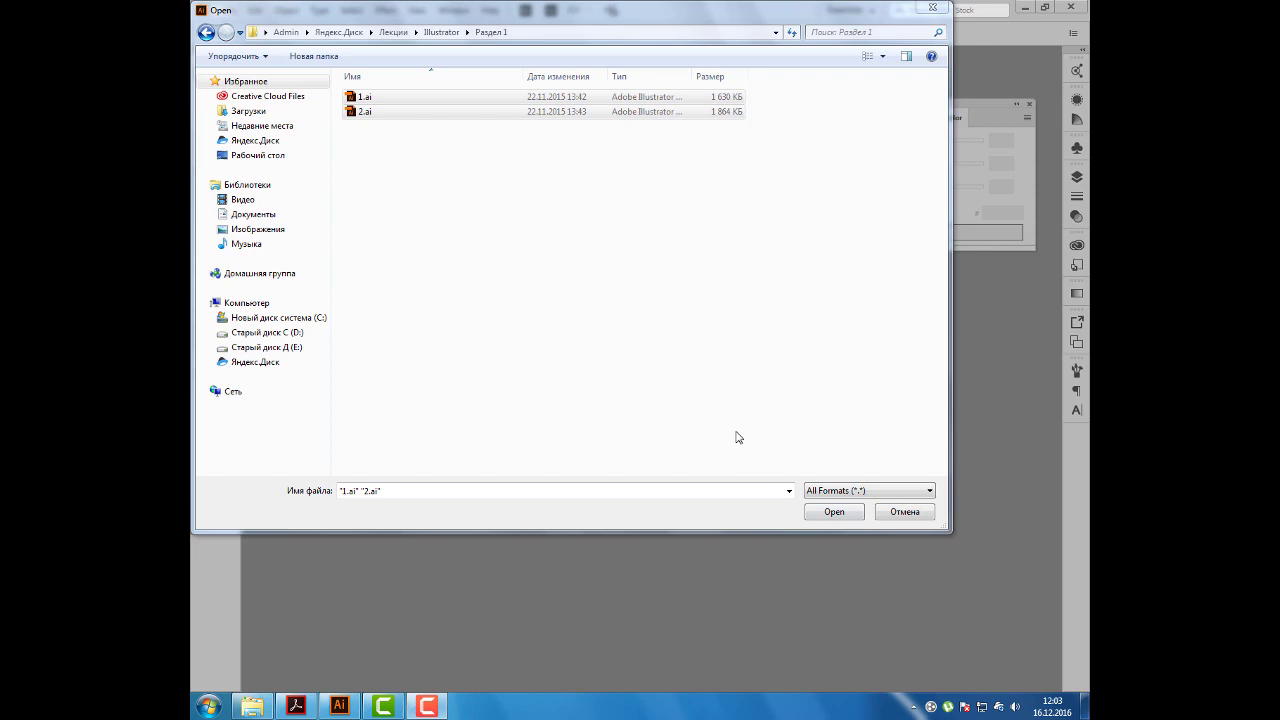
Step: Open 1.ai and 2.ai together, dismissing both colour-profile warnings
left_click(834, 512)
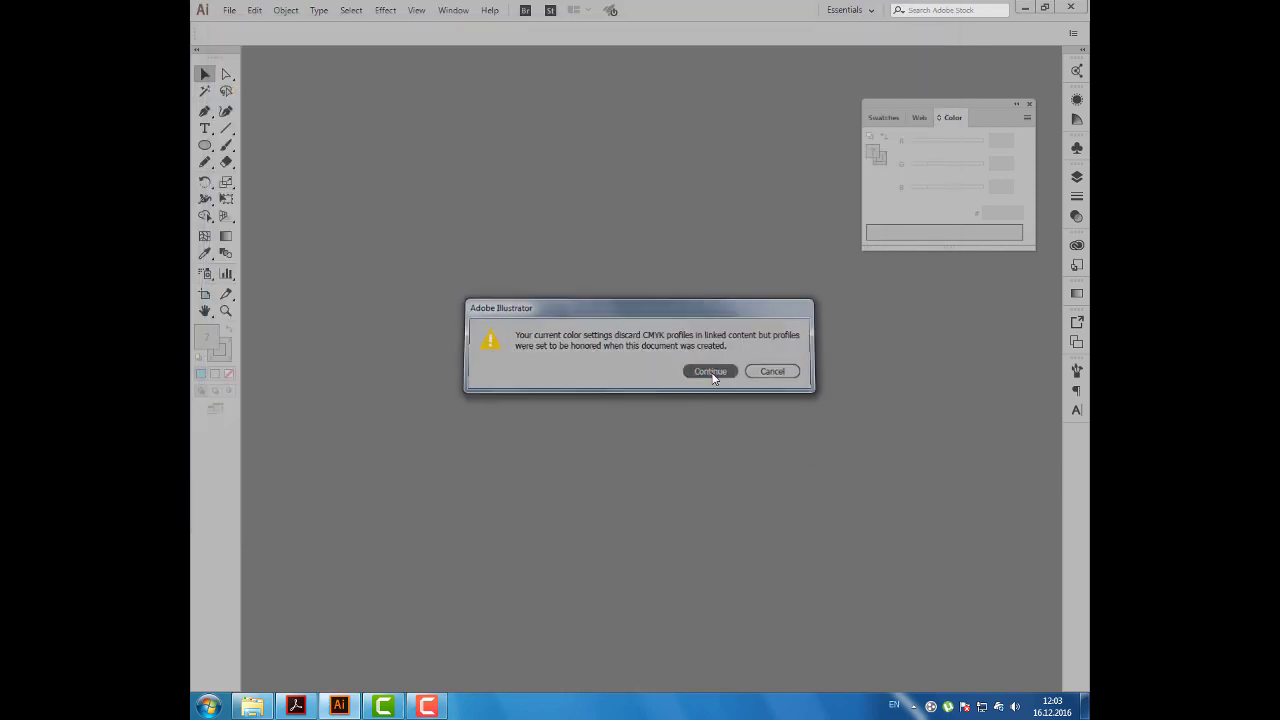
left_click(711, 372)
left_click(712, 372)
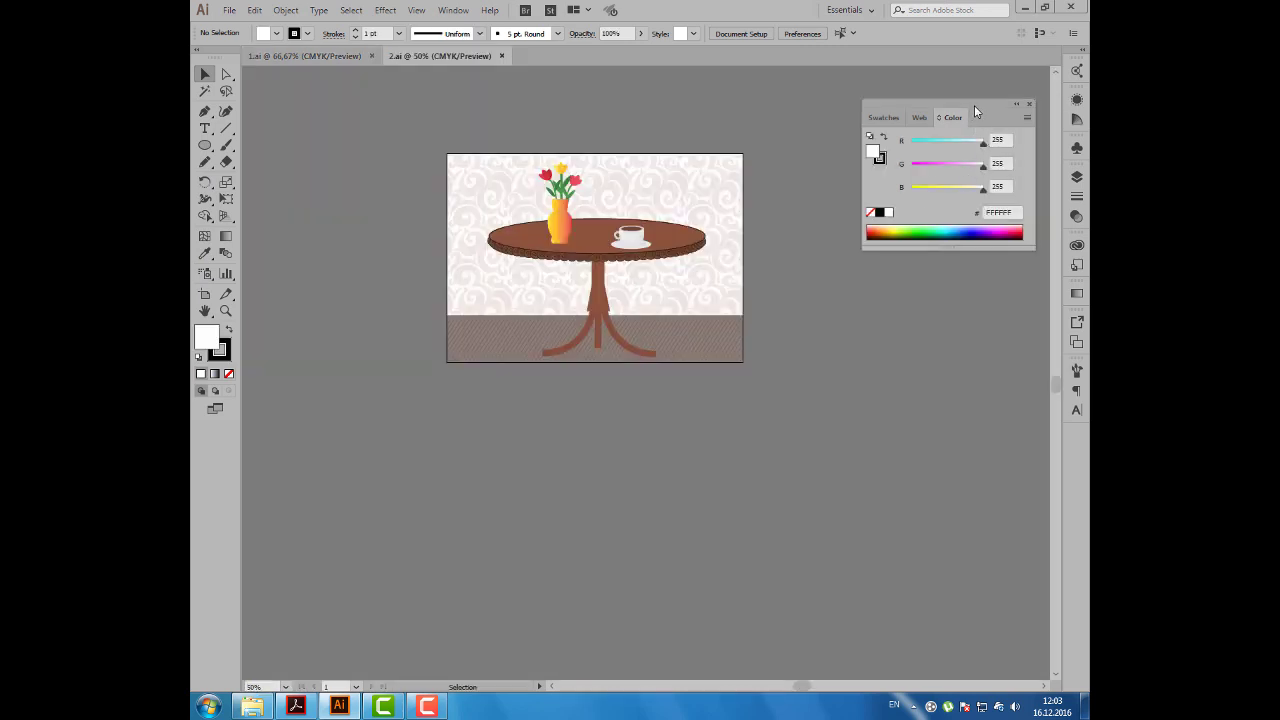
Step: Dock the Color panel and bring the 1.ai house scene into view
left_click_drag(976, 111, 1077, 176)
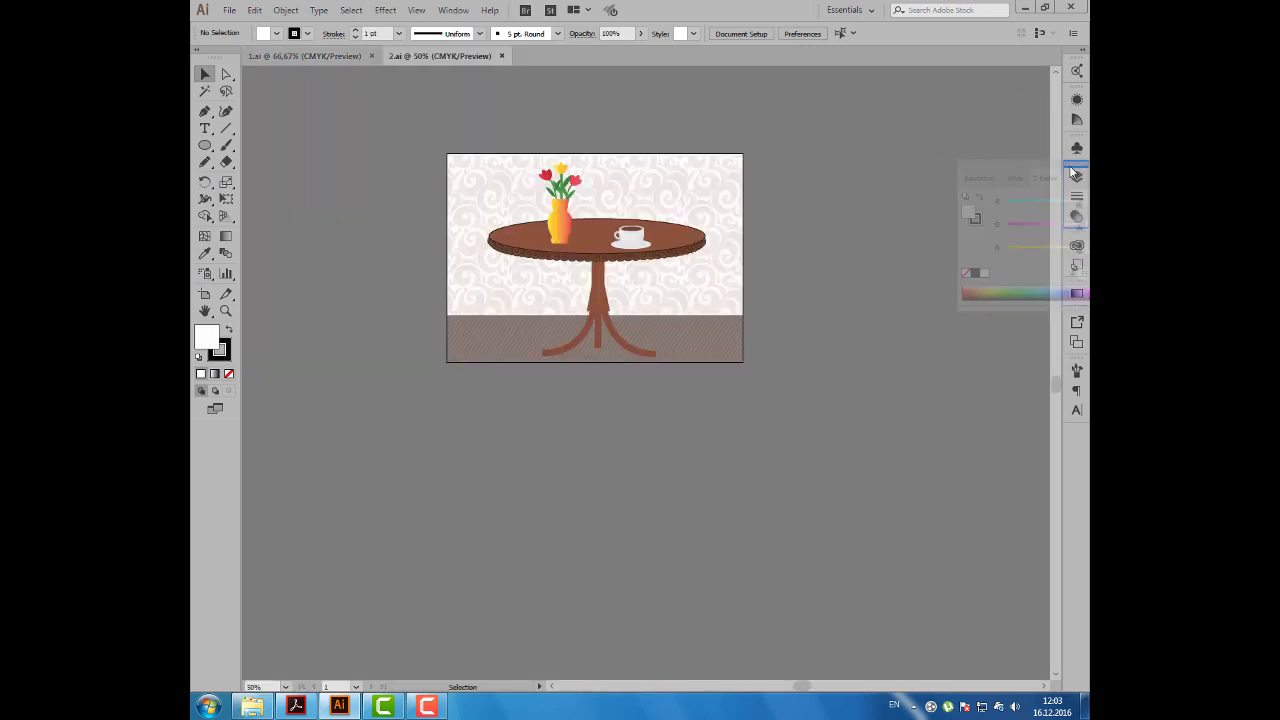
left_click(330, 57)
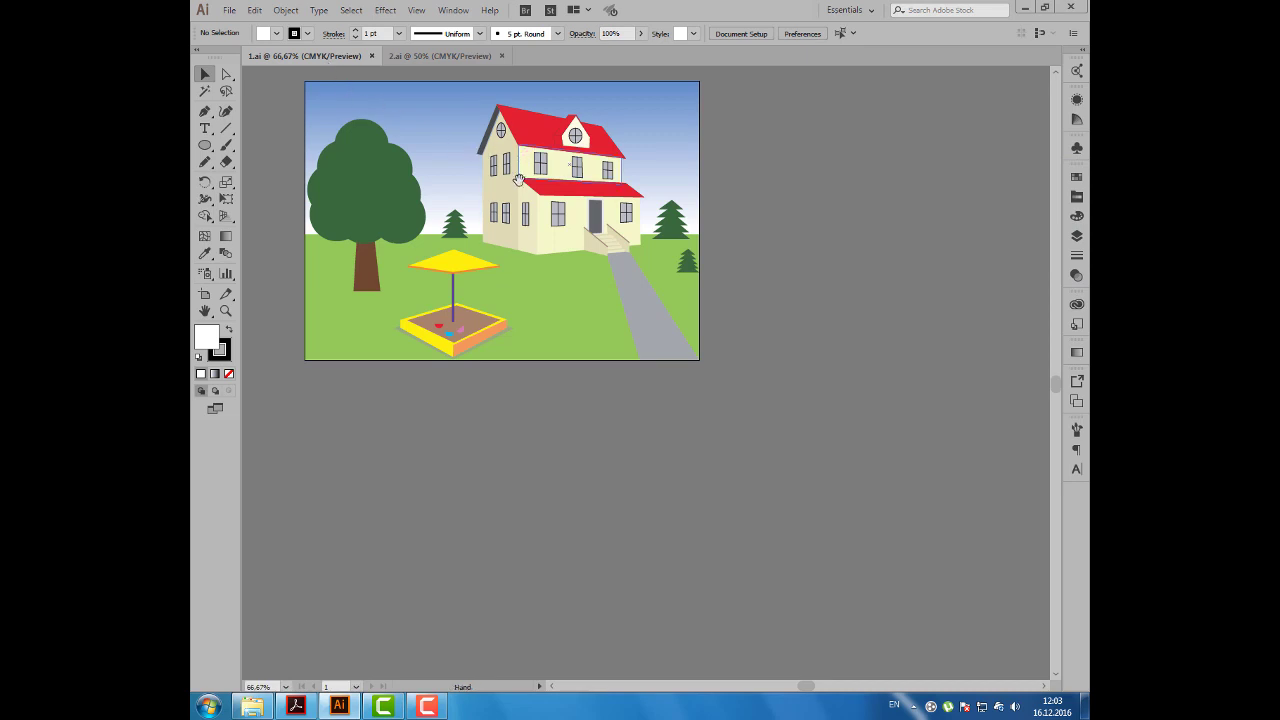
left_click_drag(502, 212, 498, 318)
Step: Create a blank Artboard 2 to the right of the house scene
left_click(204, 293)
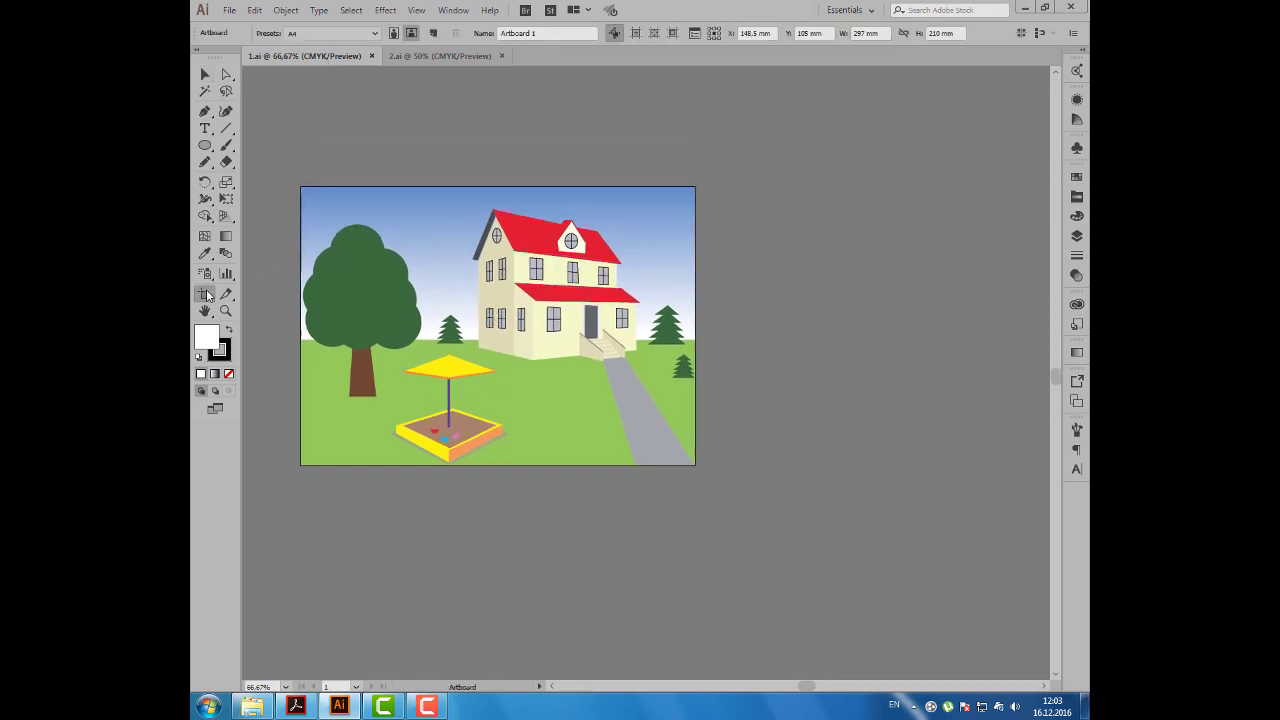
left_click(433, 33)
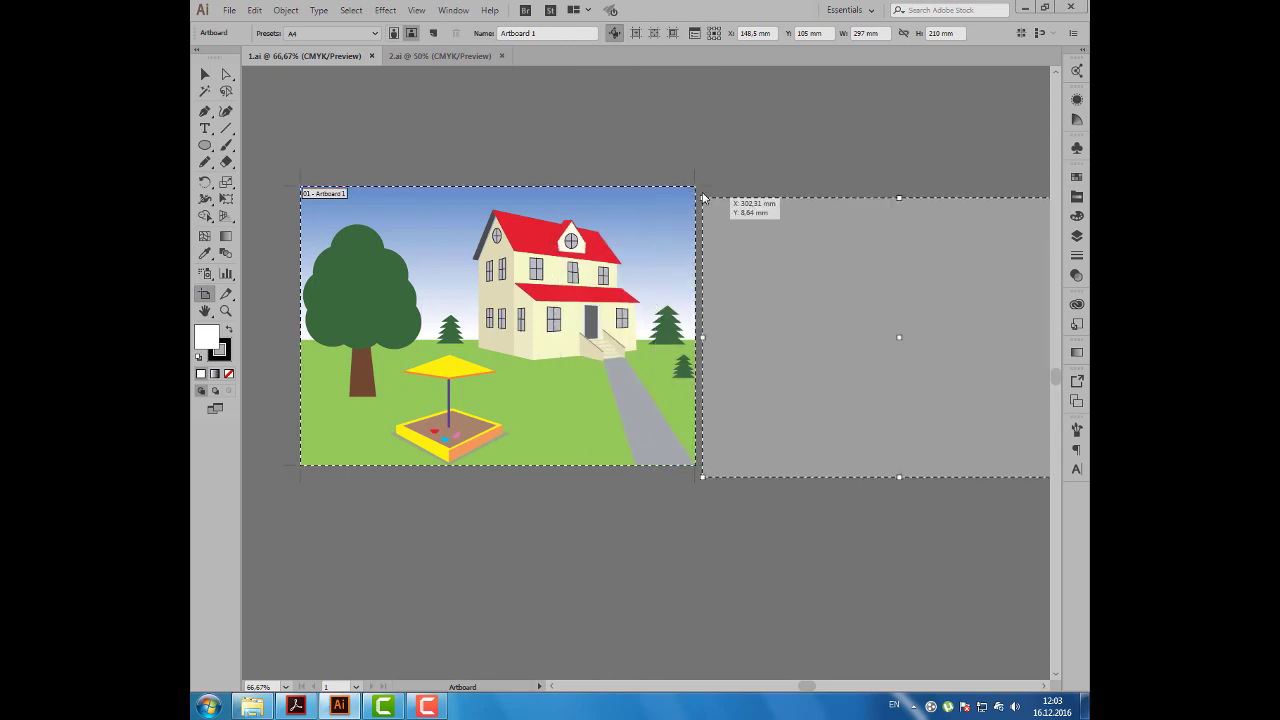
left_click(709, 186)
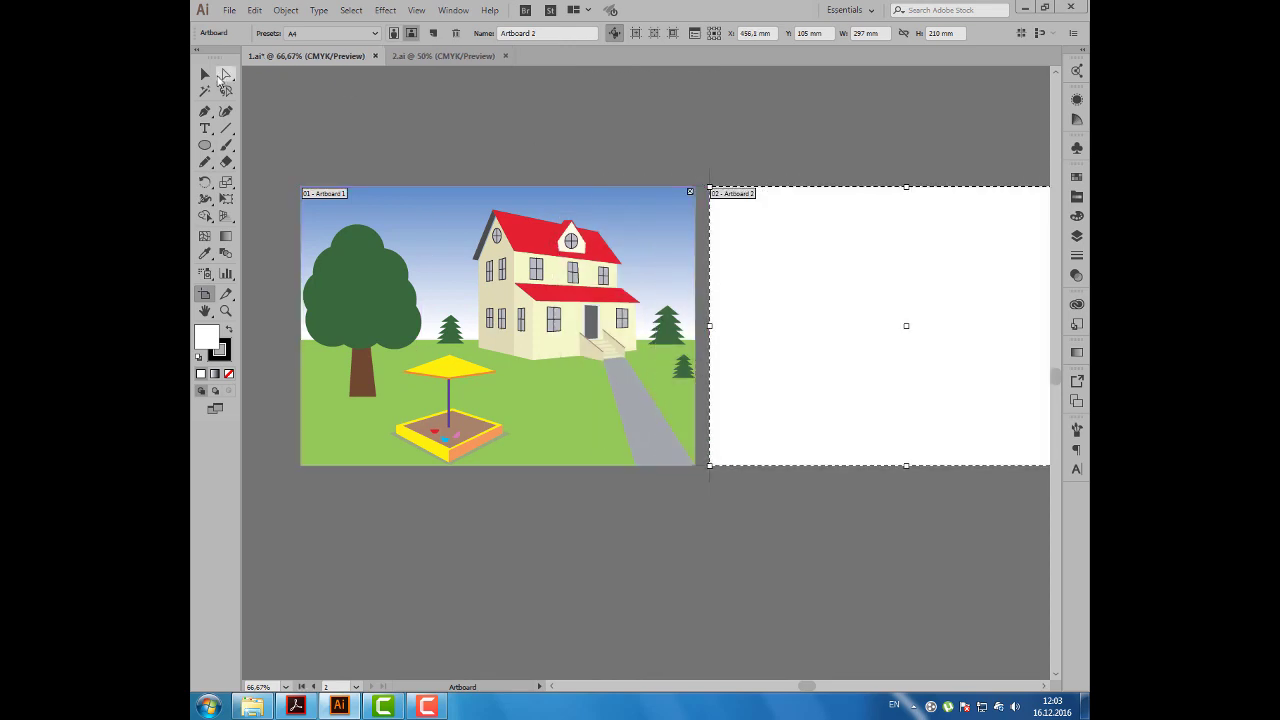
left_click(204, 74)
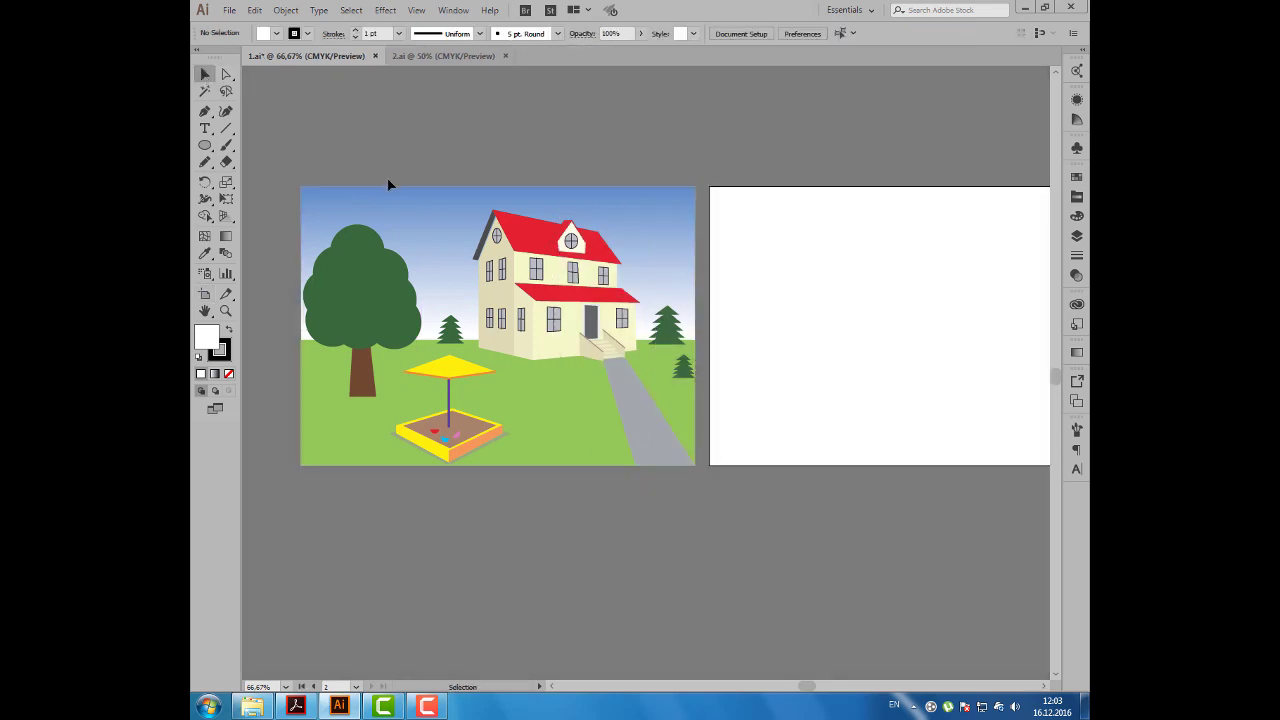
Step: Draw a yellow five-sided polygon and reshape it into a gable-end wall
mouse_move(205, 145)
left_mouse_down()
mouse_move(247, 158)
mouse_move(265, 195)
left_mouse_up()
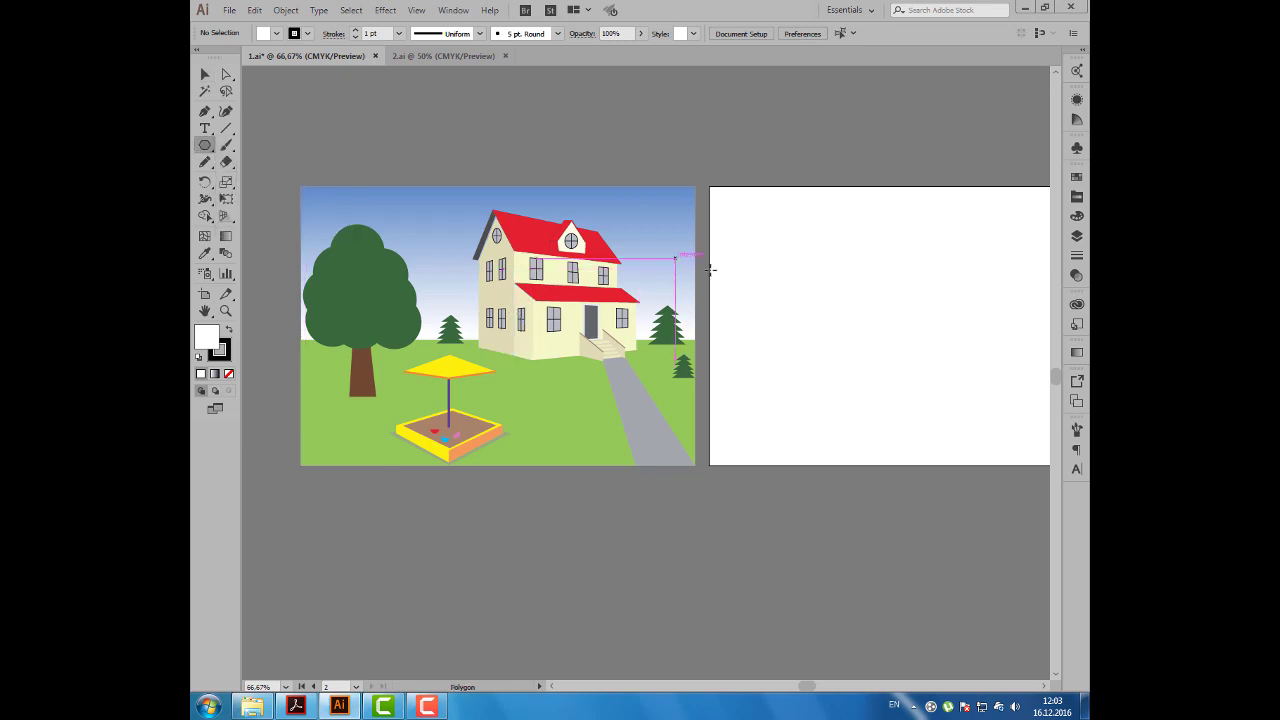
left_click_drag(782, 300, 792, 318)
key("Down")
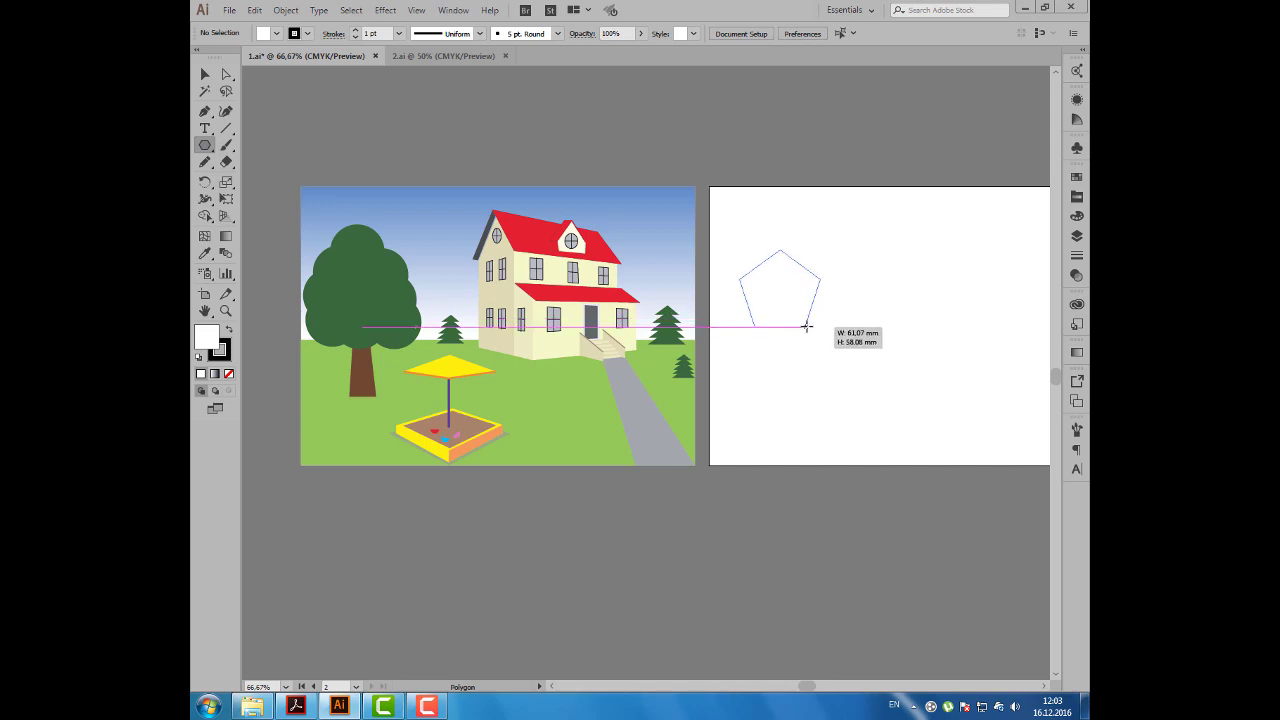
left_click_drag(792, 318, 805, 325)
left_click(277, 33)
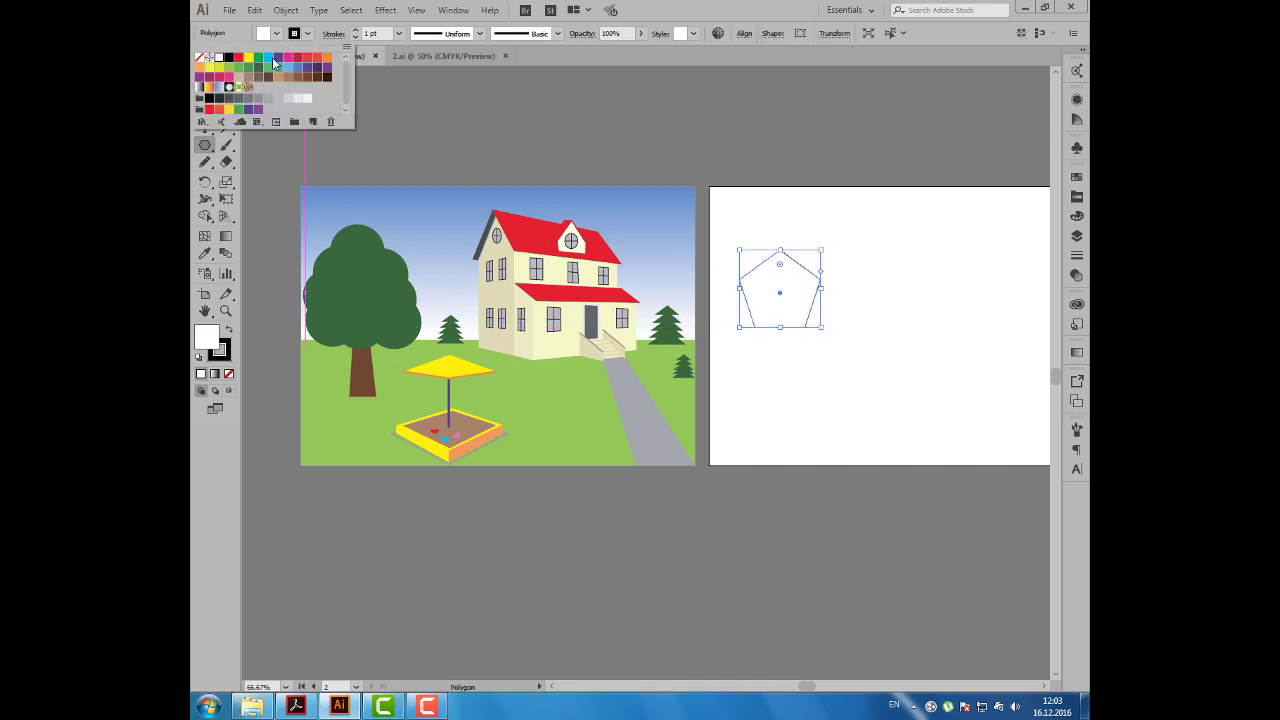
left_click(250, 62)
left_click(226, 74)
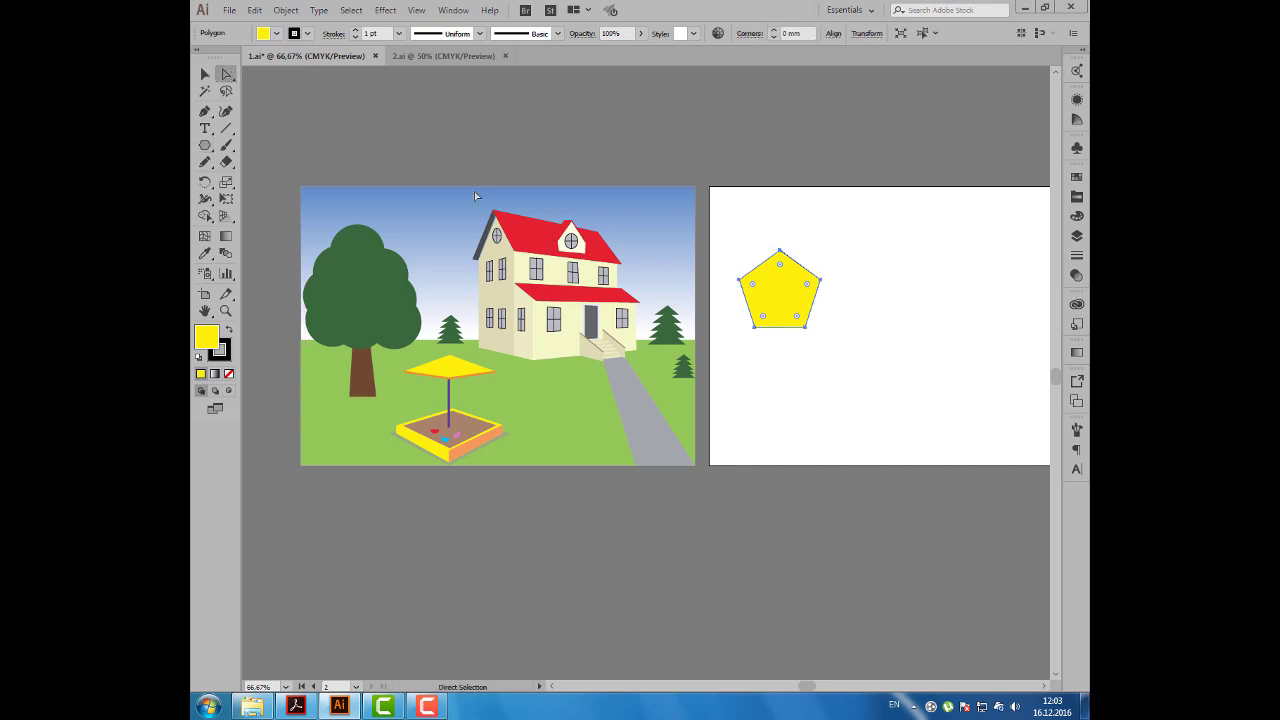
left_click_drag(738, 283, 804, 280)
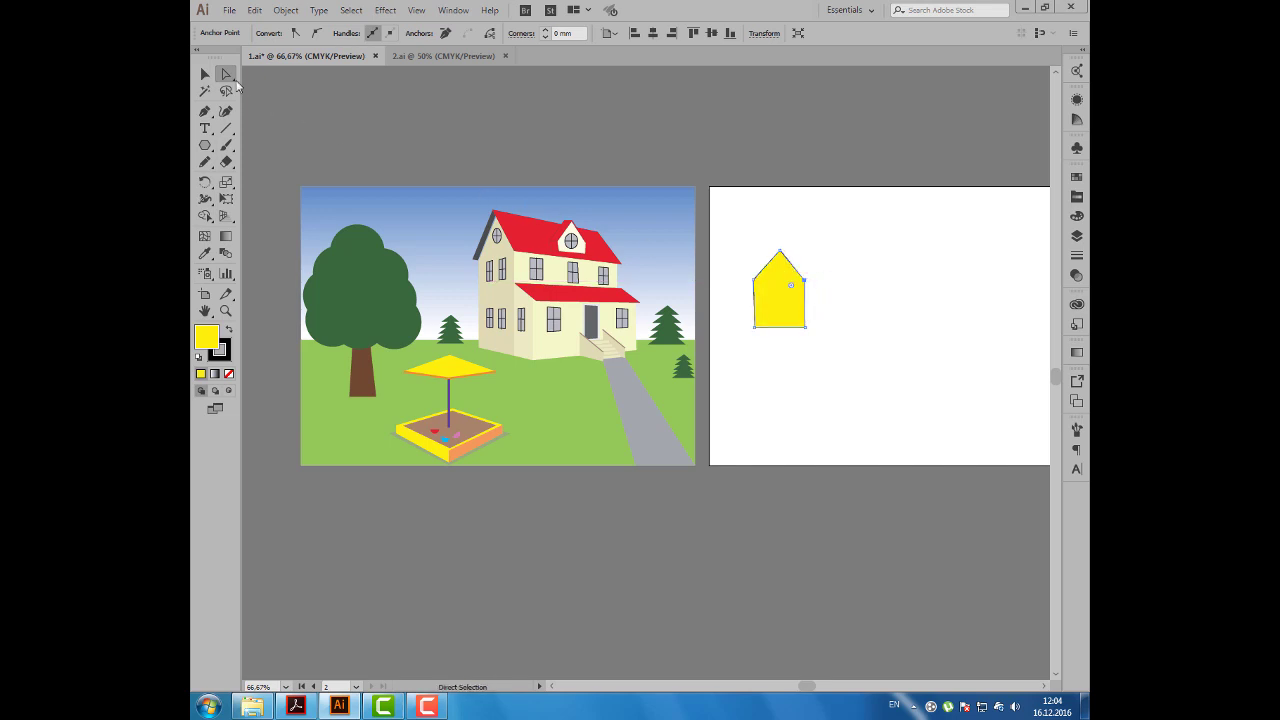
left_click(205, 74)
left_click(329, 107)
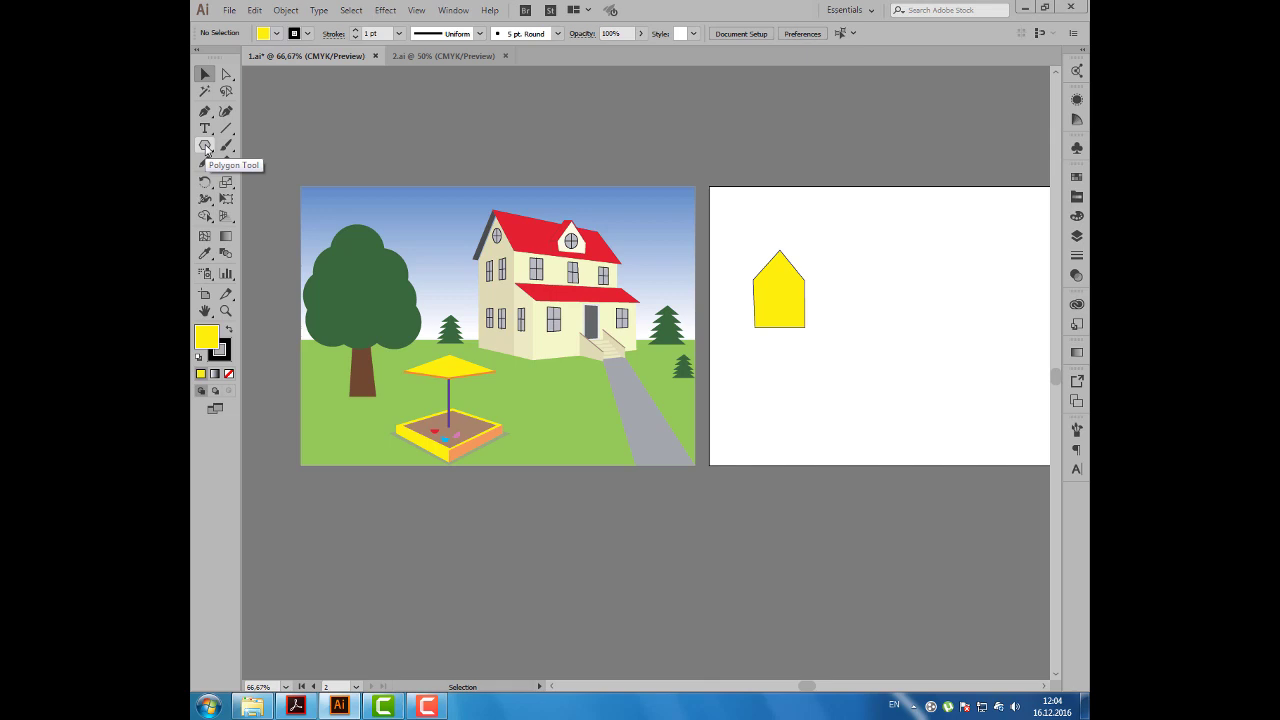
Step: Draw a red rectangle from the gable peak and slant its top edge into a roof
left_click_drag(205, 146, 250, 141)
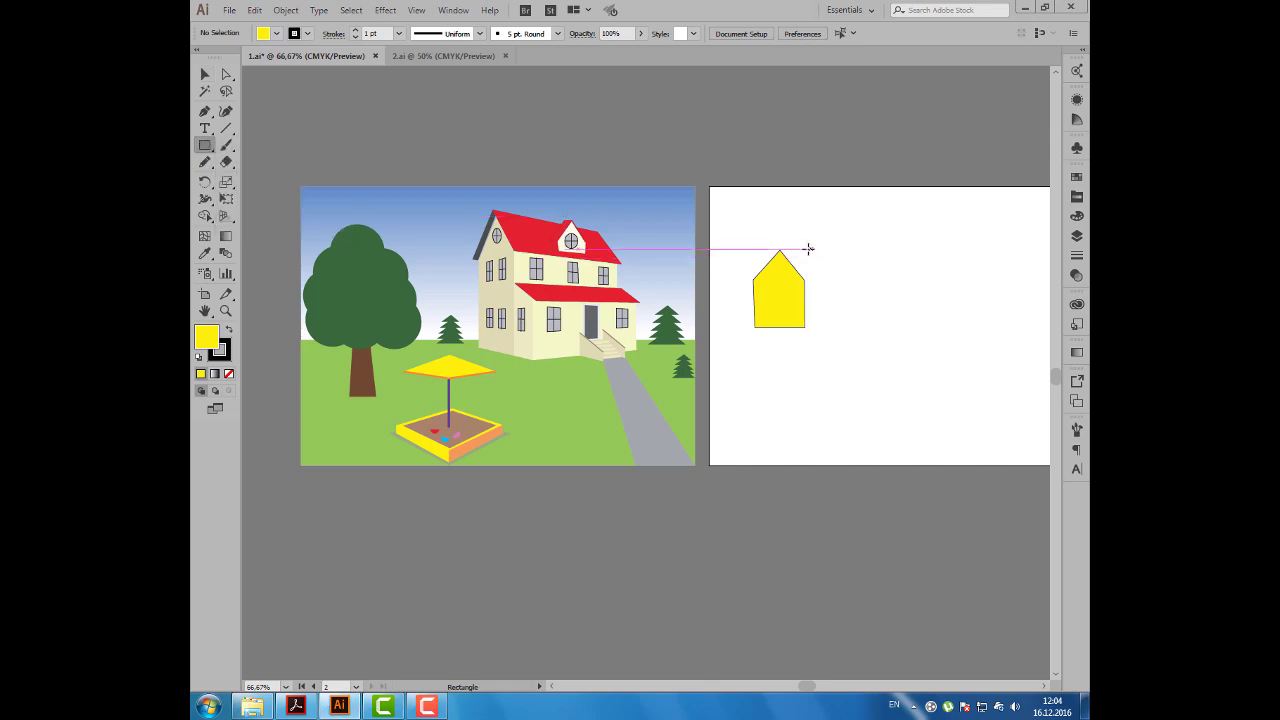
left_click_drag(805, 245, 929, 281)
left_click(278, 34)
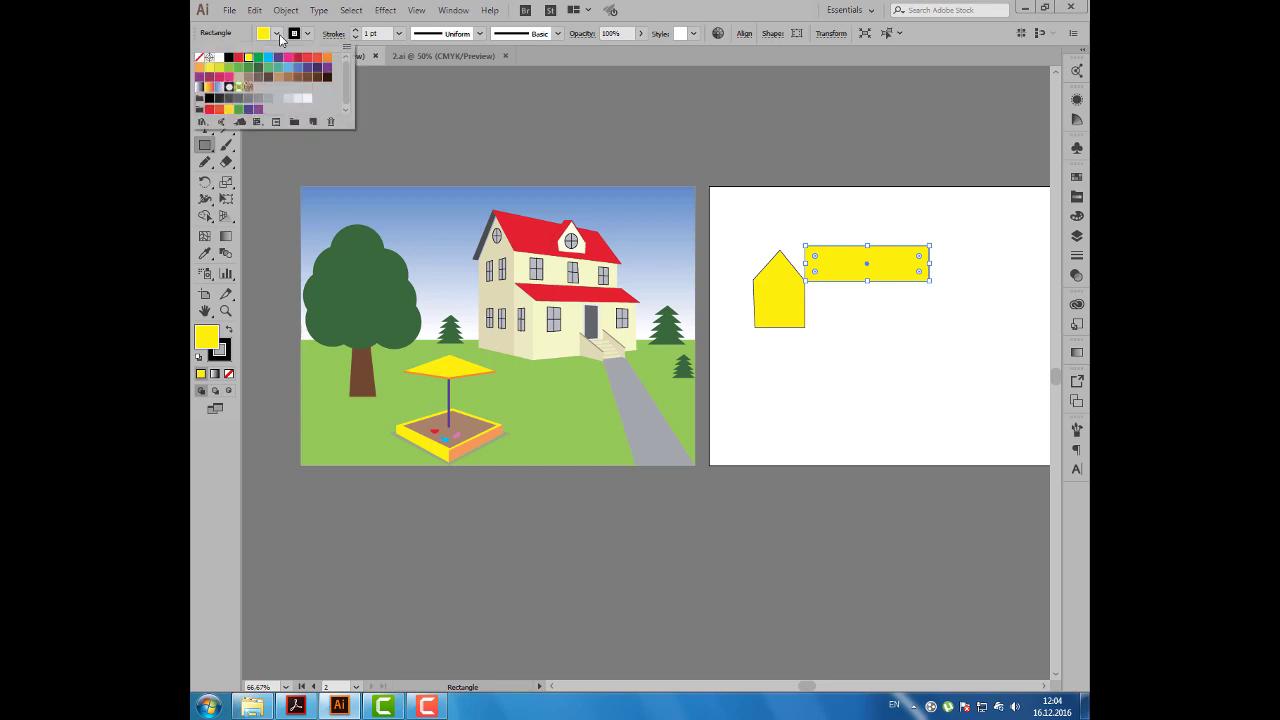
left_click(238, 57)
key("Escape")
key("a")
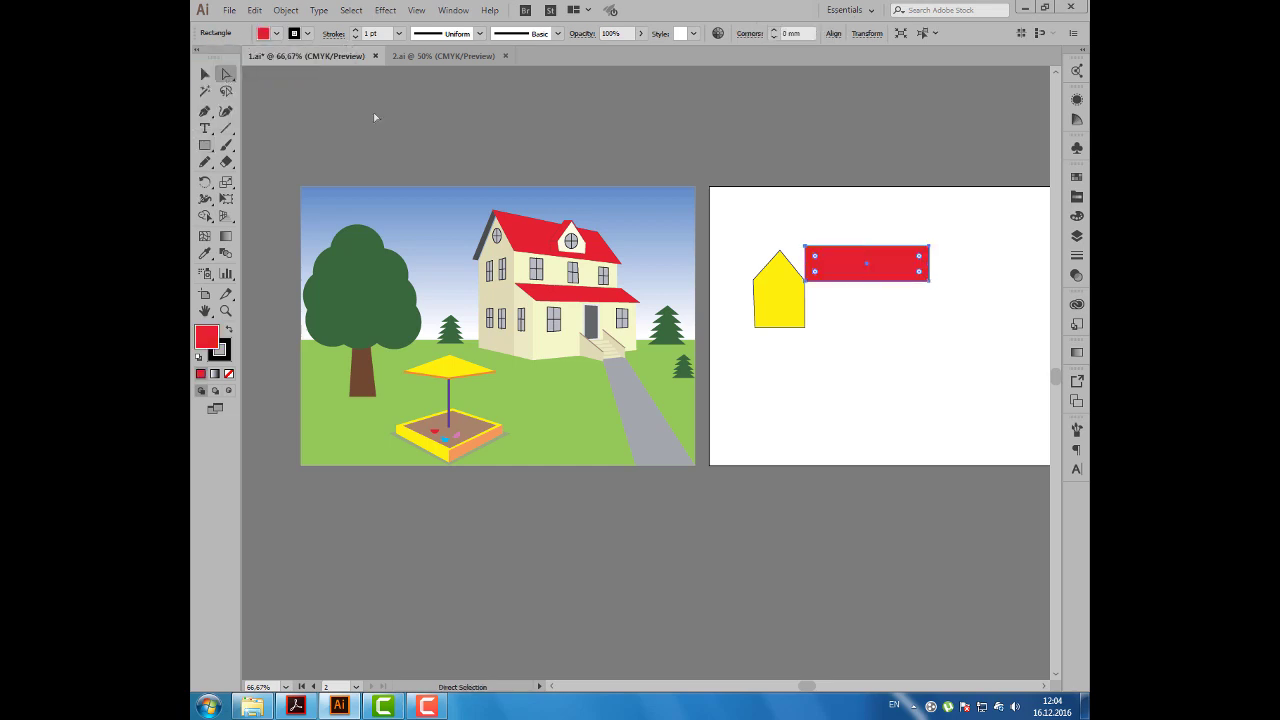
mouse_move(796, 233)
left_mouse_down()
mouse_move(940, 252)
mouse_move(905, 251)
left_mouse_up()
Step: Draw a yellow wall rectangle under the red roof, then select the whole house
left_click(871, 229)
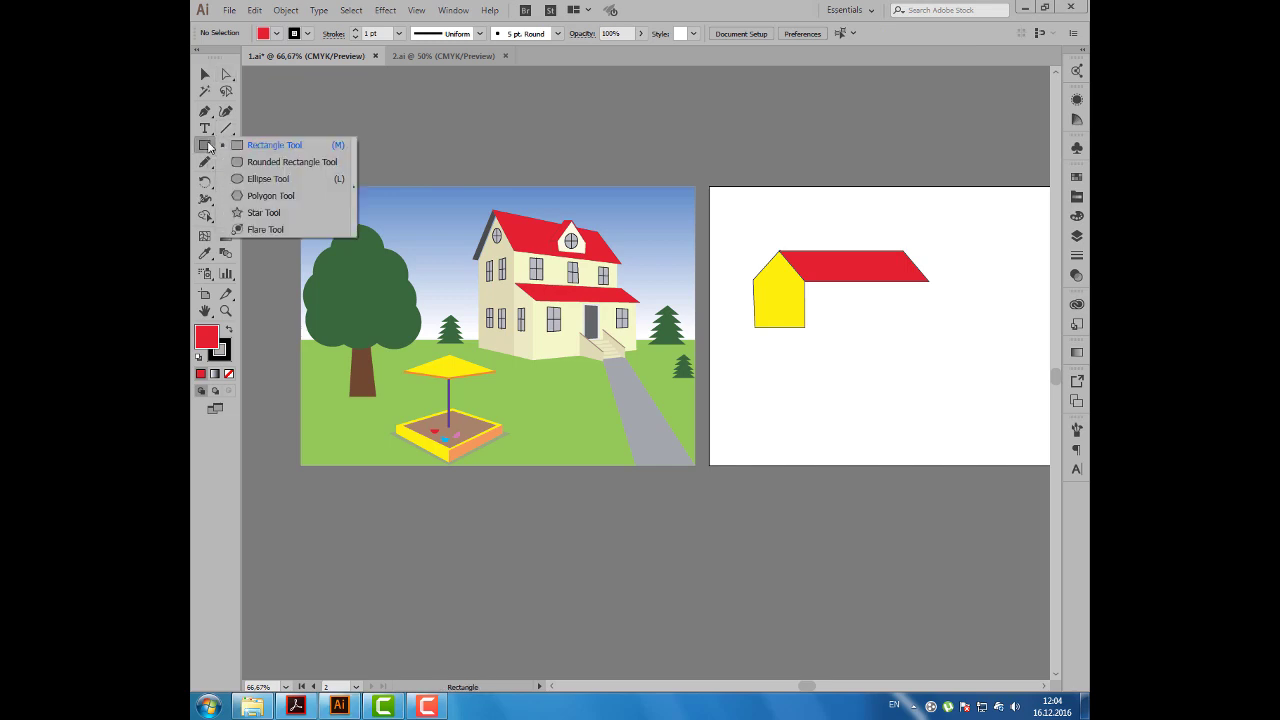
left_click_drag(207, 146, 262, 141)
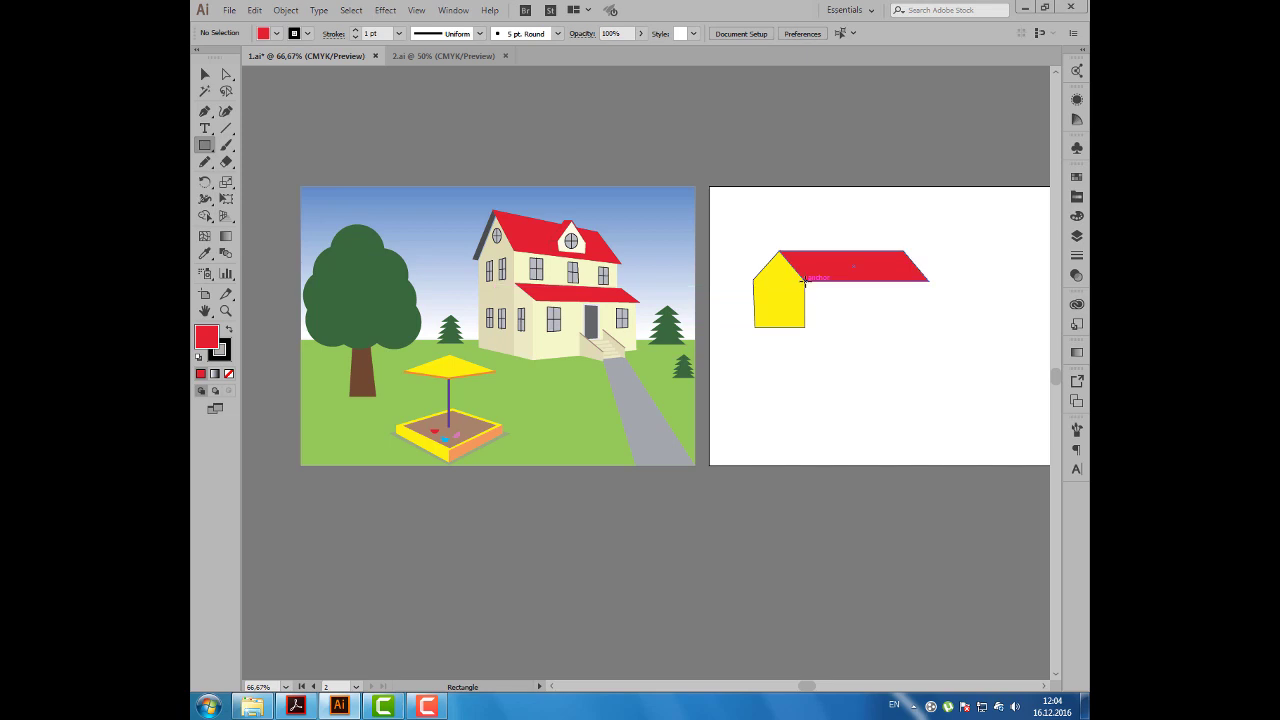
left_click_drag(803, 280, 930, 326)
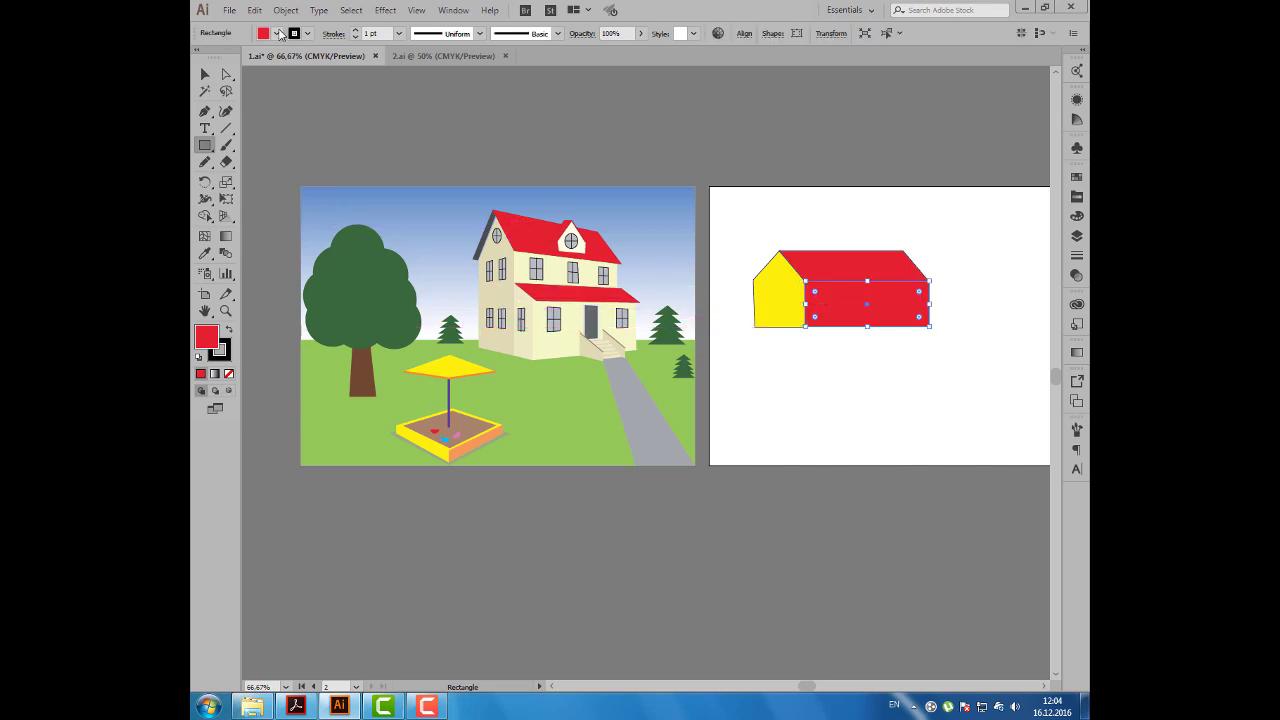
left_click(279, 34)
left_click(248, 56)
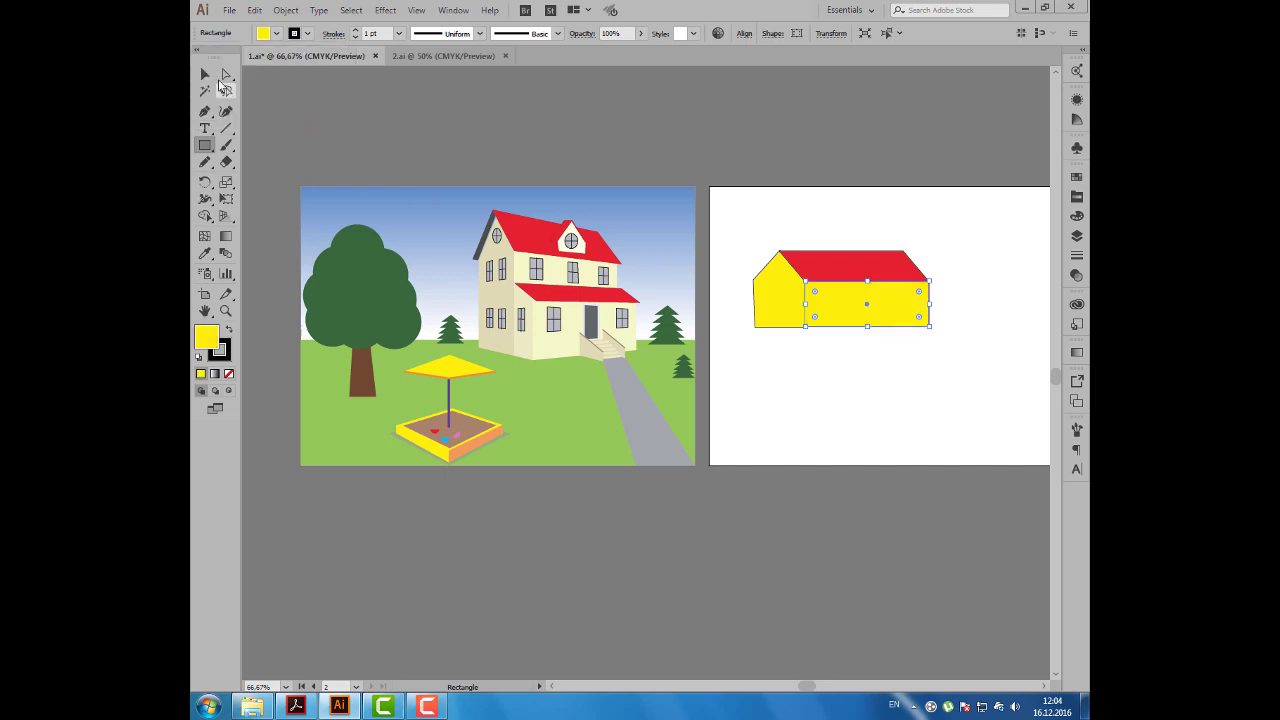
left_click(205, 73)
left_click(342, 130)
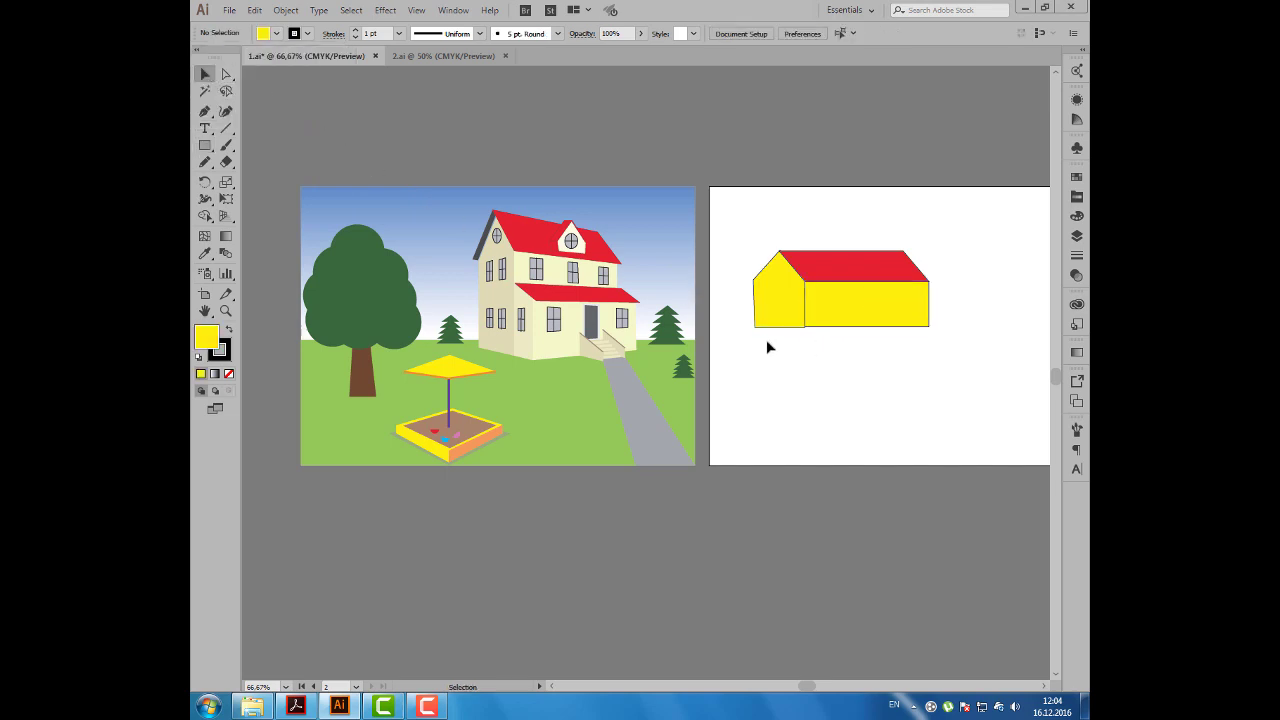
left_click_drag(767, 342, 925, 275)
left_click_drag(912, 373, 851, 366)
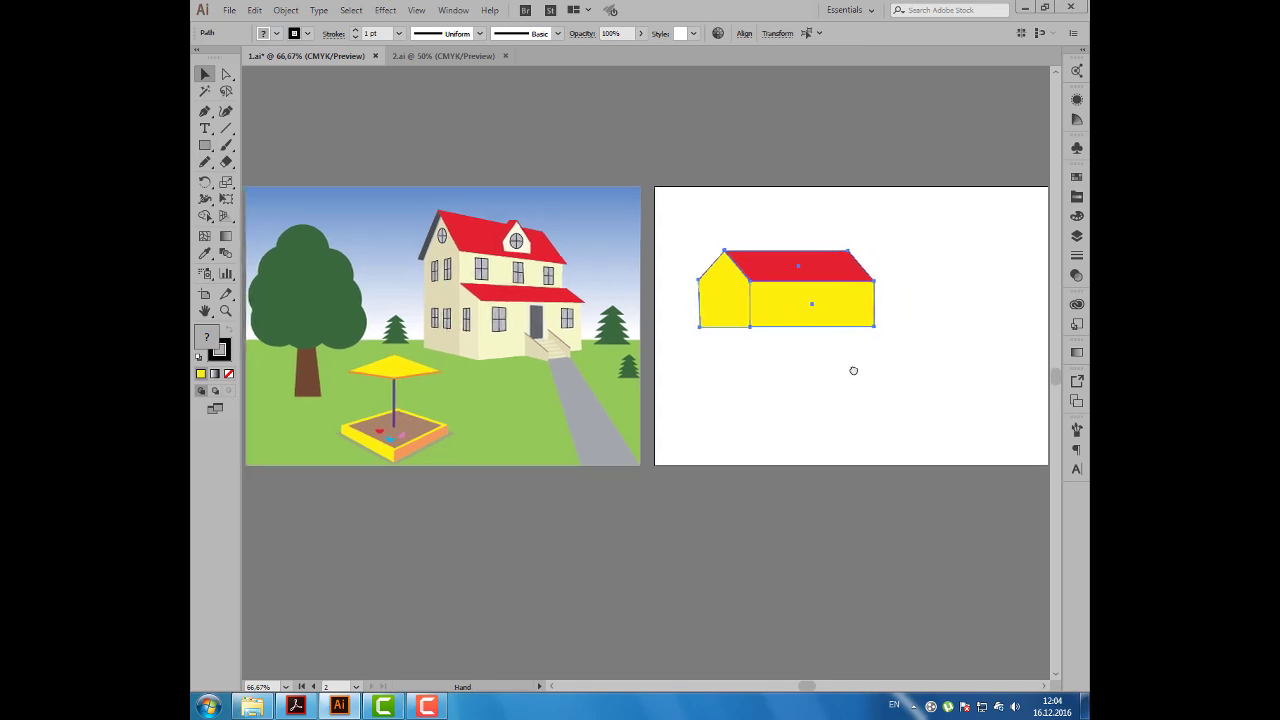
Step: Lock the house shapes in the Layers panel so they can't be edited
left_click(1077, 236)
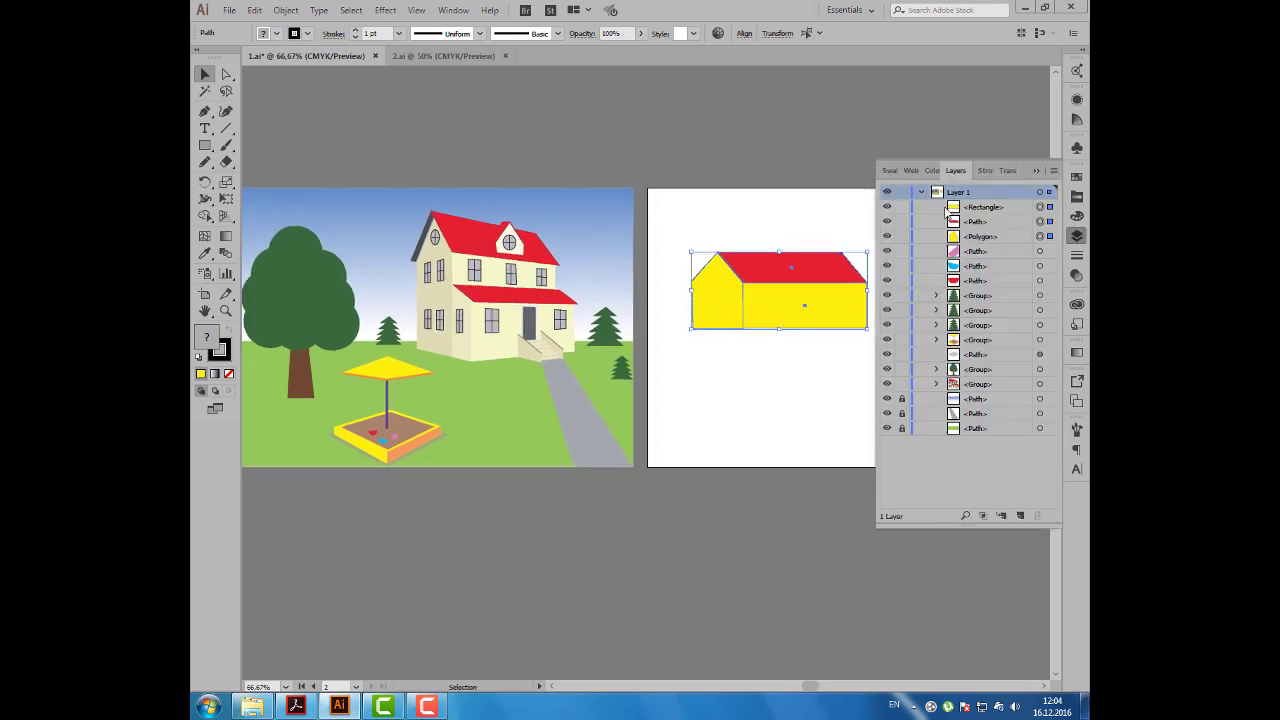
left_click_drag(901, 206, 901, 221)
left_click(901, 236)
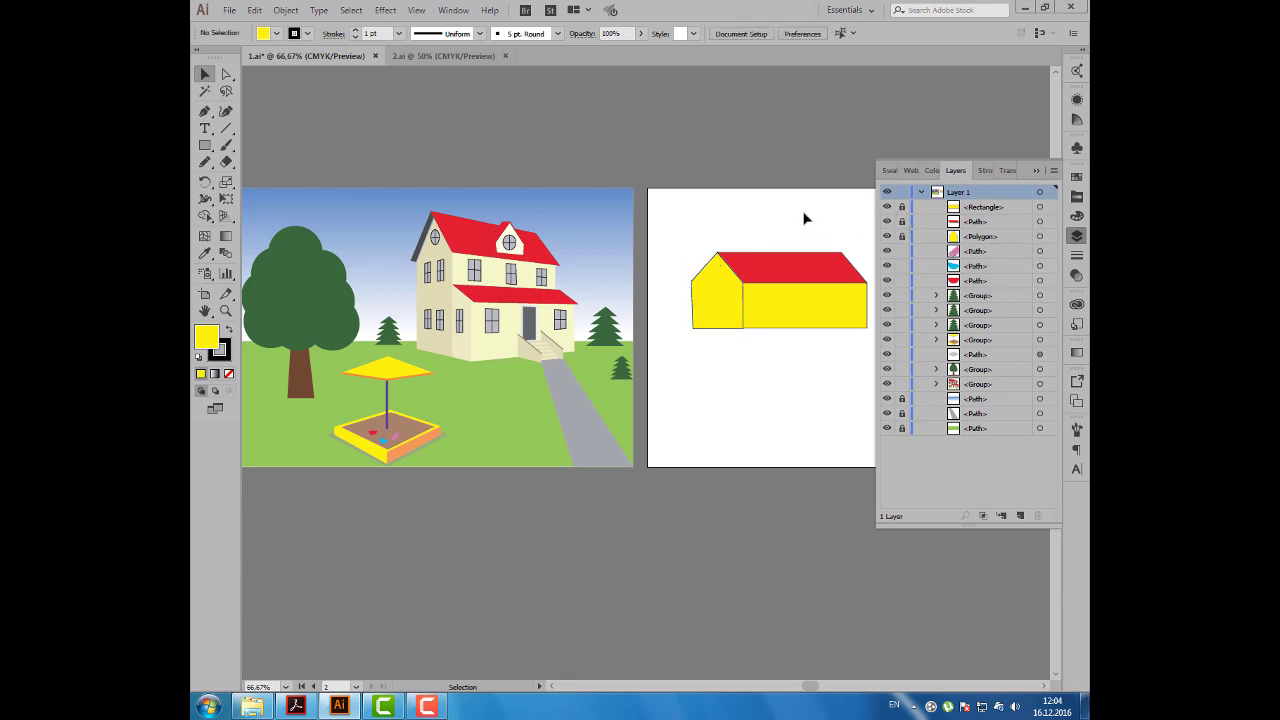
left_click_drag(764, 263, 701, 261)
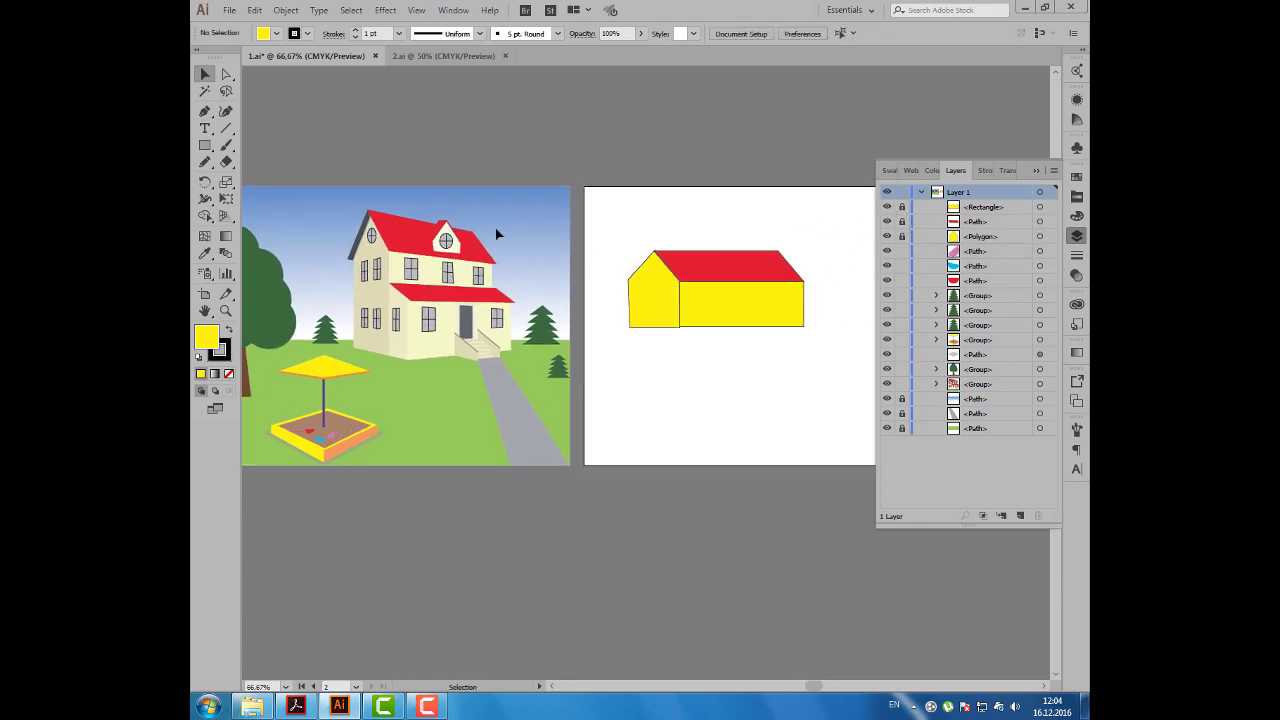
Step: Draw a small rectangular grid window, about 12 by 14 mm, on the yellow wall and fill it white
left_click(226, 130)
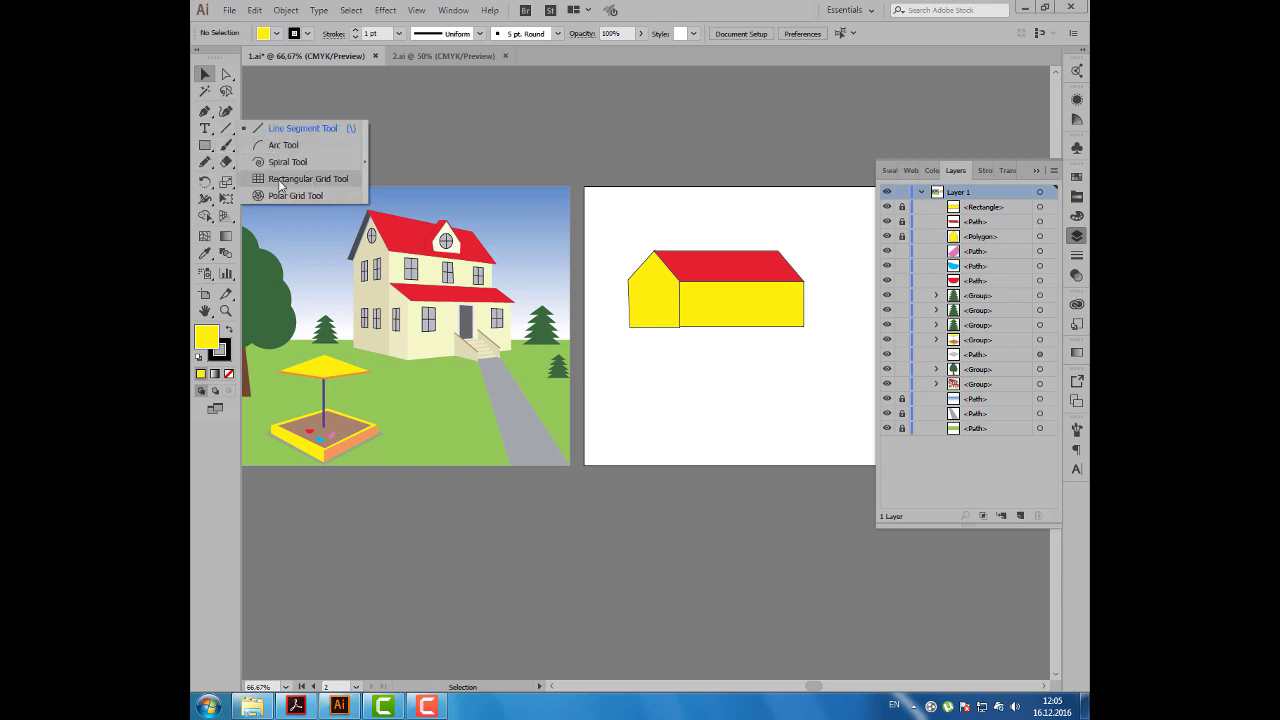
left_click(281, 185)
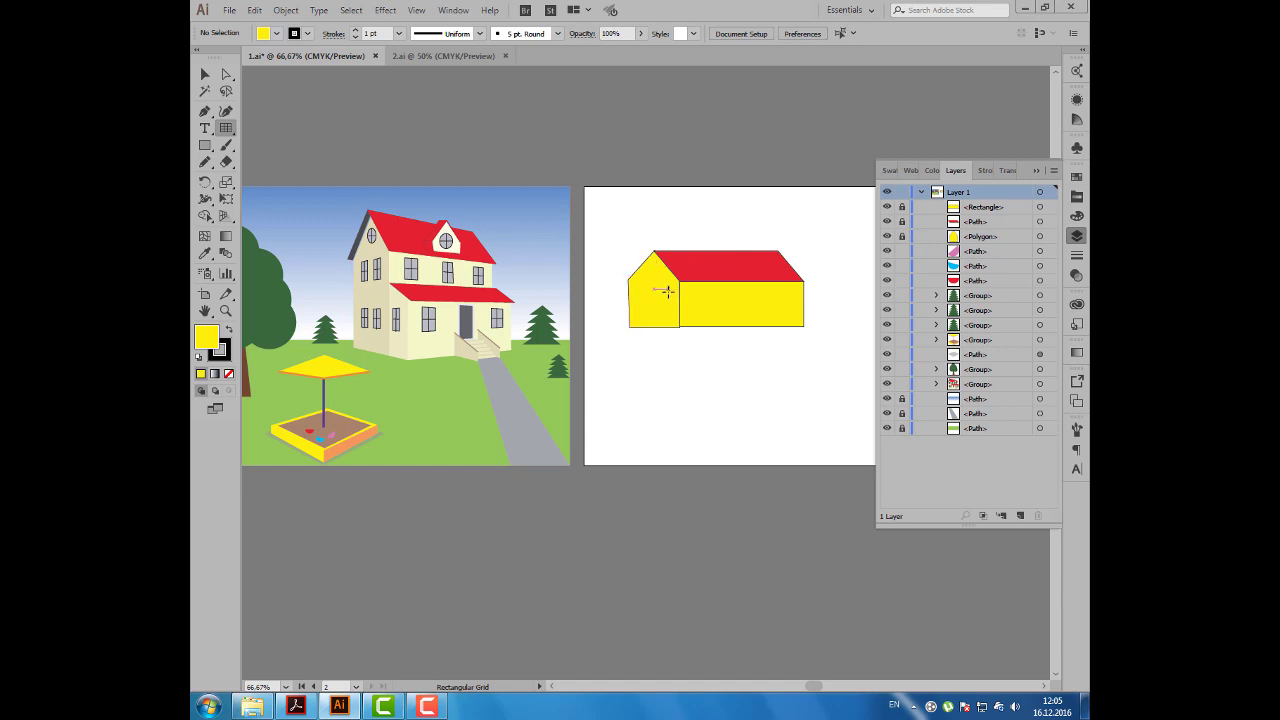
left_click_drag(690, 287, 708, 309)
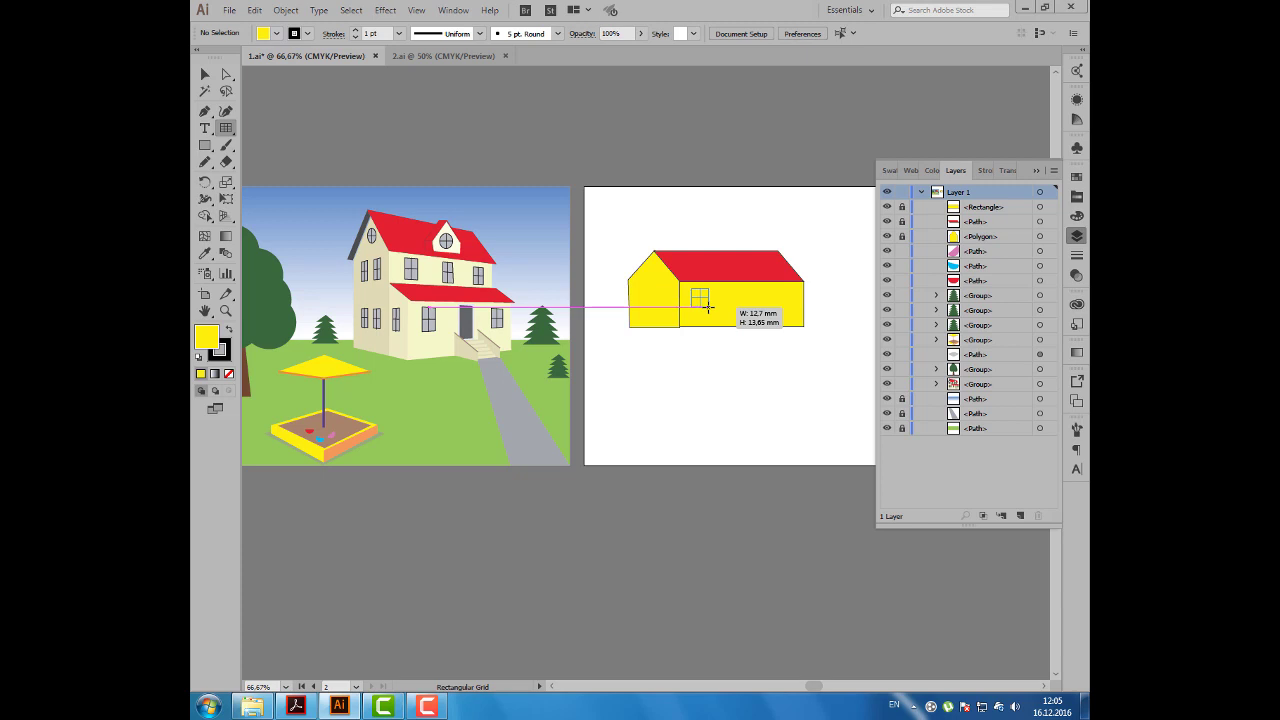
left_click_drag(708, 309, 707, 309)
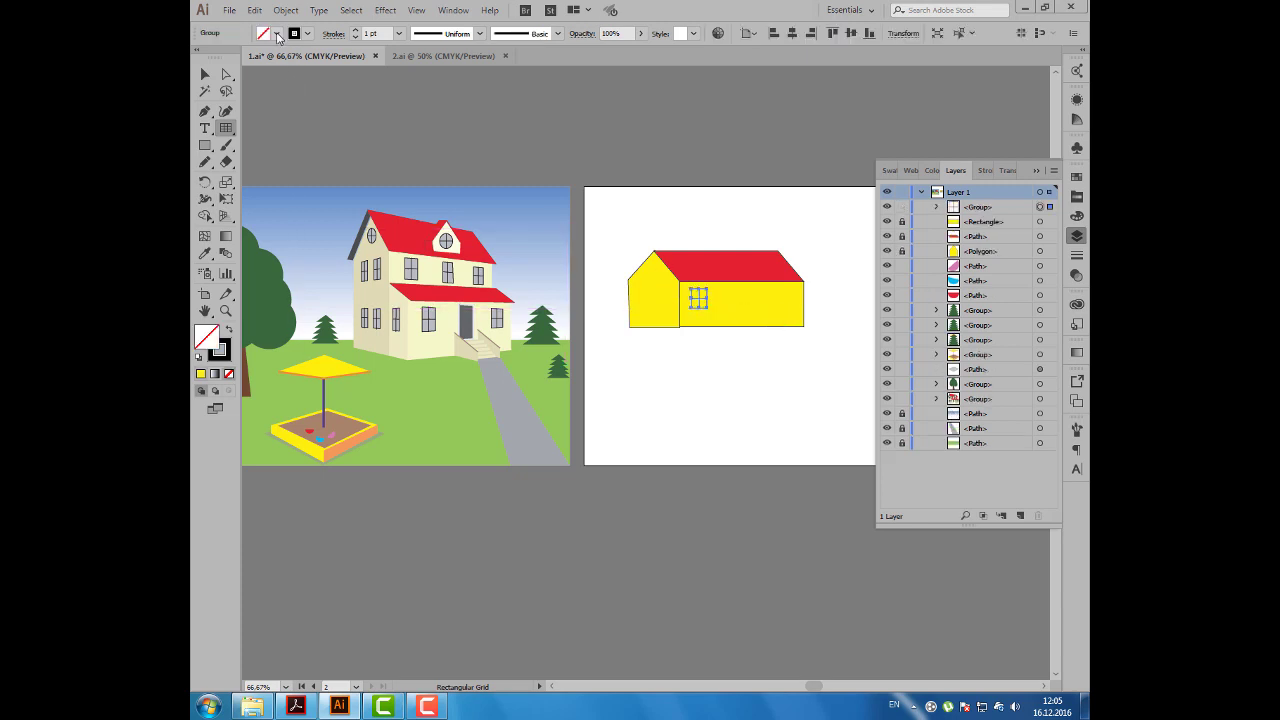
left_click(278, 37)
left_click(298, 98)
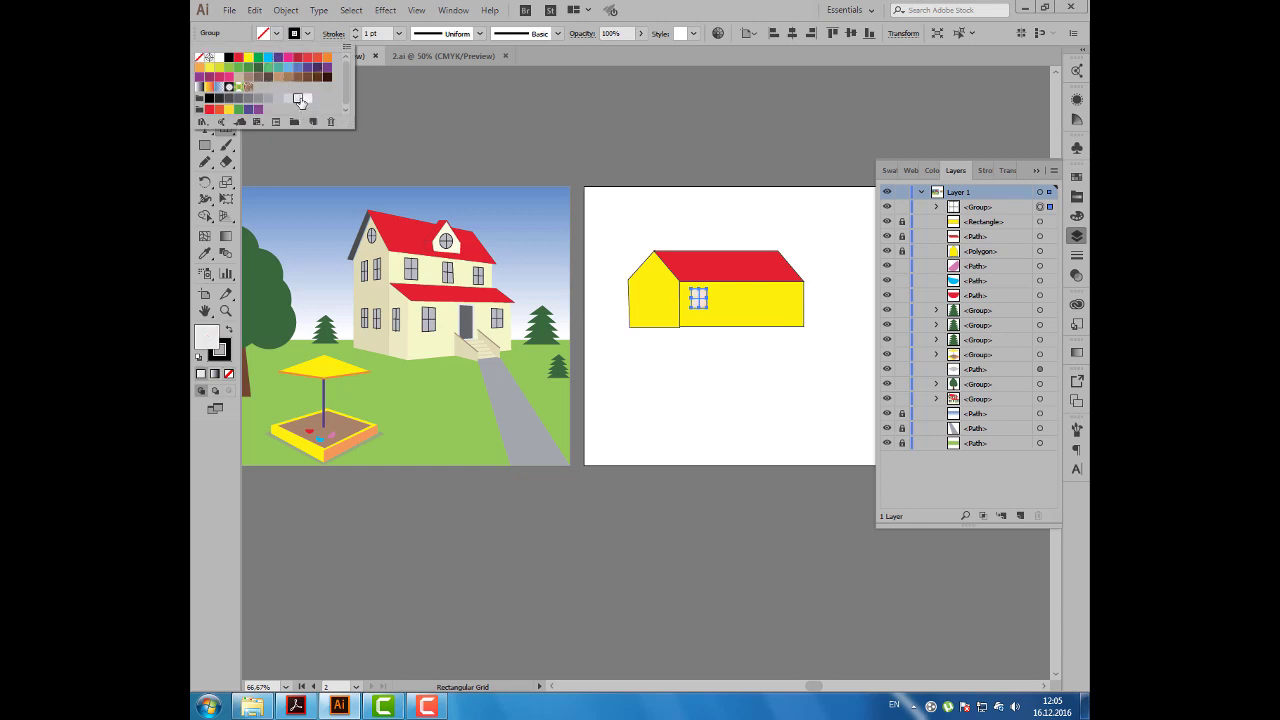
left_click(246, 46)
left_click(205, 74)
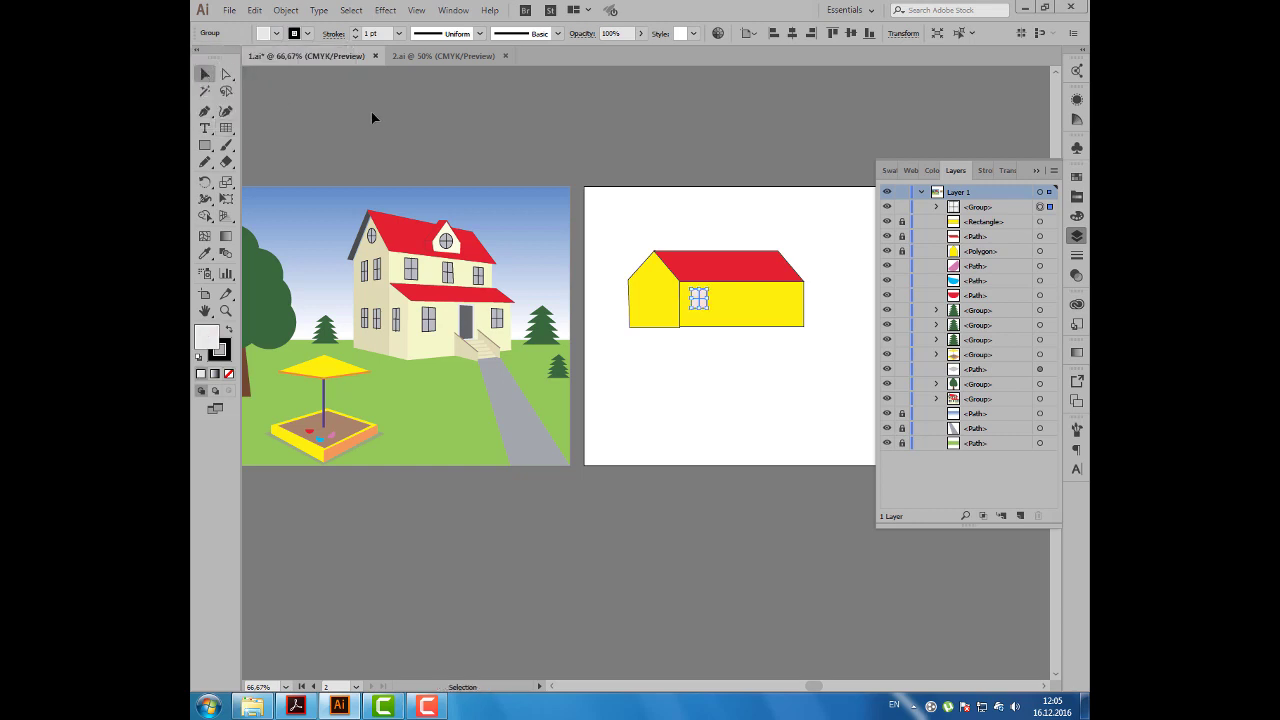
left_click(355, 193)
Step: Draw a small round polar-grid window in the gable end, fill it light grey, and deselect
left_click(226, 128)
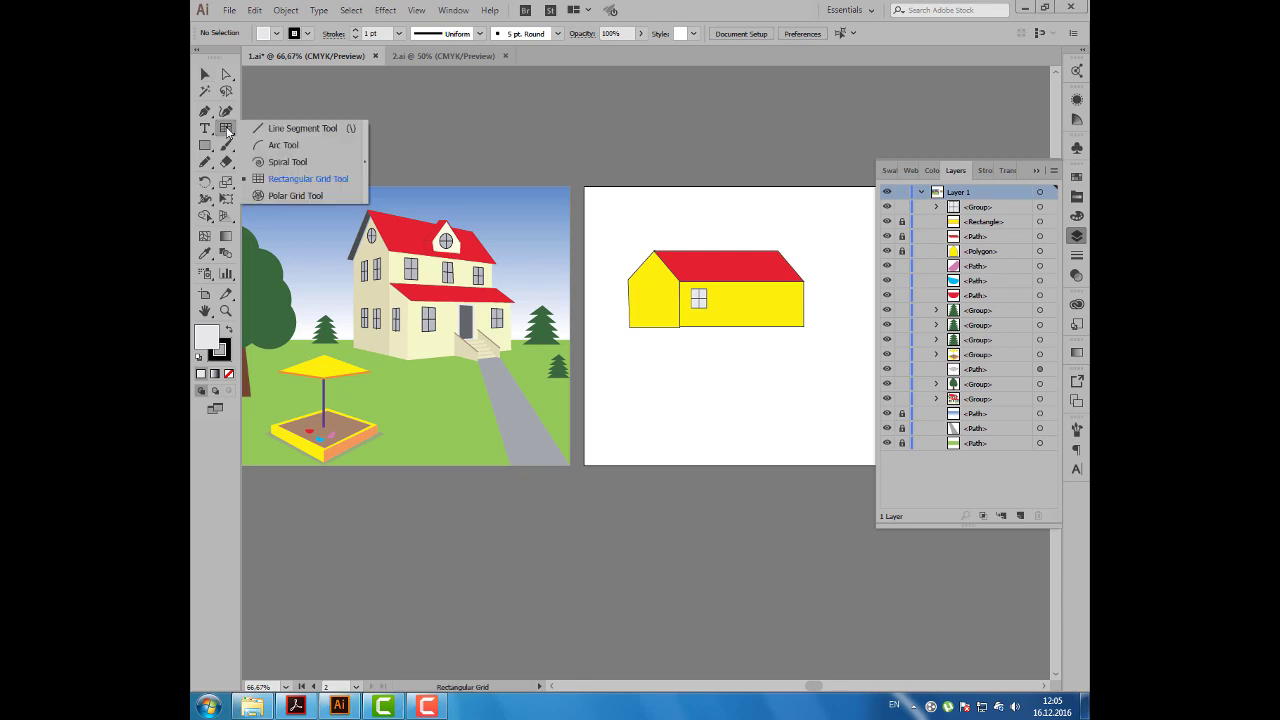
left_click(293, 195)
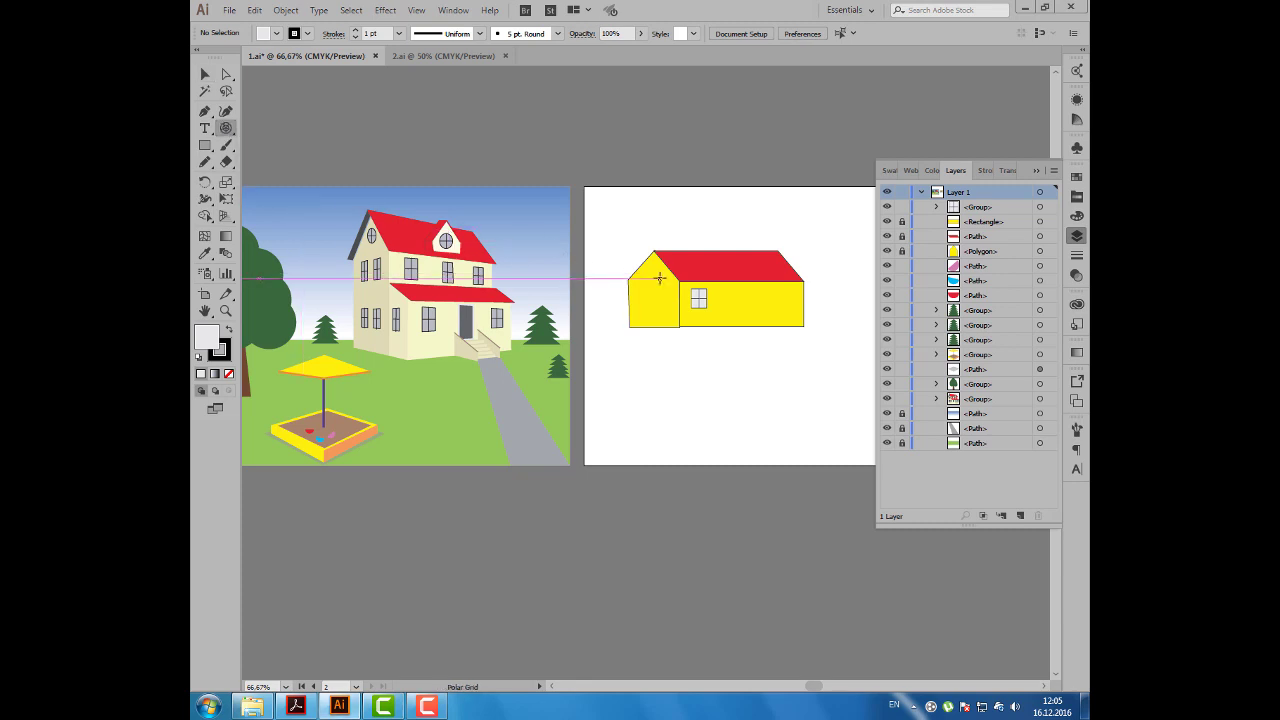
left_click_drag(647, 270, 663, 283)
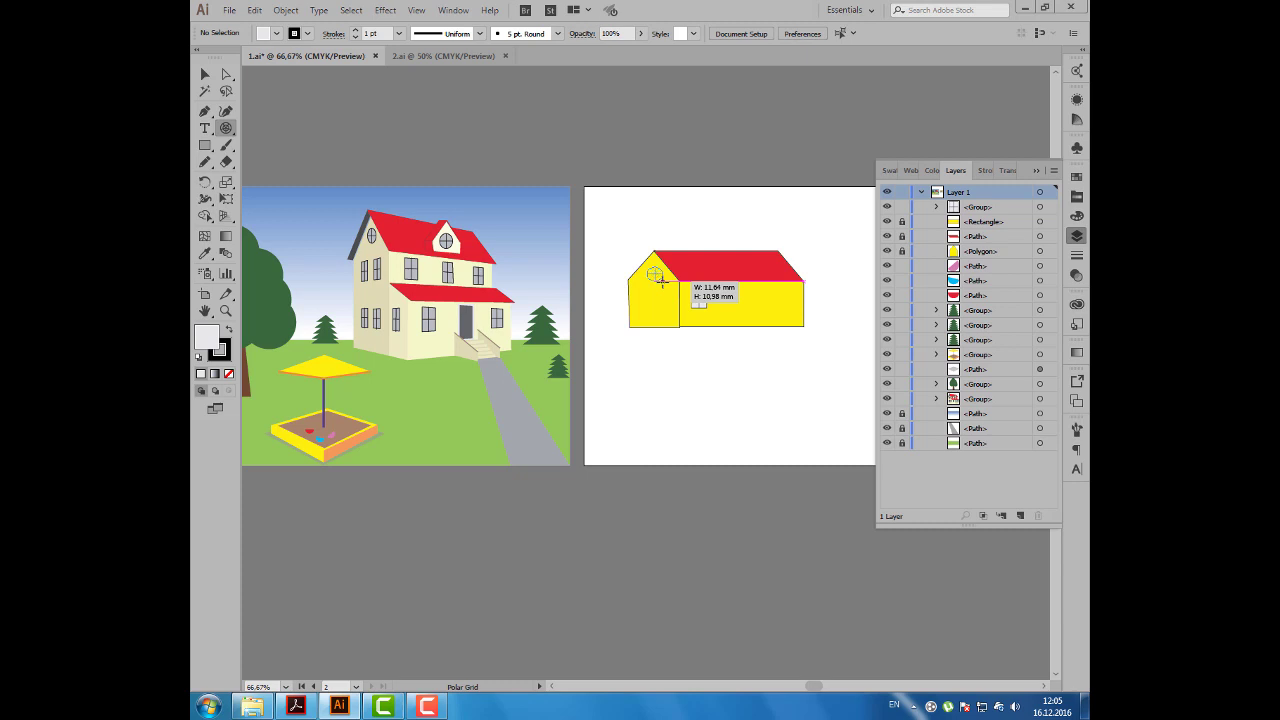
left_click_drag(662, 283, 663, 283)
left_click(278, 34)
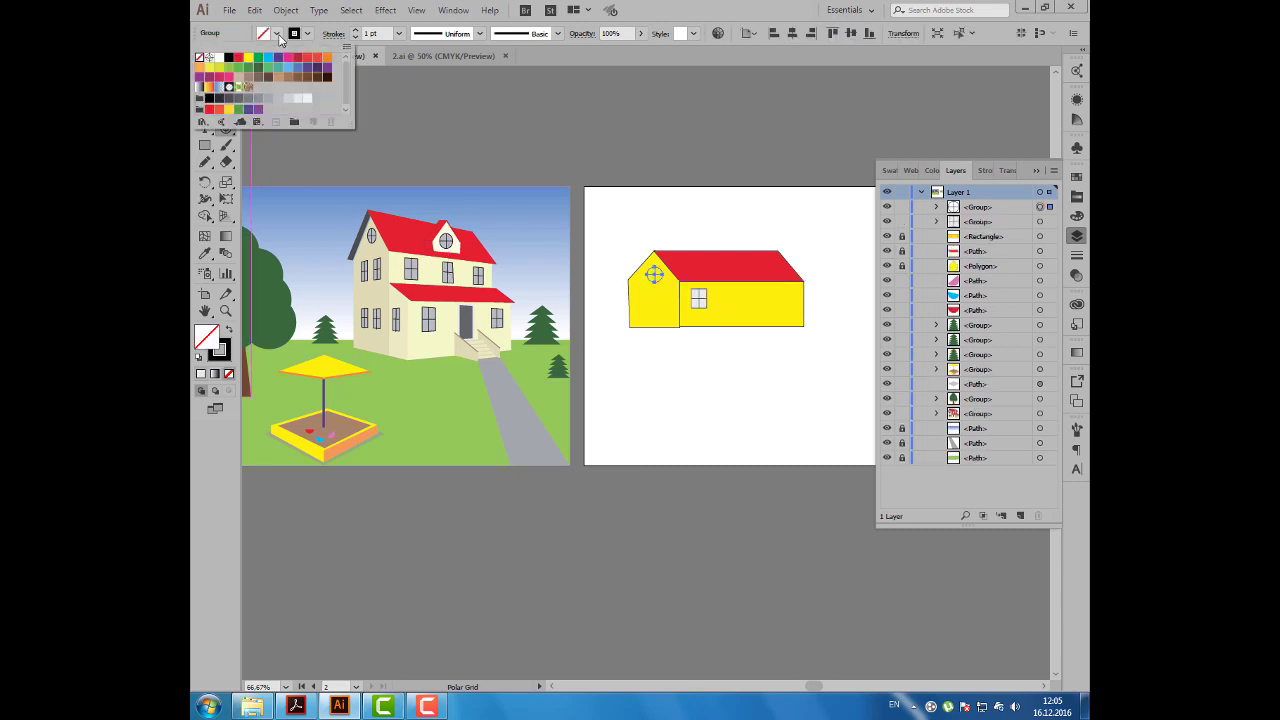
left_click(290, 100)
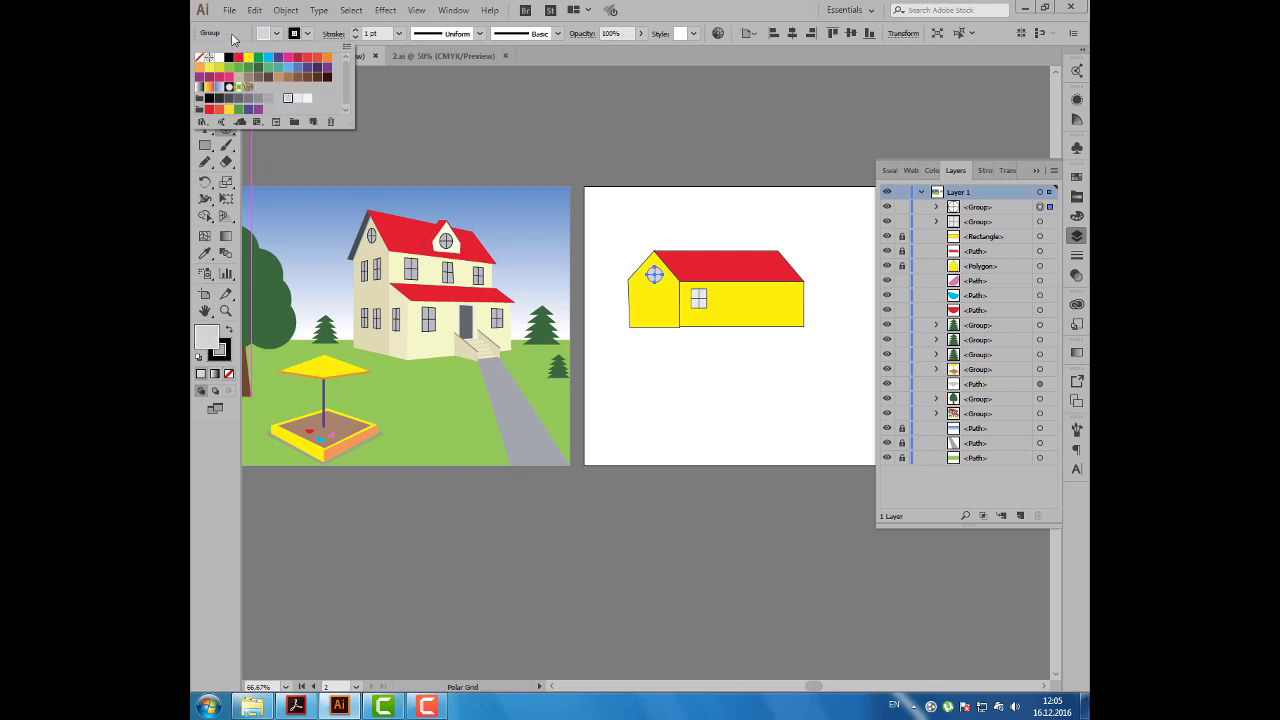
left_click(205, 75)
left_click(566, 160)
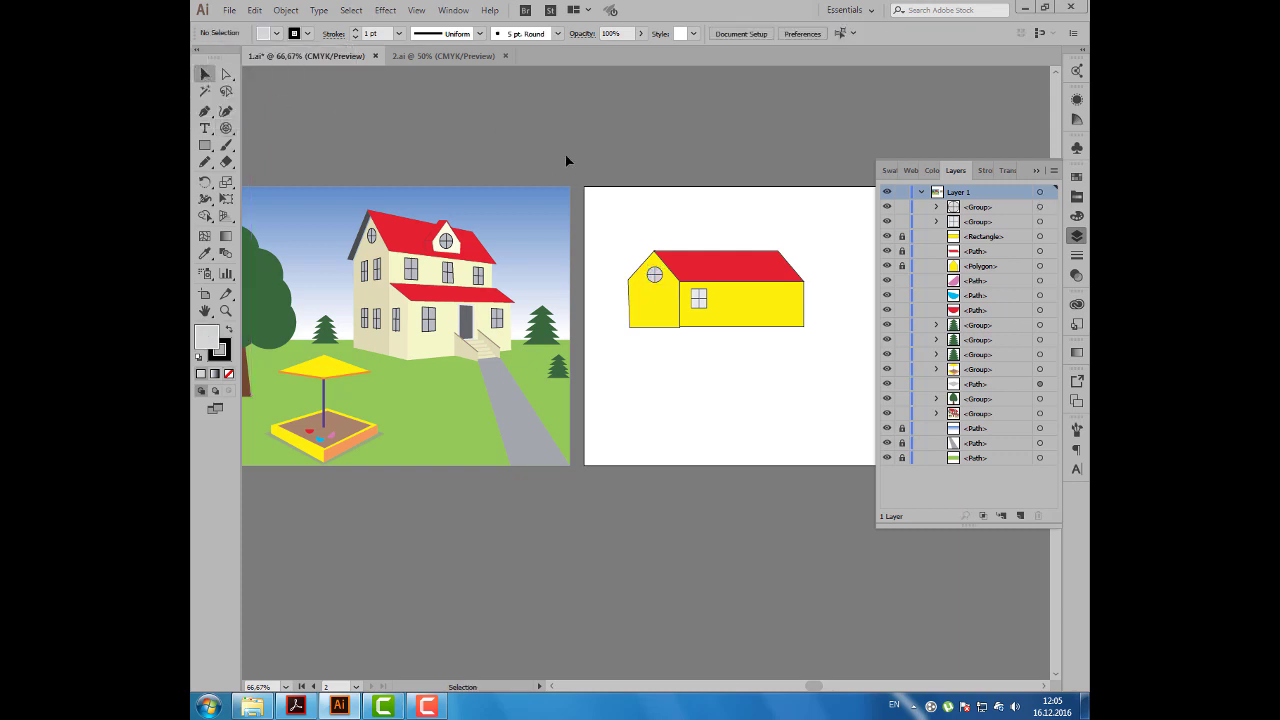
Step: Zoom in on the house and ungroup it into separate parts
left_click_drag(754, 360, 716, 334)
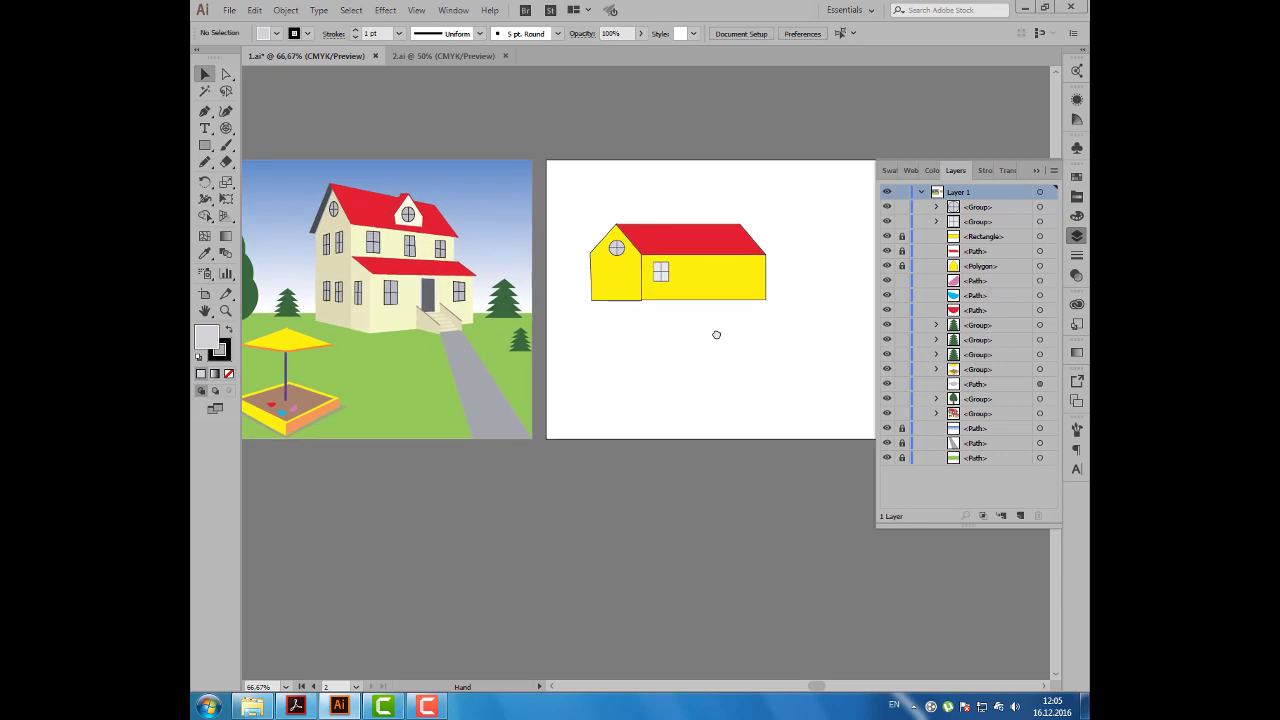
scroll(414, 262, "up", 1)
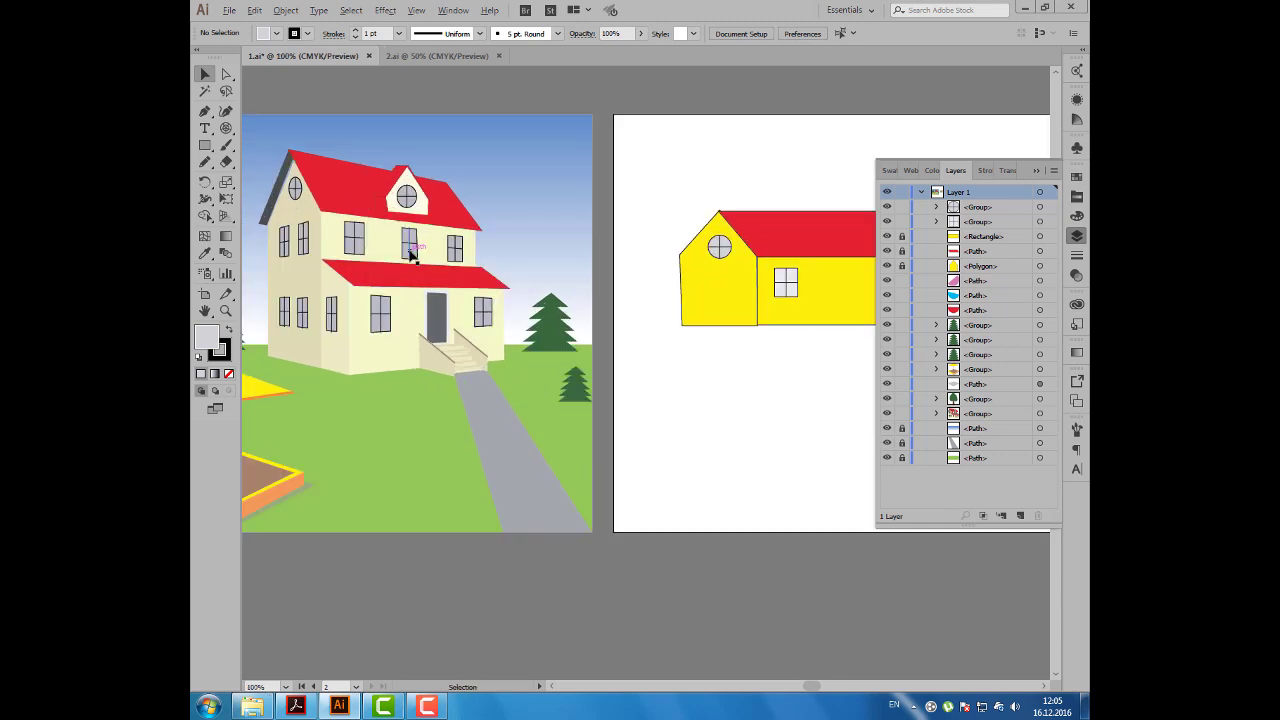
scroll(429, 259, "up", 1)
left_click(502, 273)
right_click(568, 252)
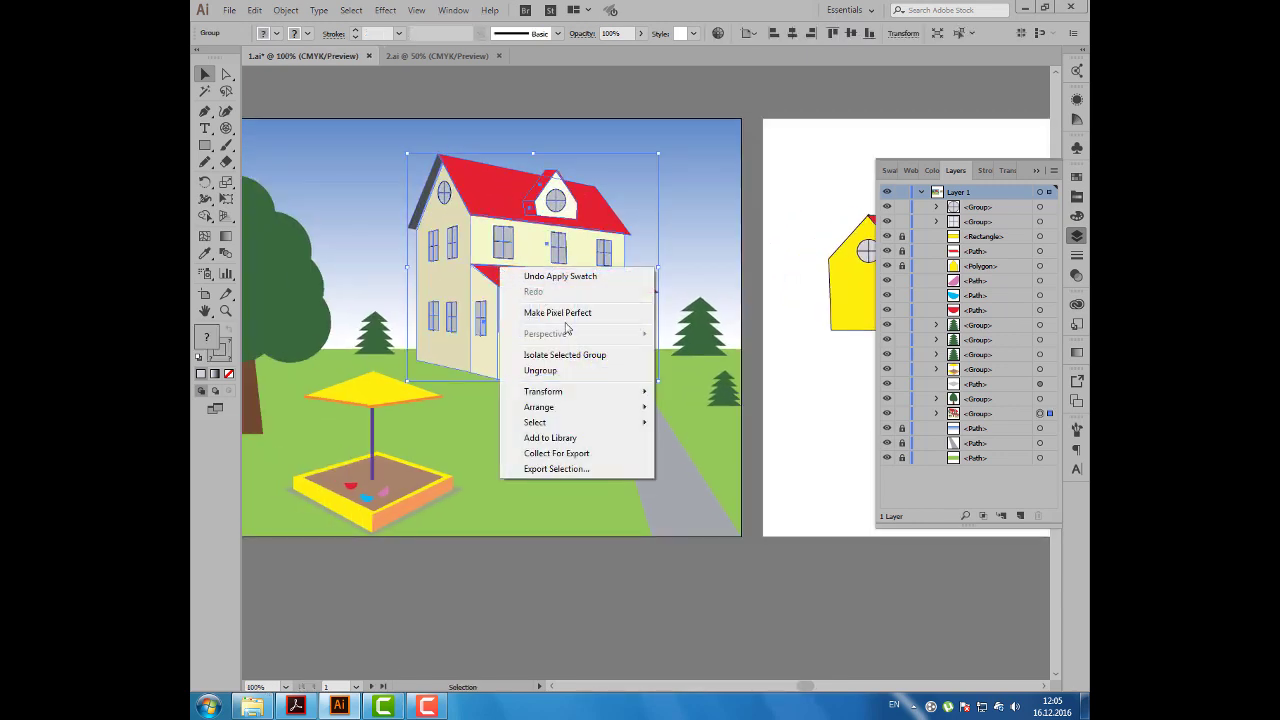
left_click(560, 368)
left_click(533, 415)
Step: Try moving the door left, undo that, and shift the beige porch piece left
left_click(585, 321)
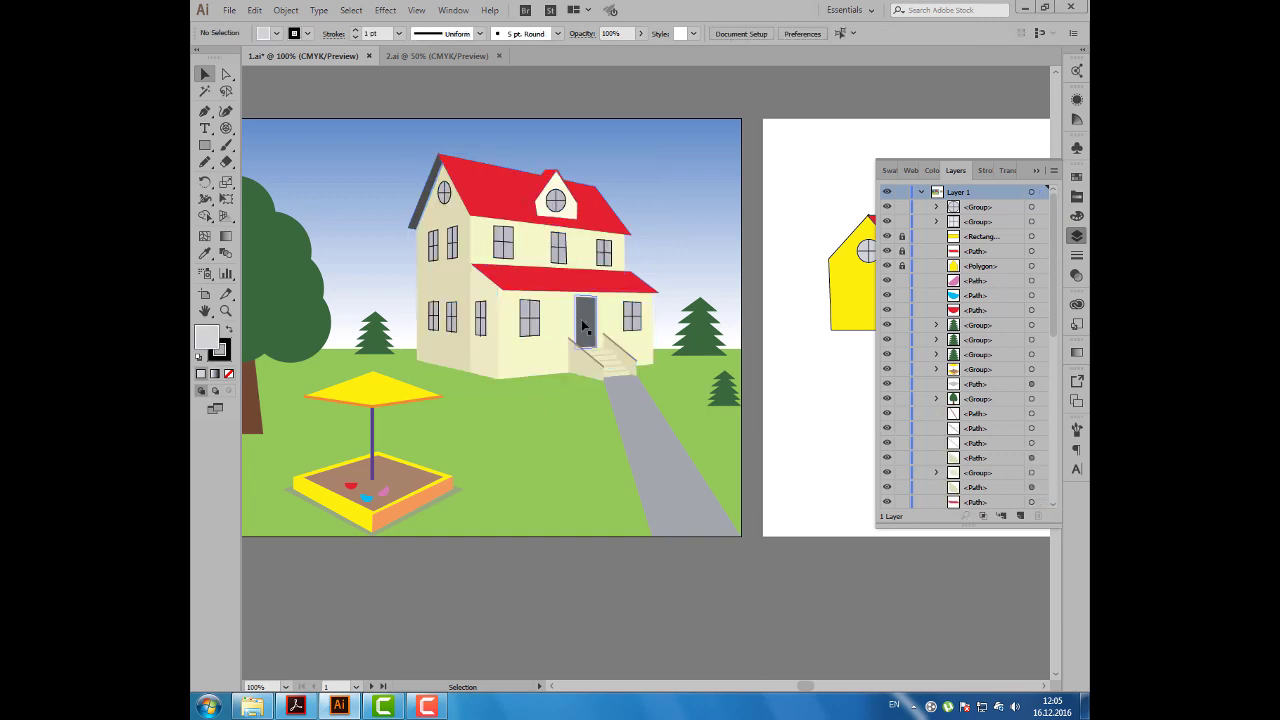
left_click_drag(573, 313, 541, 313)
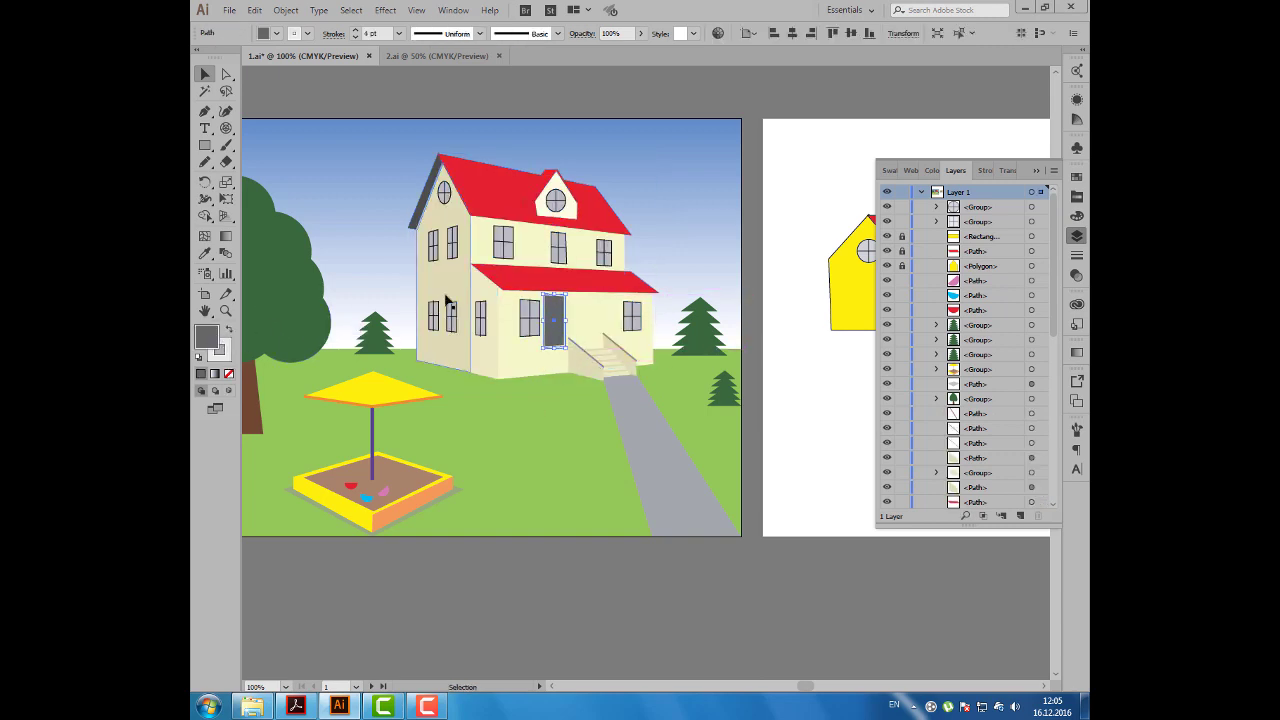
key("ctrl+z")
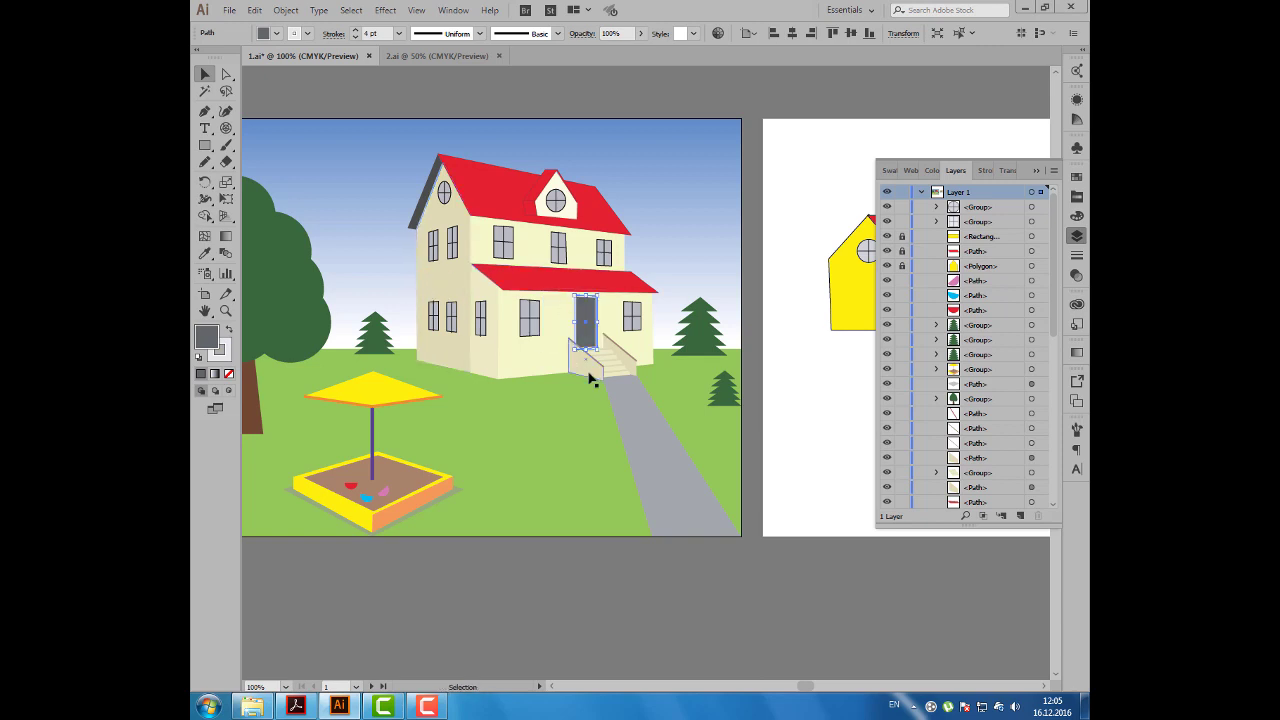
left_click(590, 376)
left_click_drag(590, 376, 560, 386)
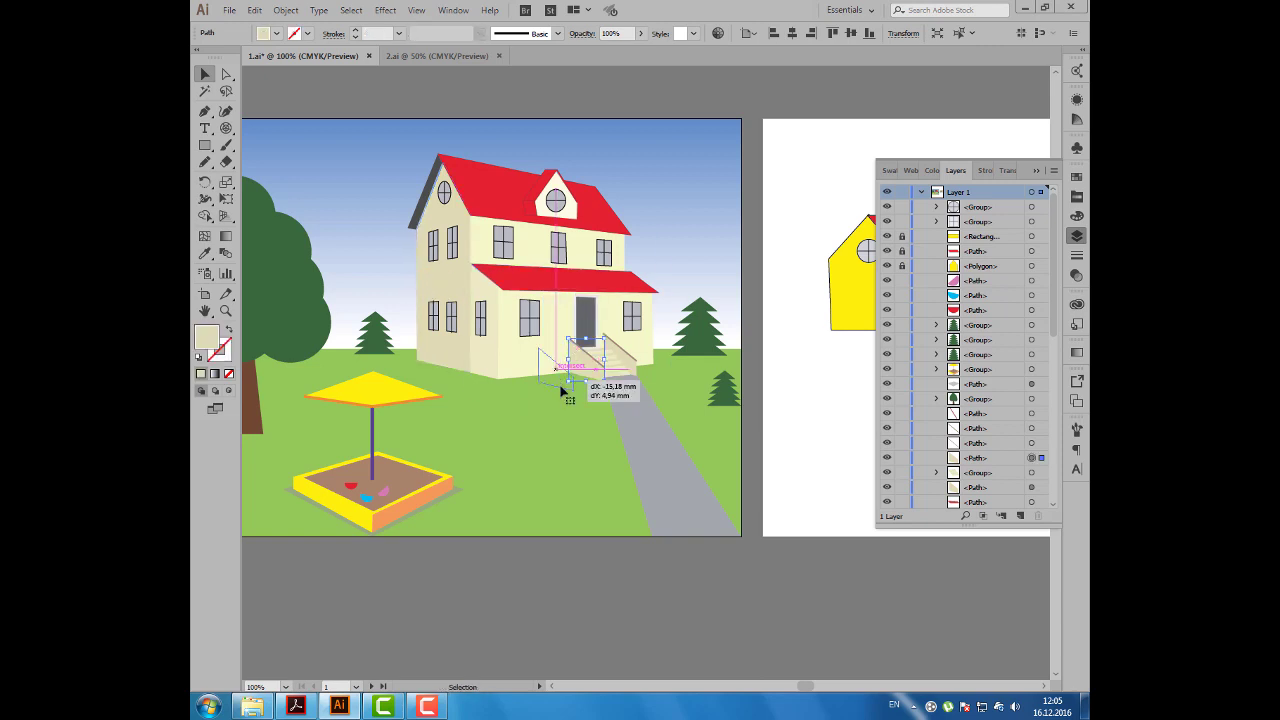
Step: Move and ungroup the stairs, then undo back to the grouped stairs and zoom out
mouse_move(608, 366)
left_mouse_down()
mouse_move(617, 385)
mouse_move(611, 359)
left_mouse_up()
right_click(610, 368)
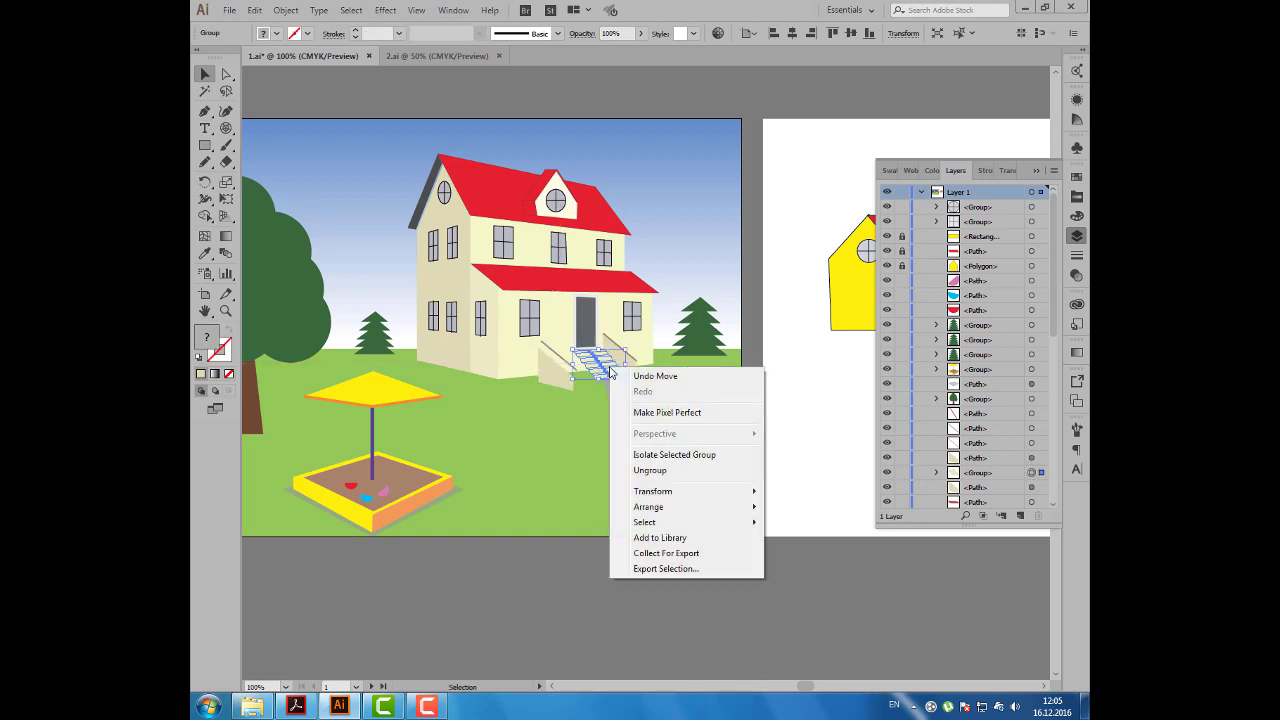
left_click(654, 473)
mouse_move(614, 364)
left_mouse_down()
mouse_move(613, 376)
mouse_move(610, 364)
left_mouse_up()
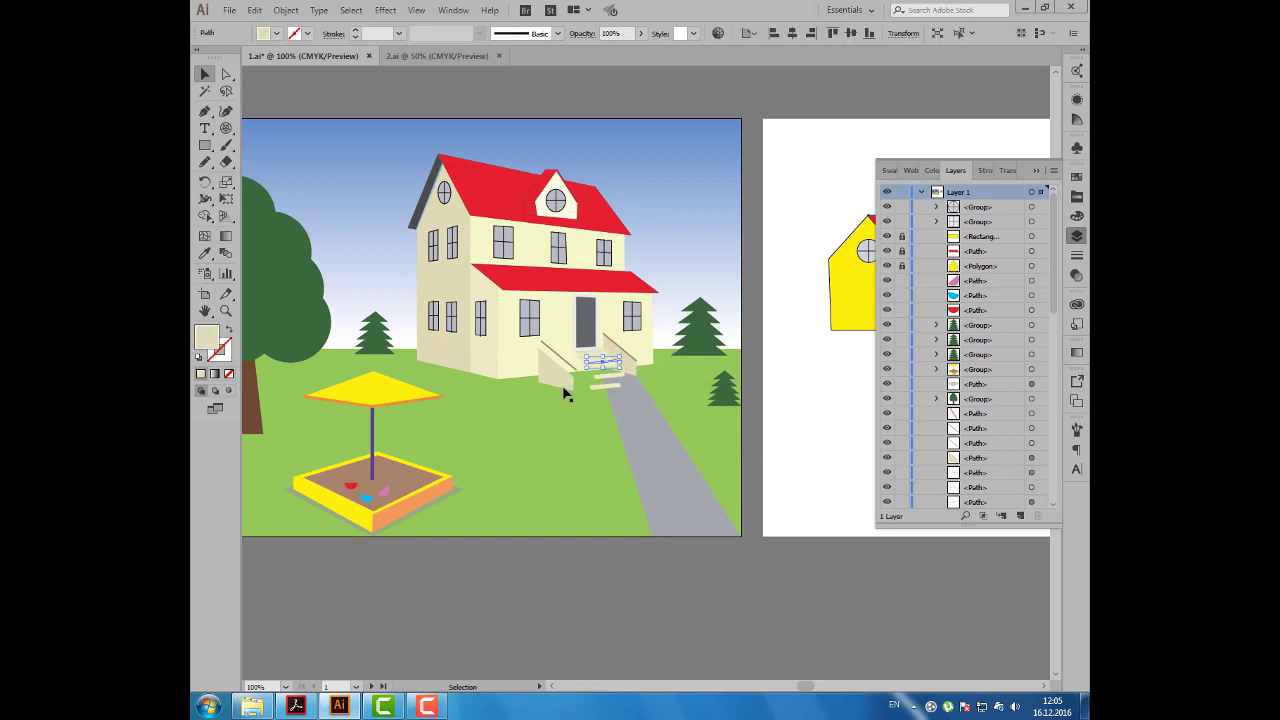
key("ctrl+z")
key("ctrl+z")
key("ctrl+z")
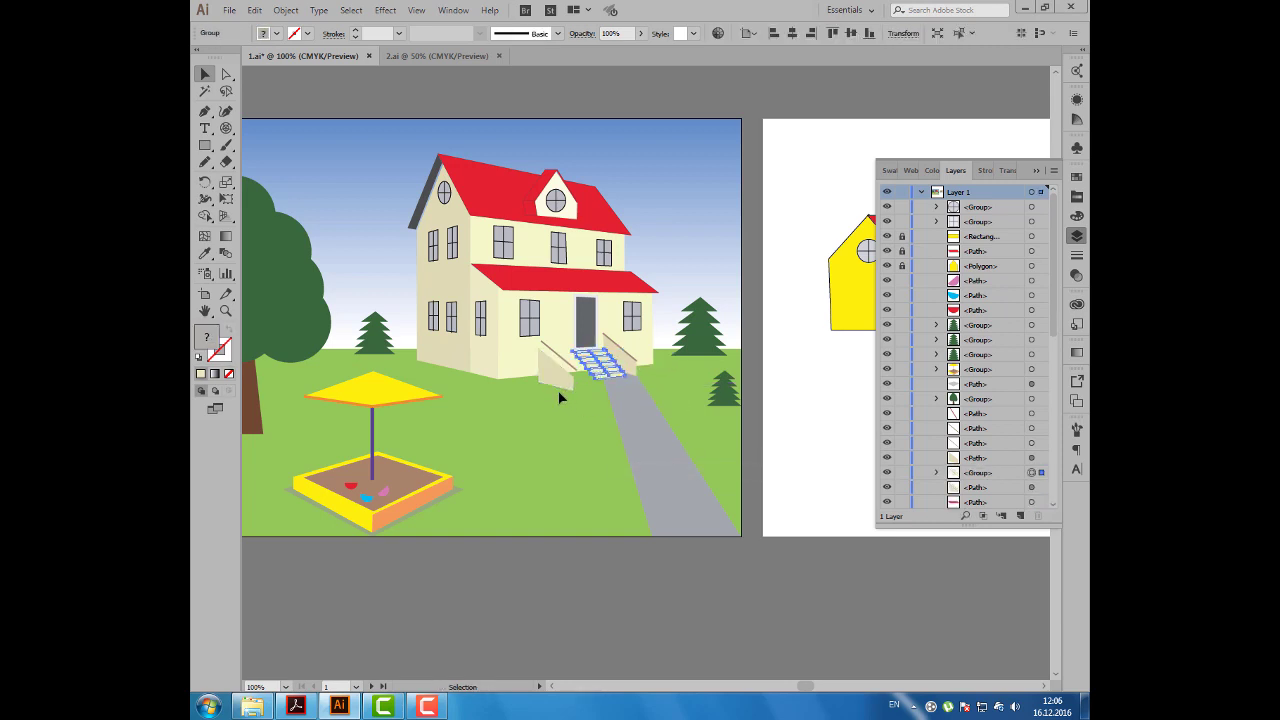
key("ctrl+z")
left_click(560, 398)
scroll(560, 398, "down", 1)
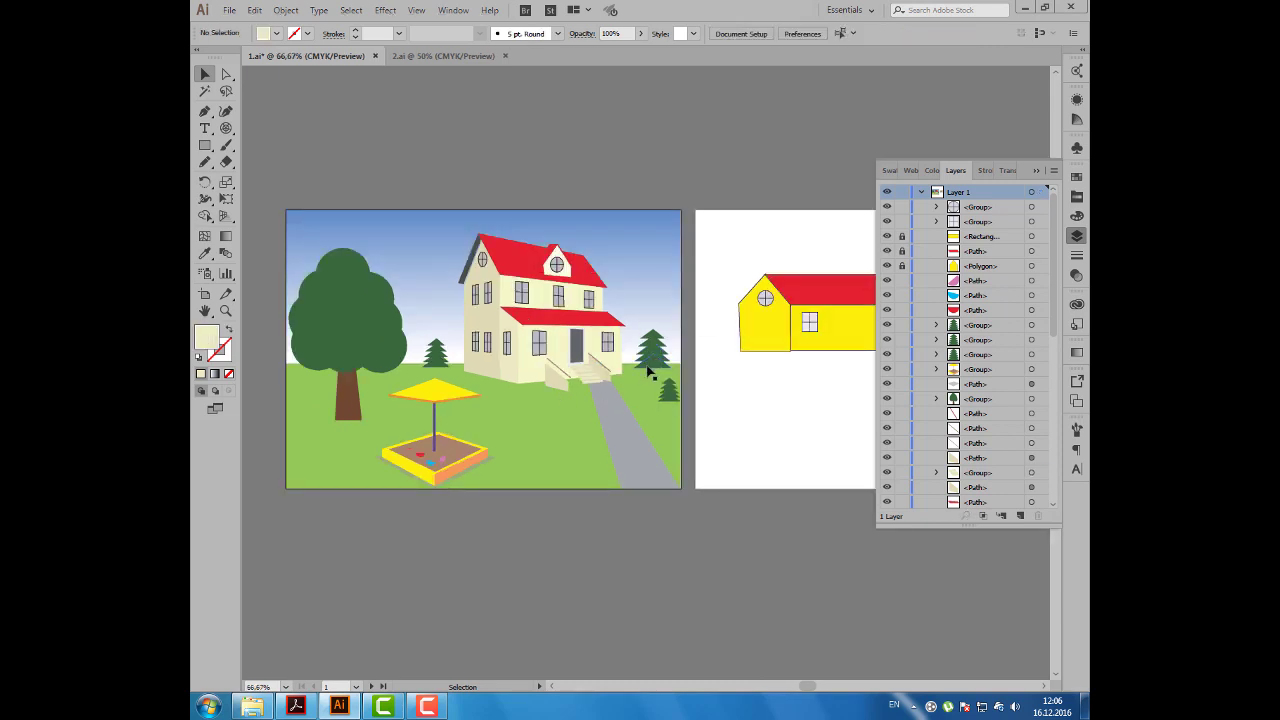
Step: Draw a green triangle below the yellow house with the Polygon tool
left_click(648, 372)
left_click_drag(753, 394, 643, 391)
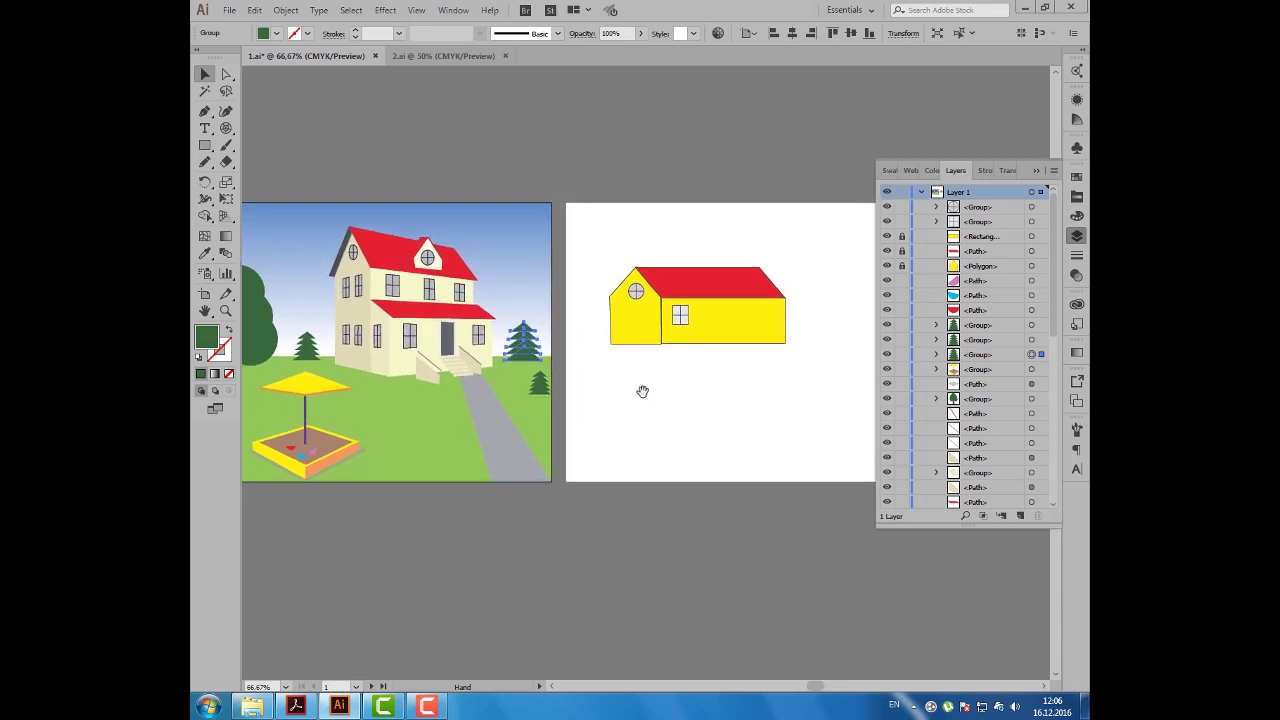
left_click_drag(204, 147, 268, 188)
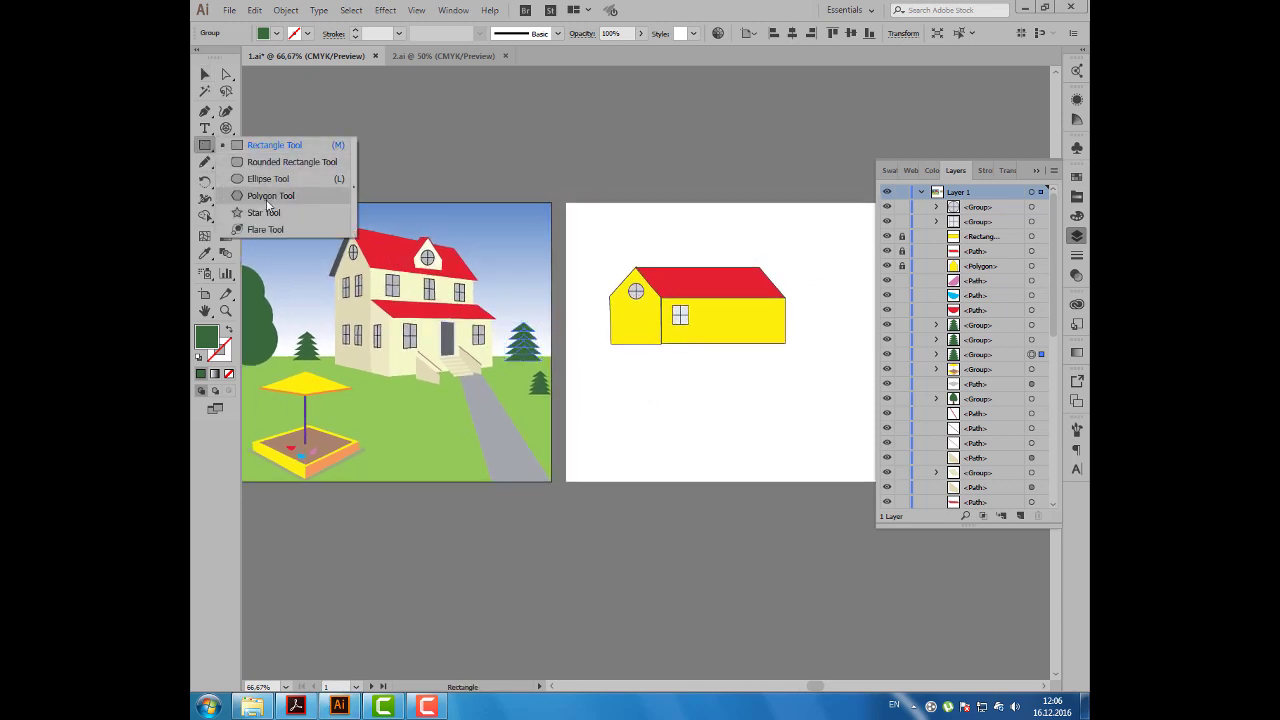
left_click_drag(672, 419, 700, 443)
key("Down")
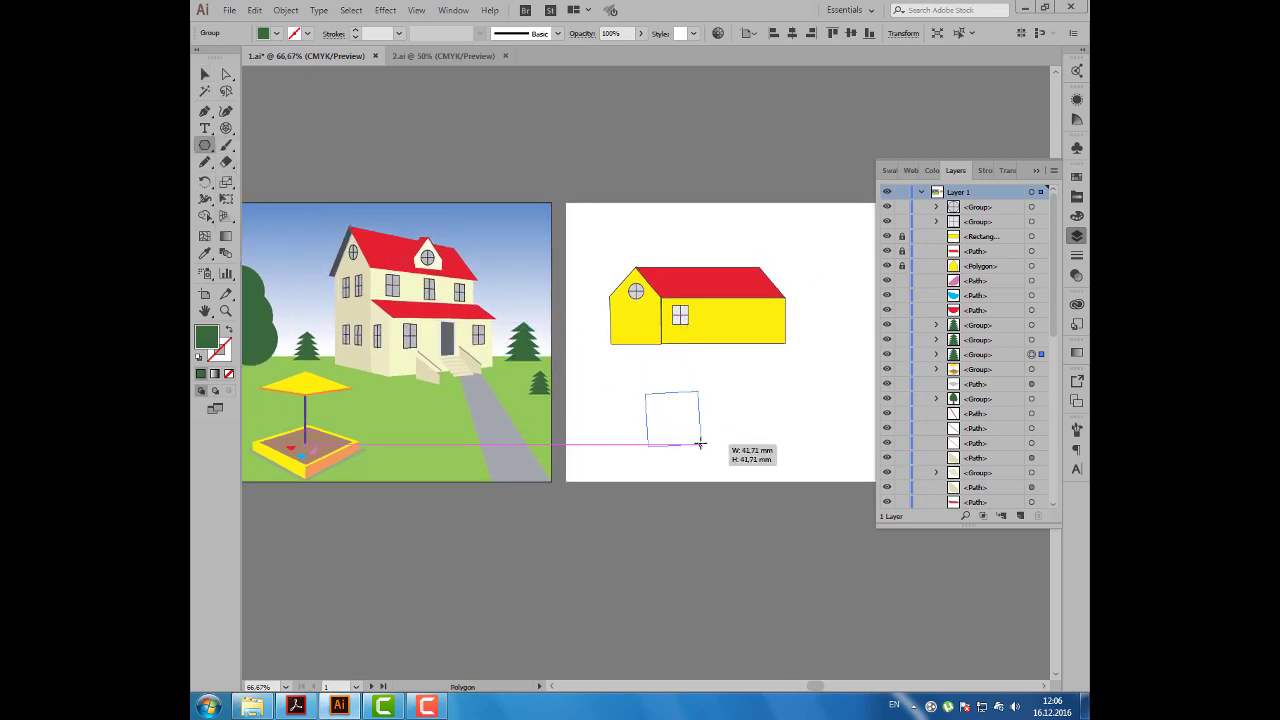
key("Down")
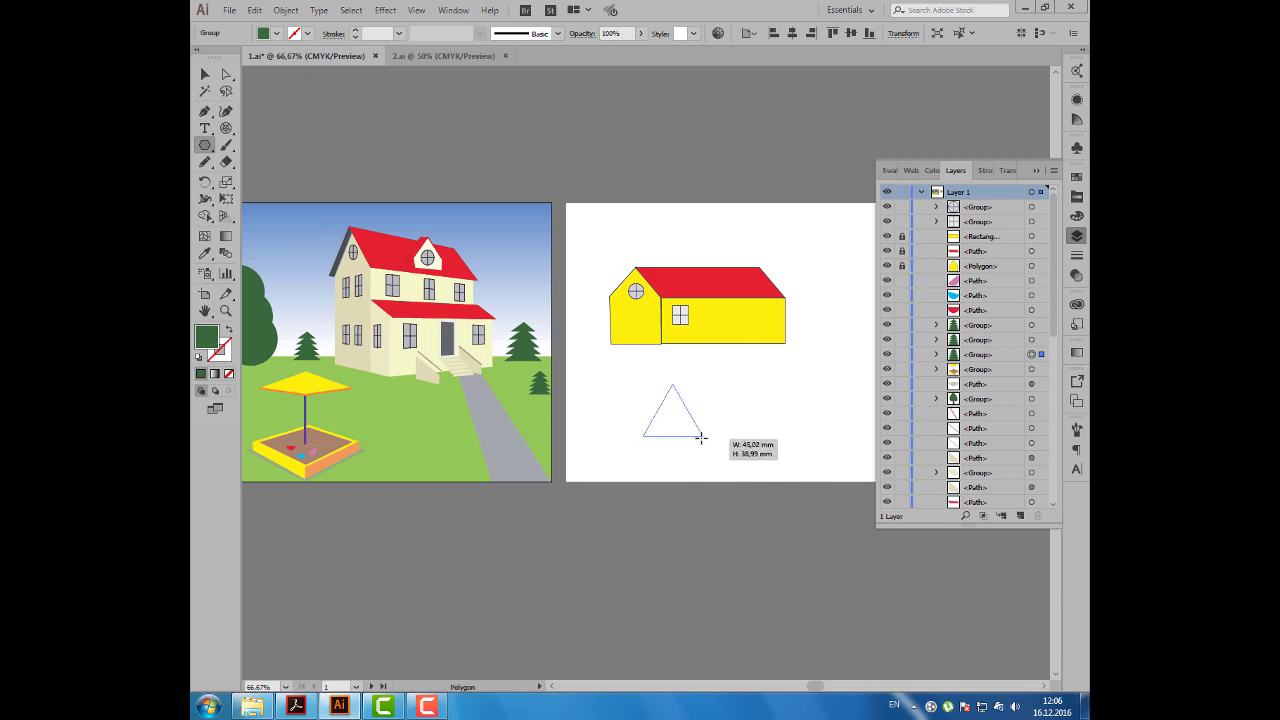
left_click_drag(700, 443, 700, 443)
Step: Duplicate the triangle upward into a stack, shrink the upper ones, and group them as a tree
left_click(204, 75)
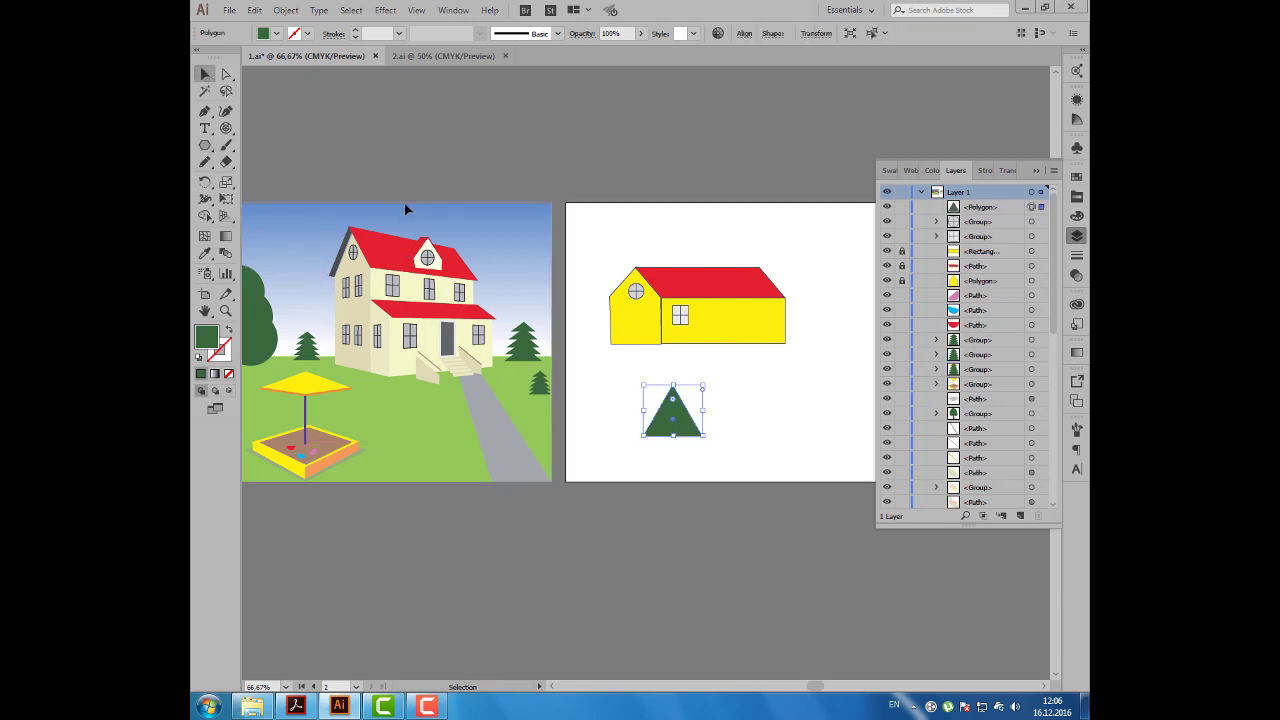
left_click_drag(667, 402, 656, 441)
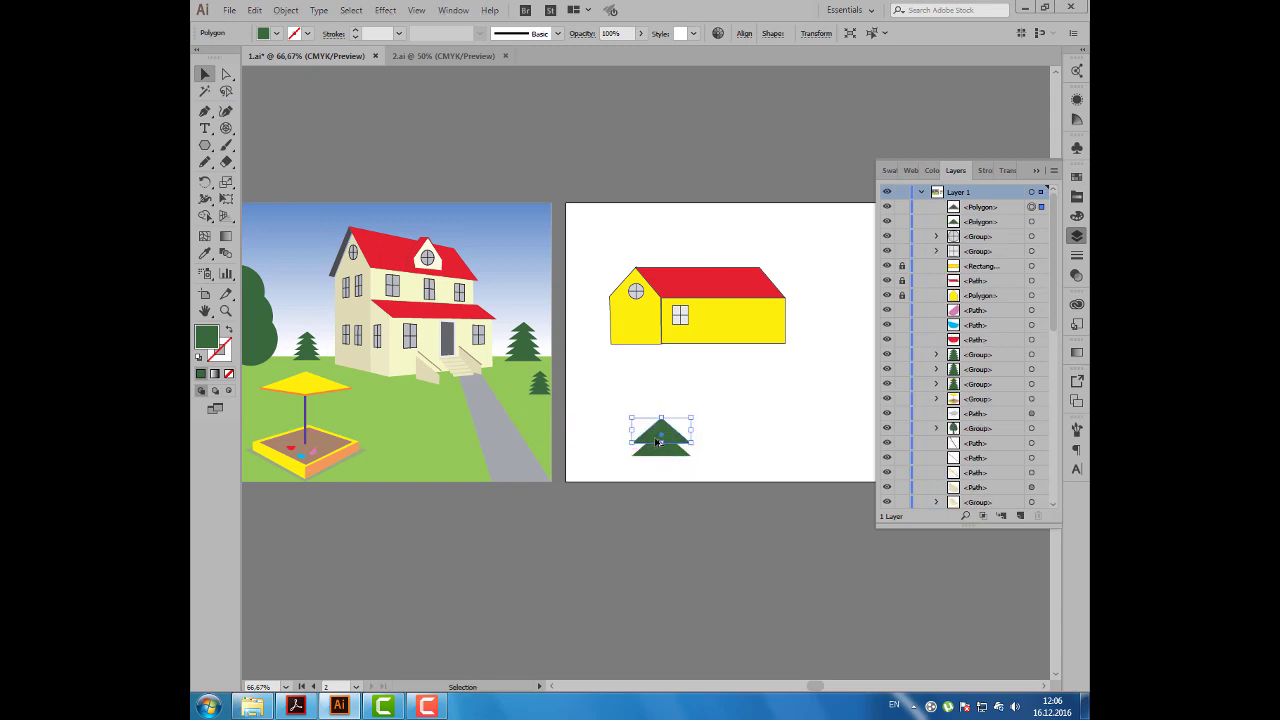
key("a")
key("ctrl+d")
key("ctrl+d")
key("ctrl+d")
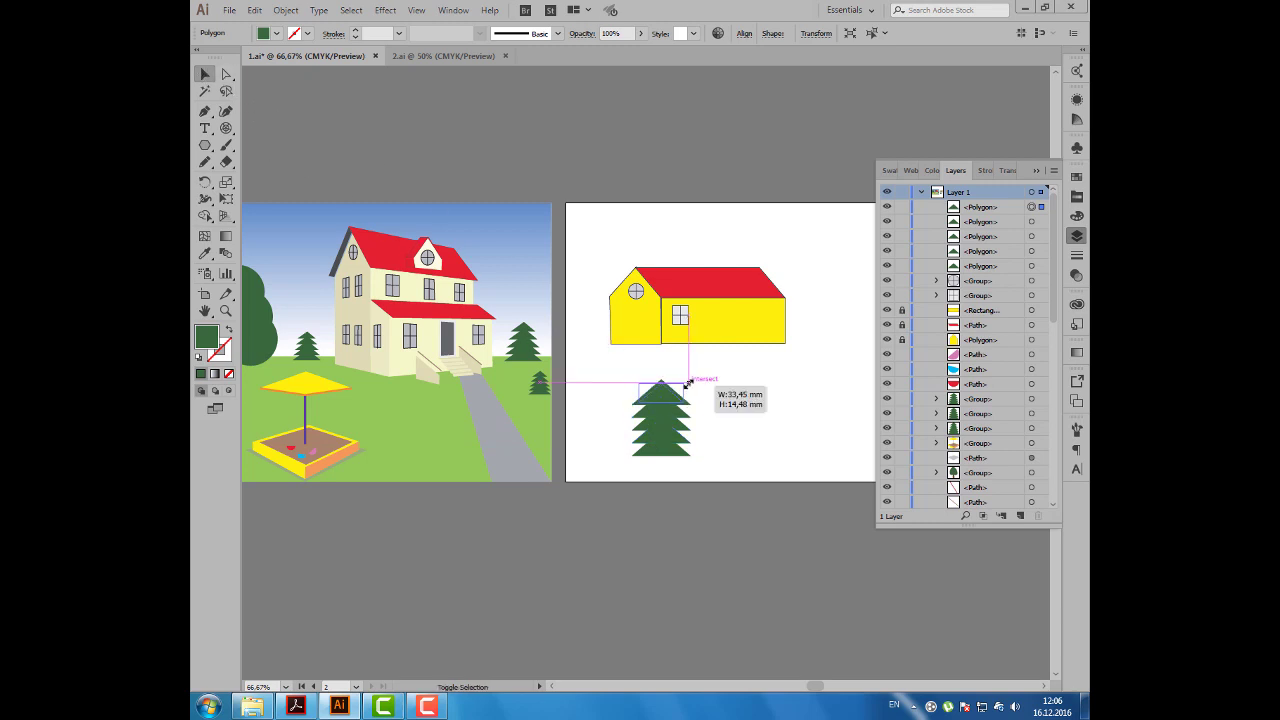
left_click_drag(690, 381, 643, 462)
left_click(651, 421)
key("ctrl+g")
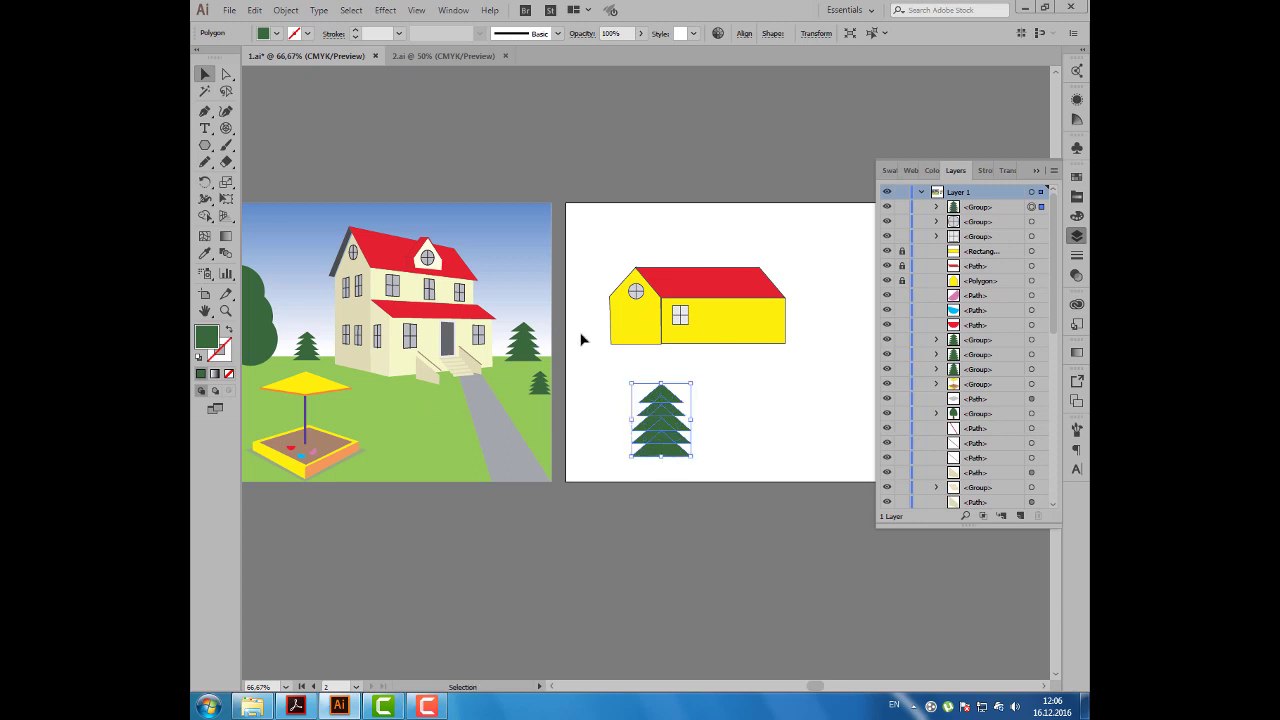
Step: Draw a green circle to the right of the yellow house
mouse_move(639, 363)
left_mouse_down()
mouse_move(684, 340)
mouse_move(648, 340)
left_mouse_up()
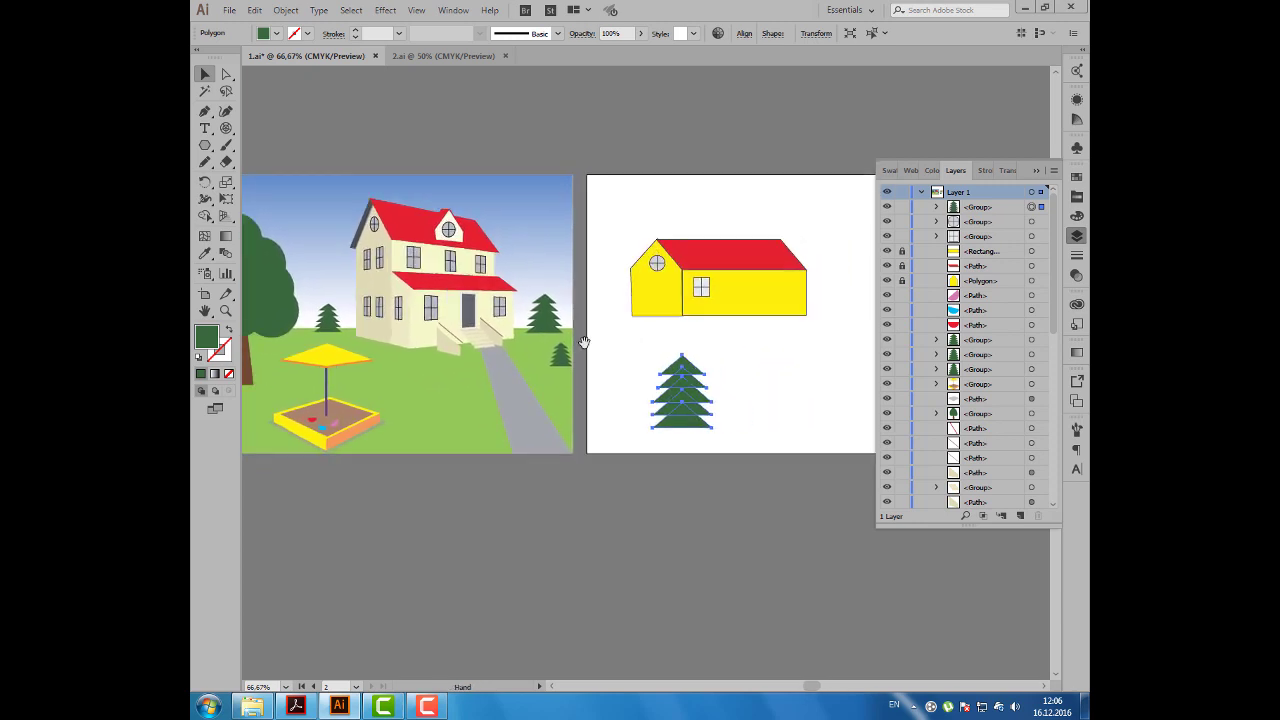
left_click(207, 145)
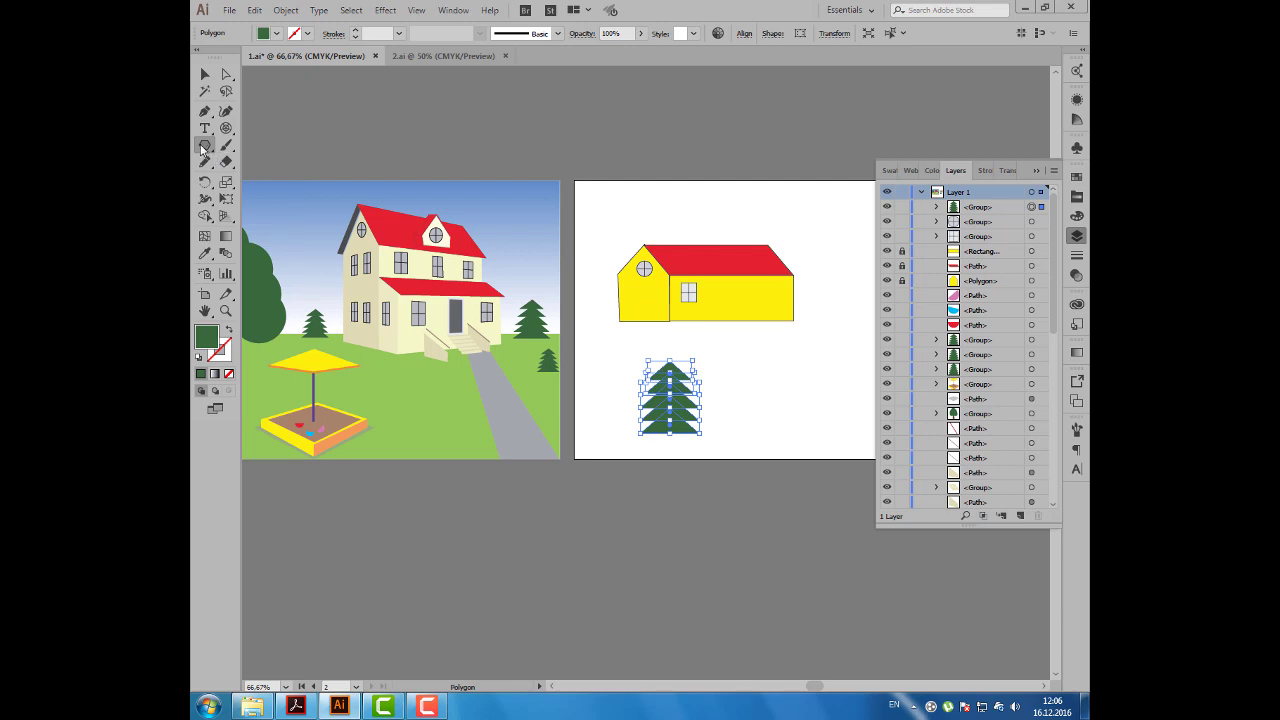
left_click_drag(203, 148, 271, 174)
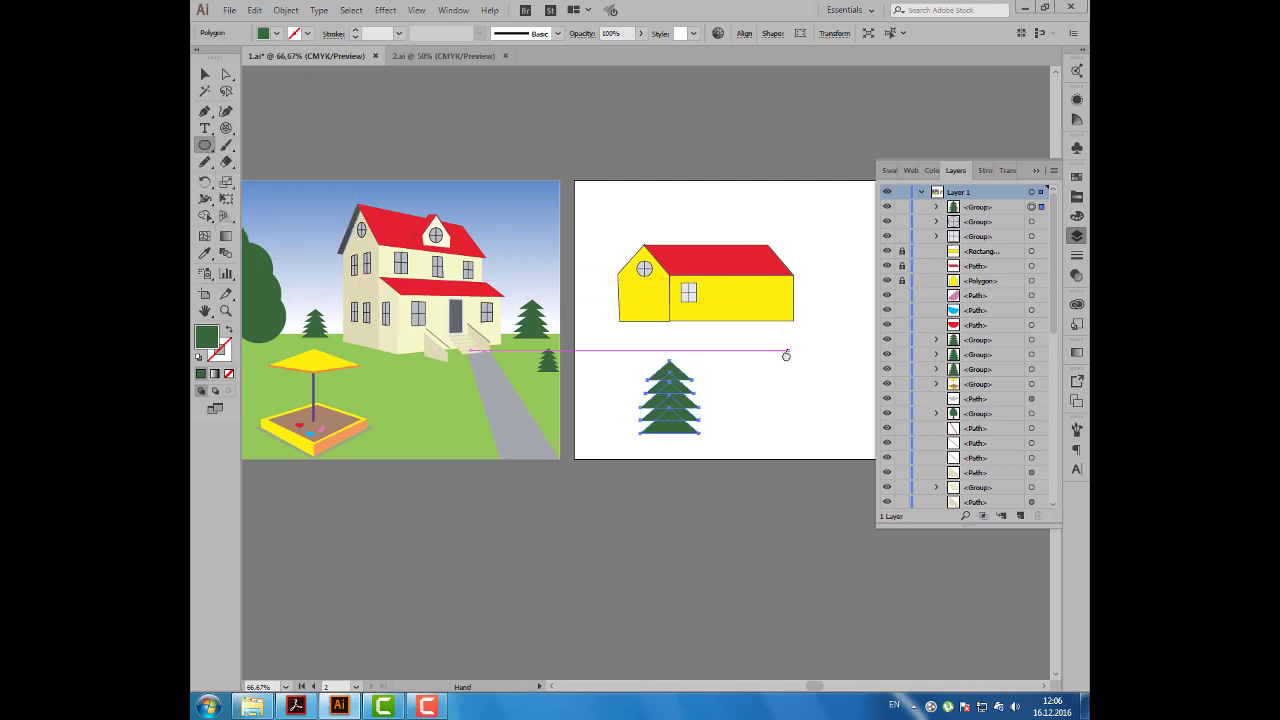
left_click_drag(786, 355, 666, 343)
mouse_move(709, 249)
left_mouse_down()
mouse_move(758, 296)
mouse_move(769, 277)
mouse_move(737, 298)
mouse_move(789, 297)
mouse_move(752, 281)
left_mouse_up()
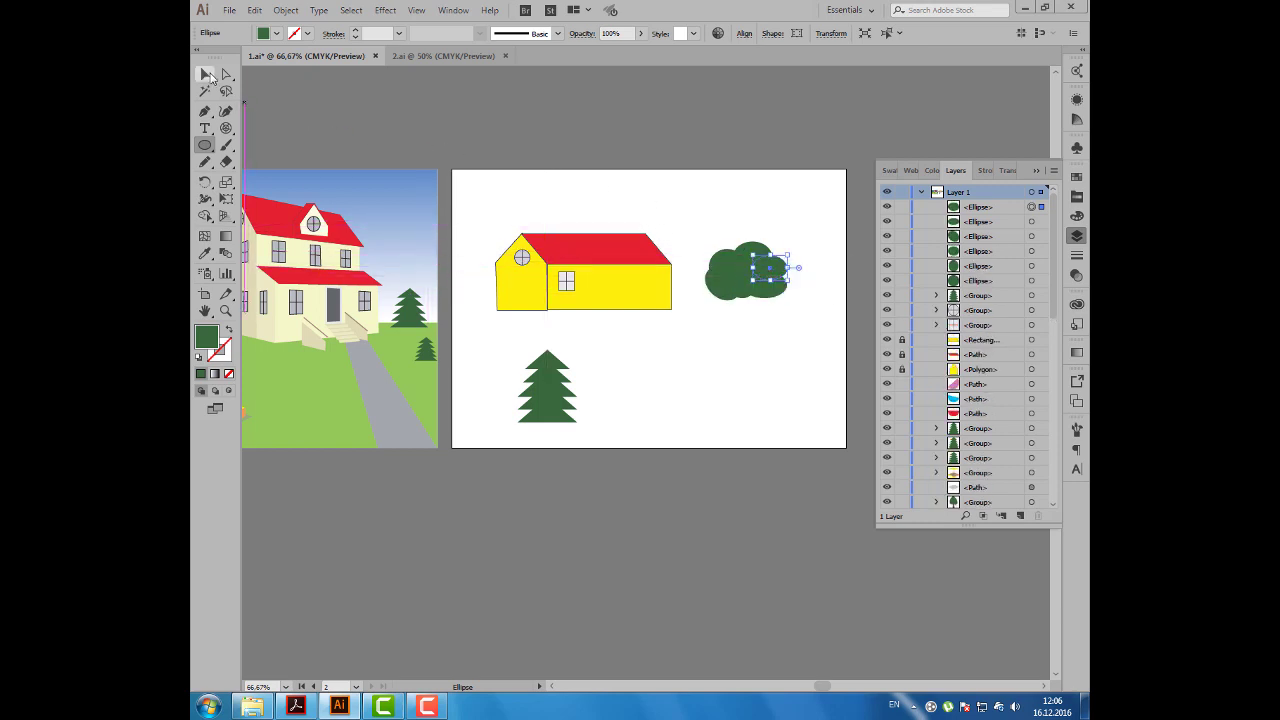
Step: Ungroup the leafy tree in the house scene and select its brown trunk
left_click(206, 75)
left_click(440, 163)
left_click_drag(443, 160, 669, 160)
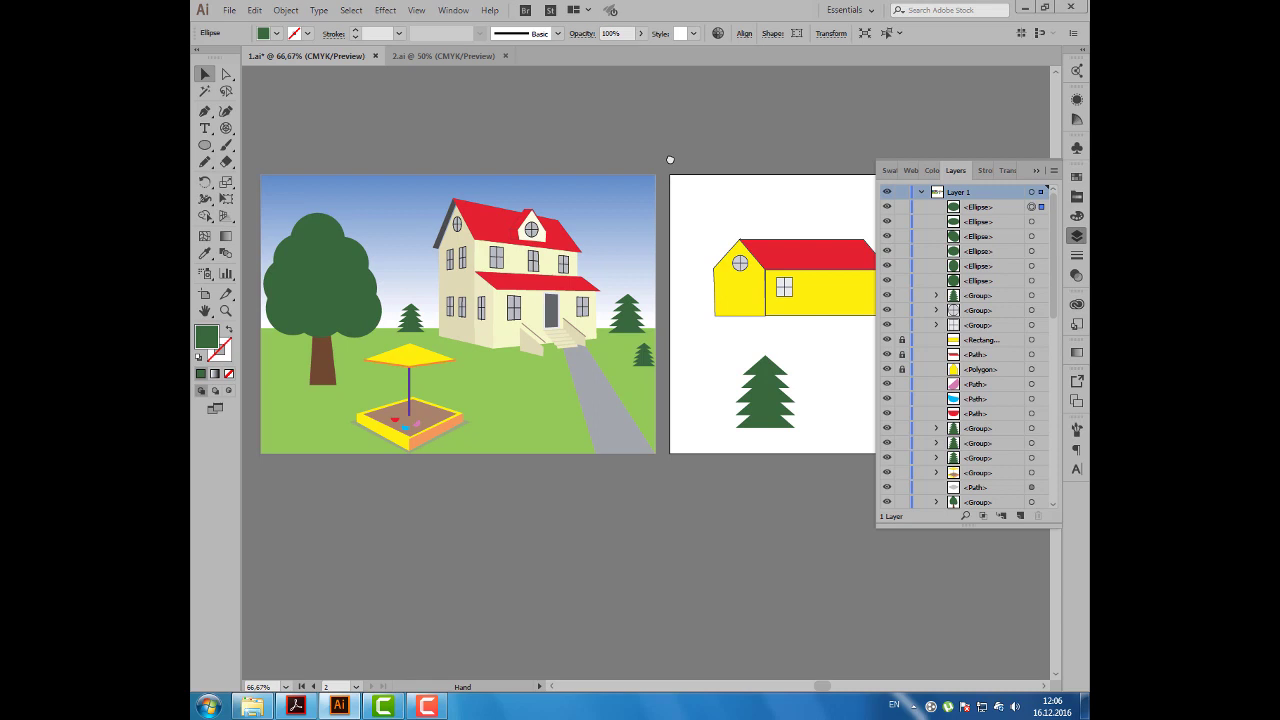
left_click(341, 348)
right_click(341, 348)
left_click(382, 452)
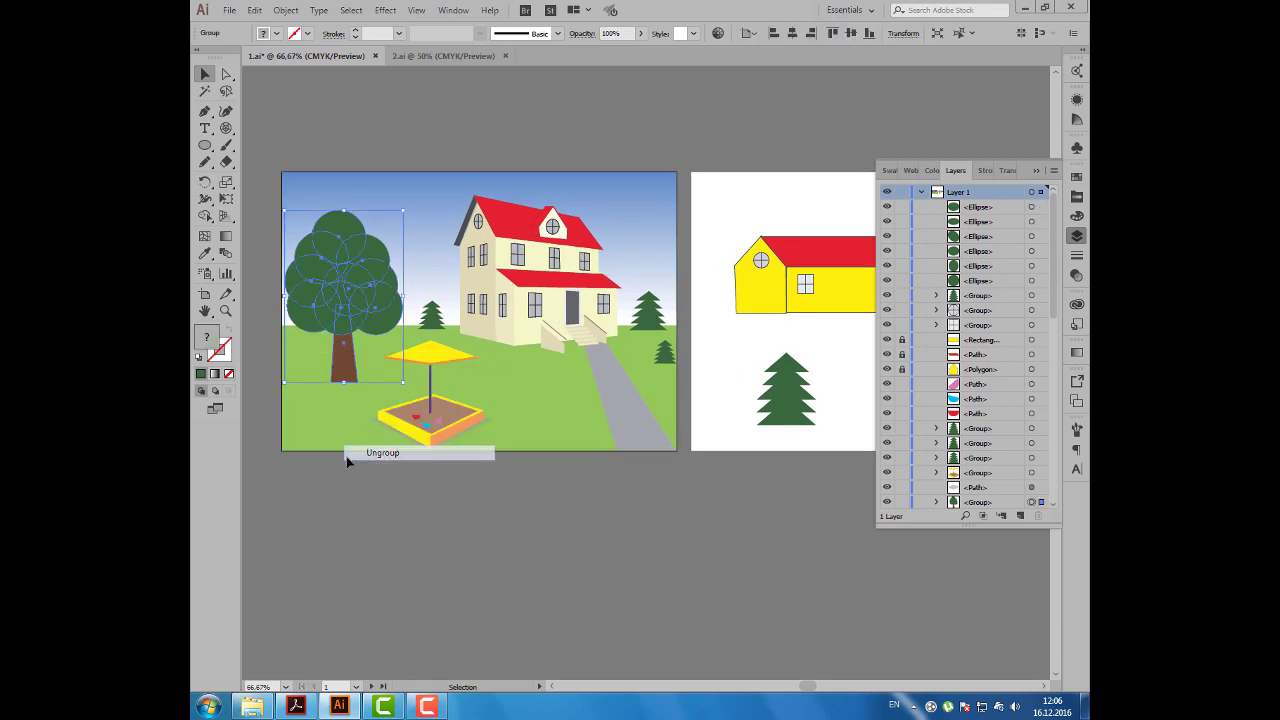
left_click(347, 470)
left_click(343, 350)
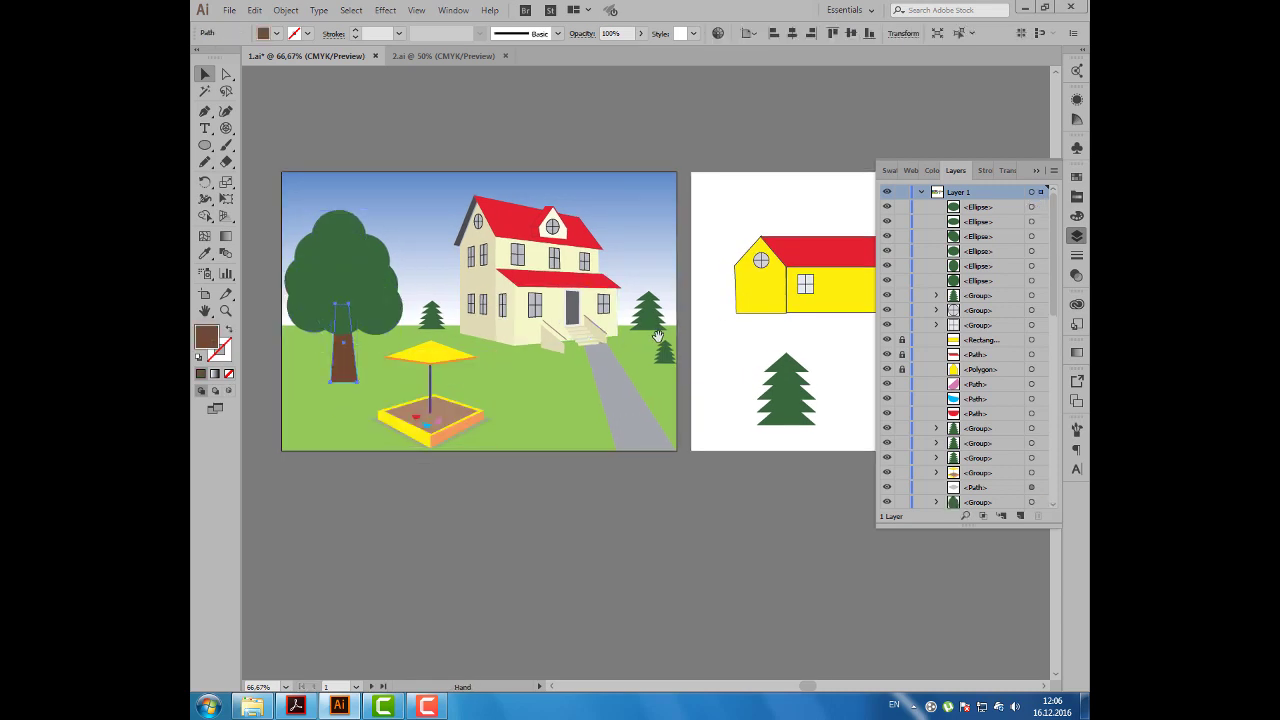
left_click_drag(658, 335, 387, 300)
Step: Draw a brown rectangle trunk under the green bush and taper it, wide base and narrow top
left_click(205, 145)
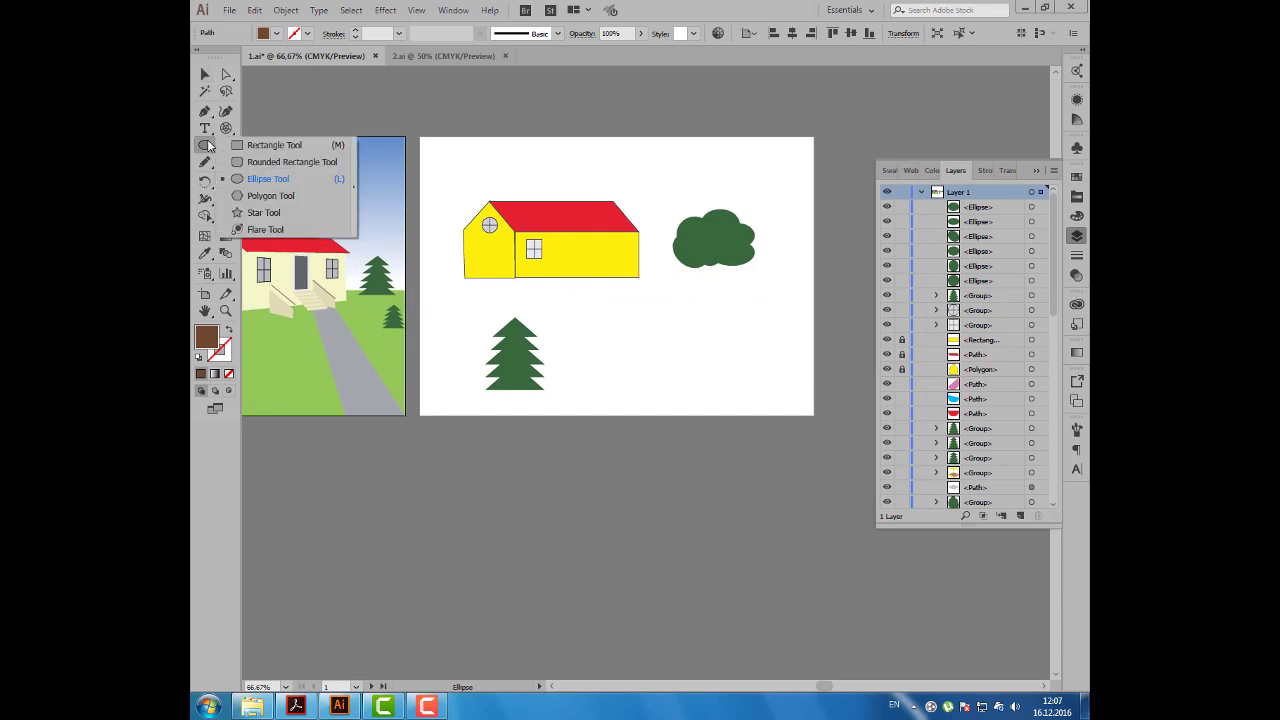
left_click(274, 145)
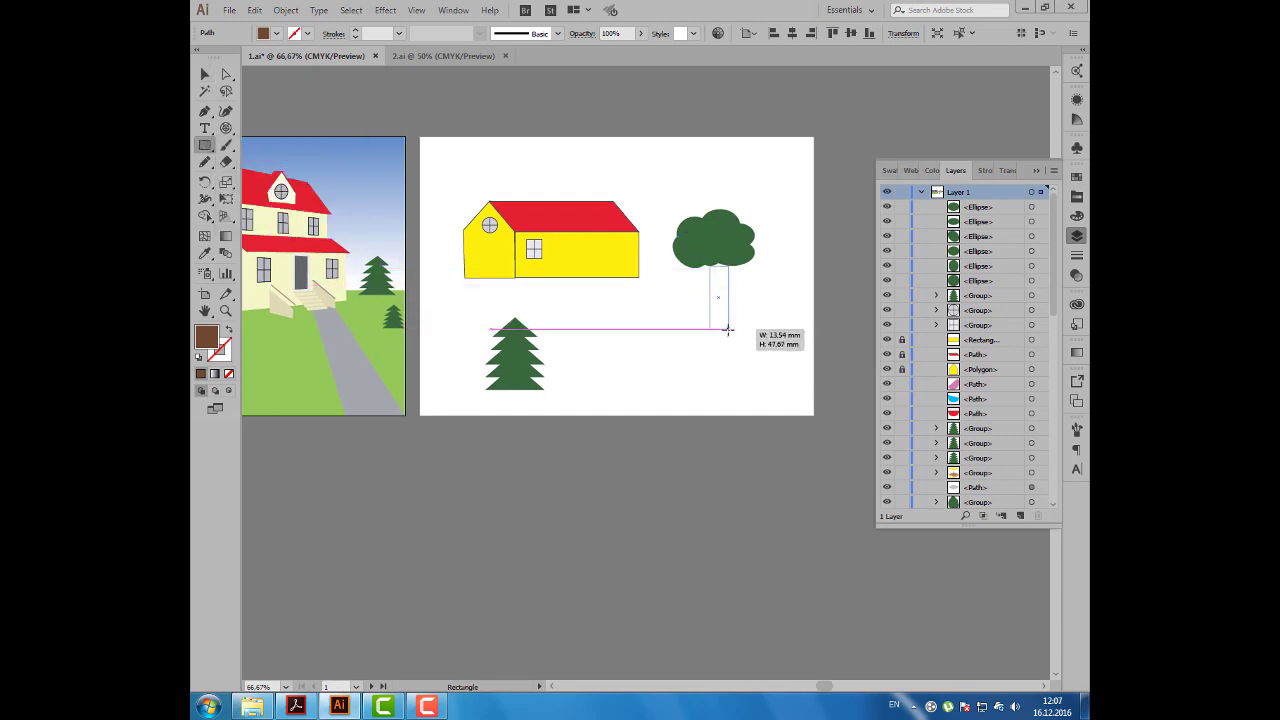
left_click_drag(709, 265, 729, 328)
left_click(229, 77)
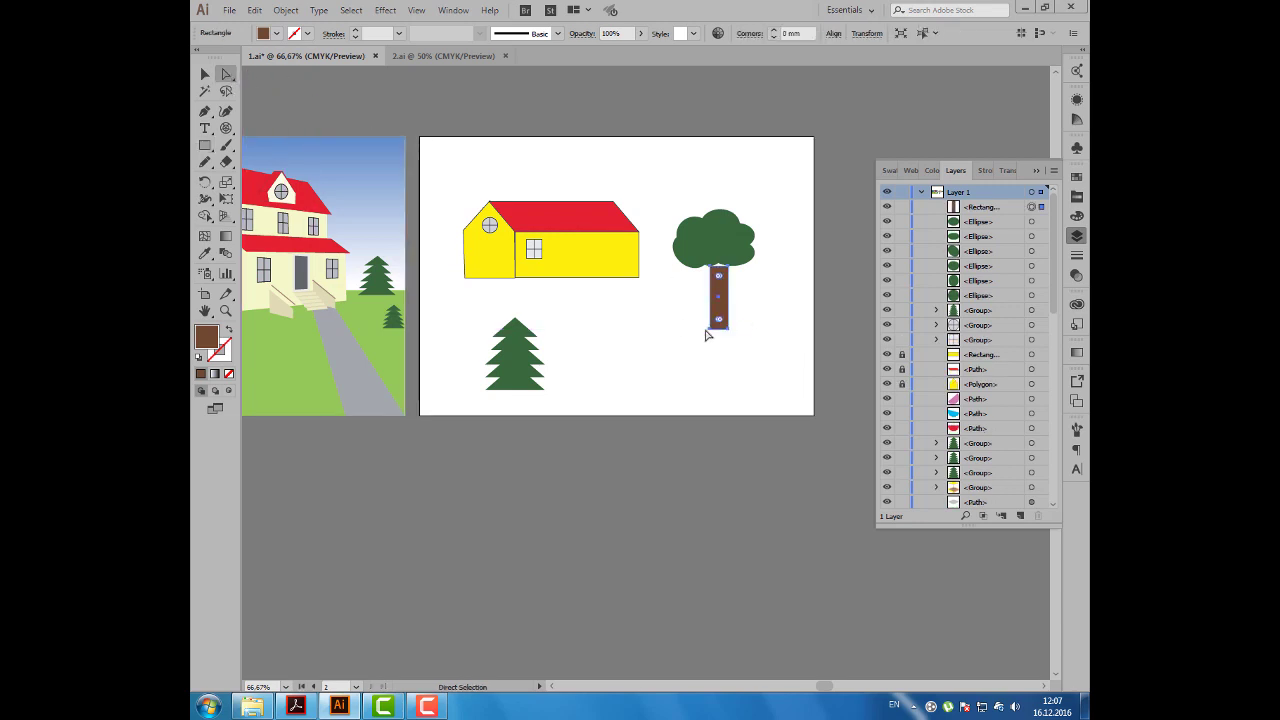
left_click_drag(709, 328, 736, 329)
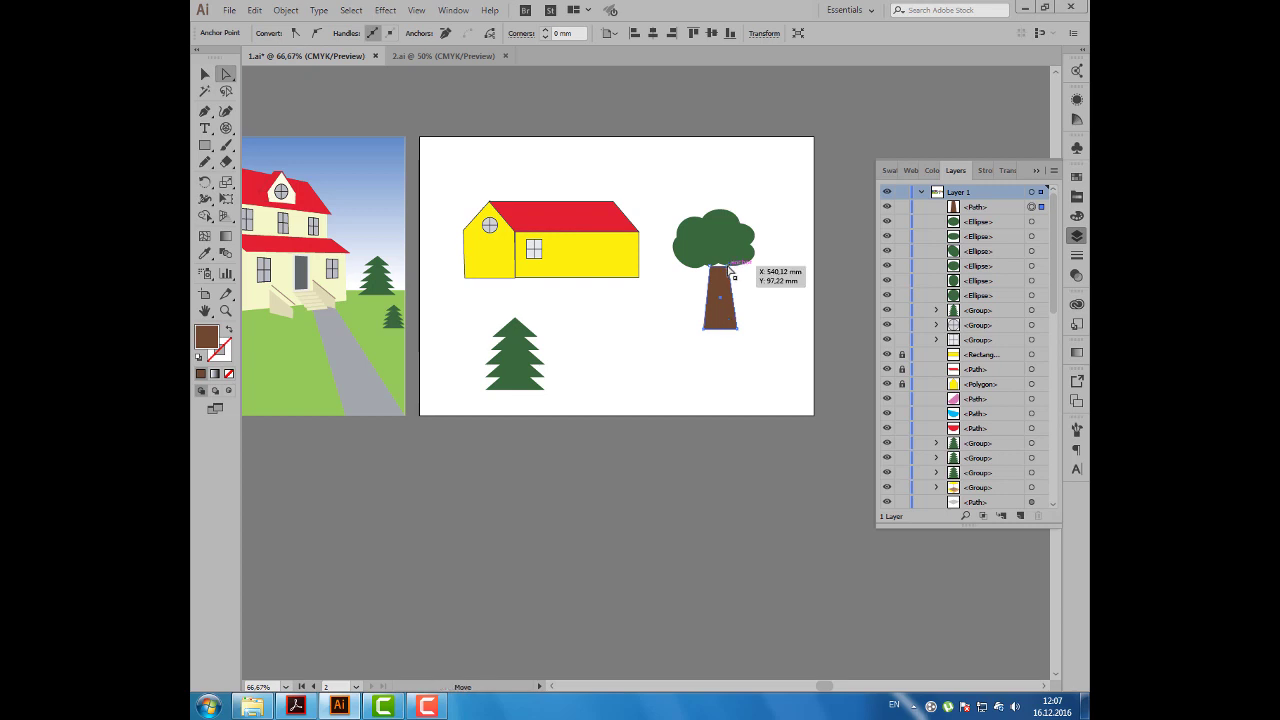
left_click_drag(727, 266, 720, 263)
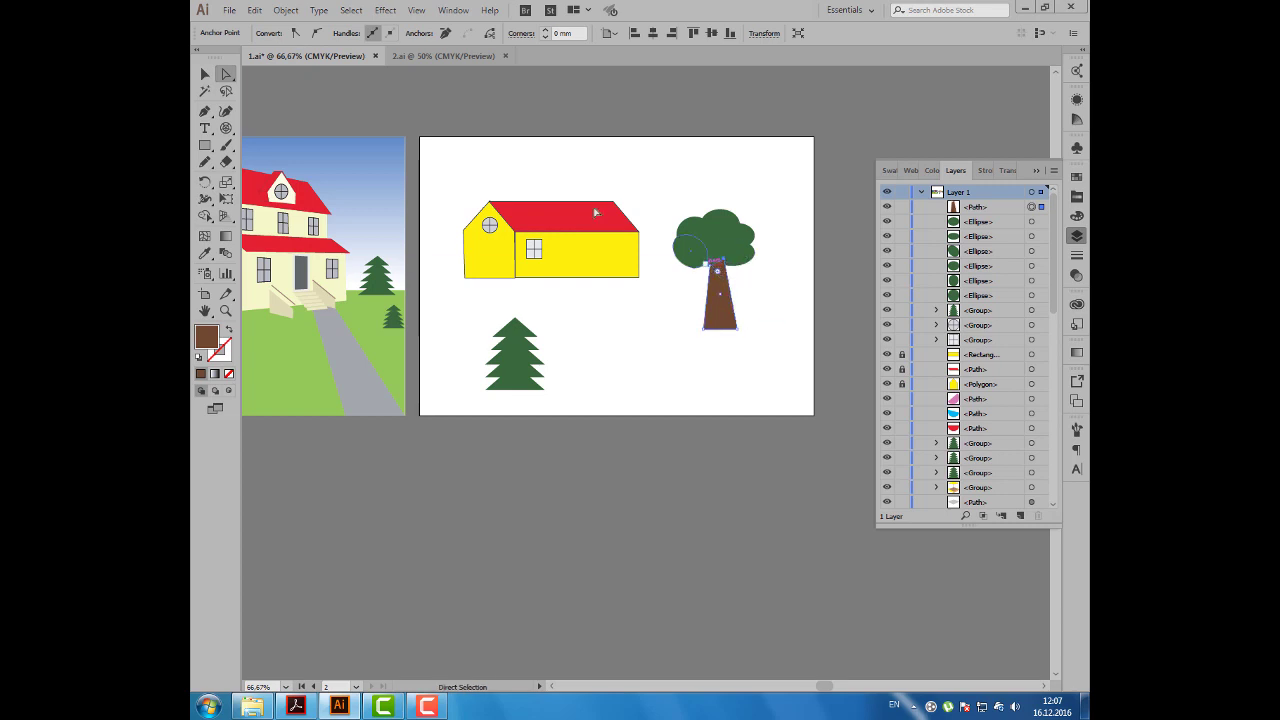
left_click(213, 74)
left_click(456, 136)
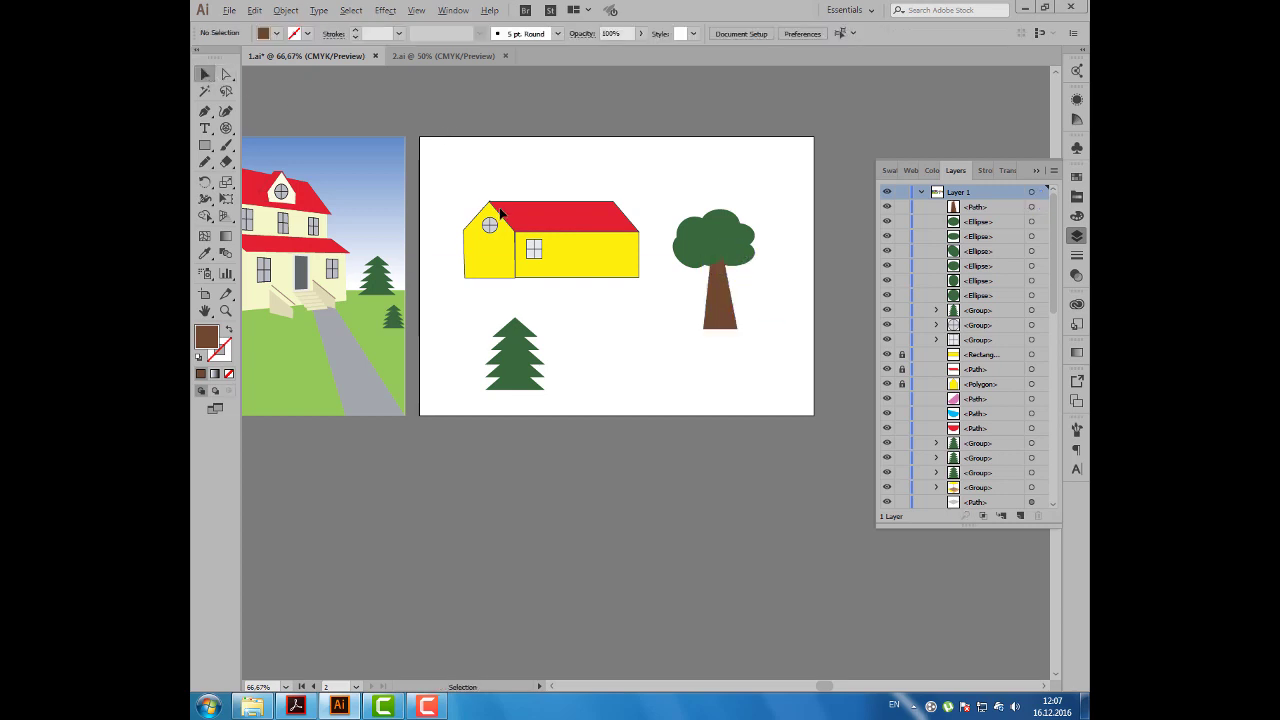
key("ctrl+minus")
Step: Select the blue sandbox toy in the reference picture to borrow its colour
left_click_drag(577, 278, 646, 305)
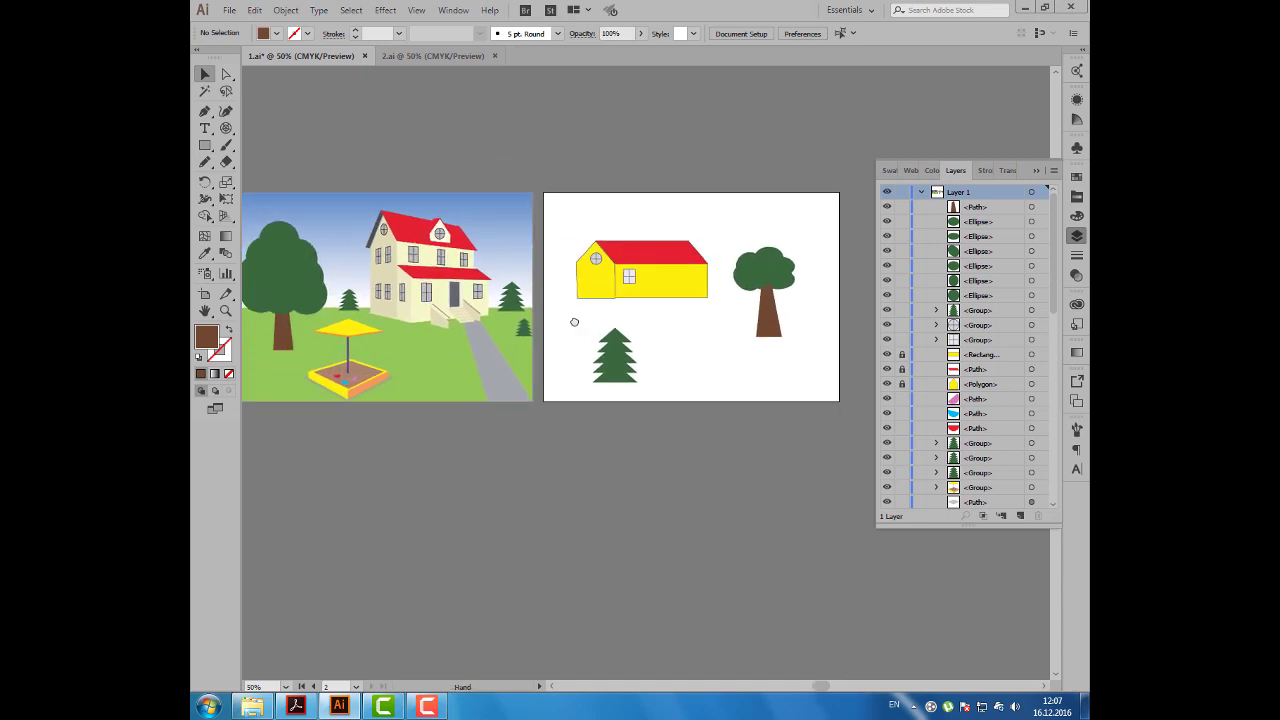
left_click_drag(544, 313, 574, 321)
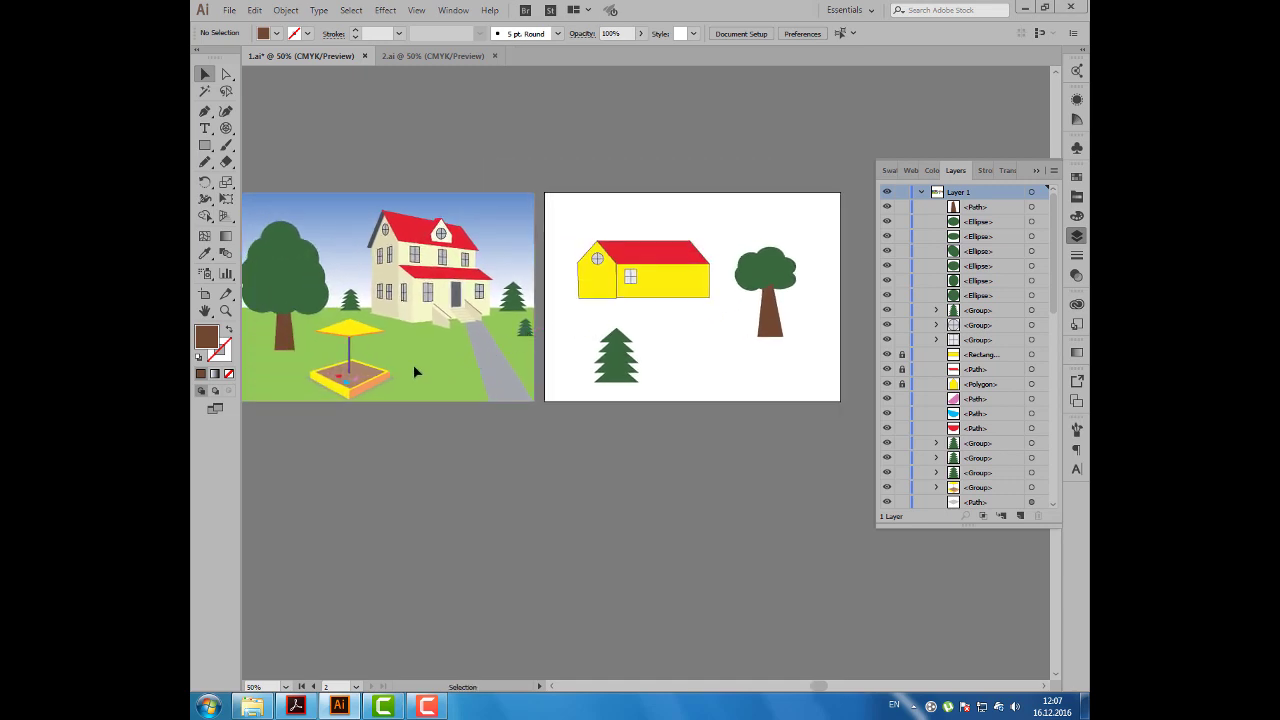
scroll(414, 364, "up", 1)
scroll(415, 363, "up", 1)
scroll(390, 360, "left", 2)
scroll(423, 337, "left", 1)
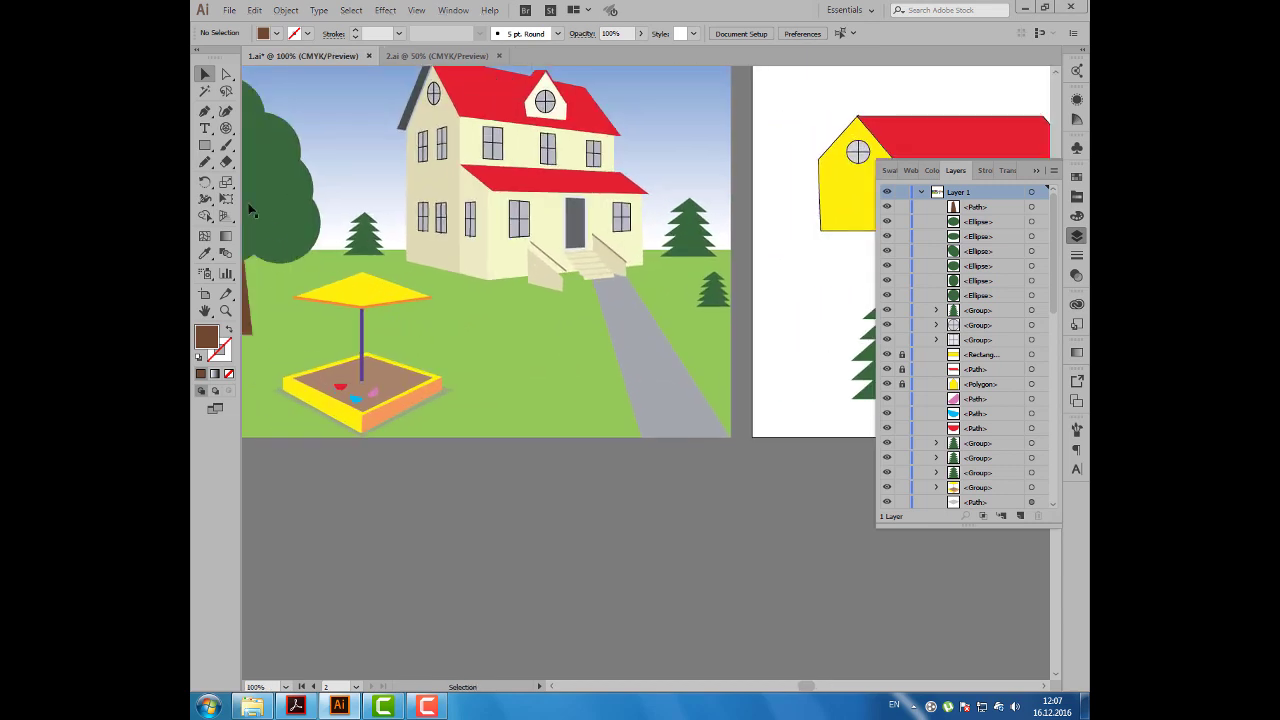
left_click_drag(204, 147, 275, 182)
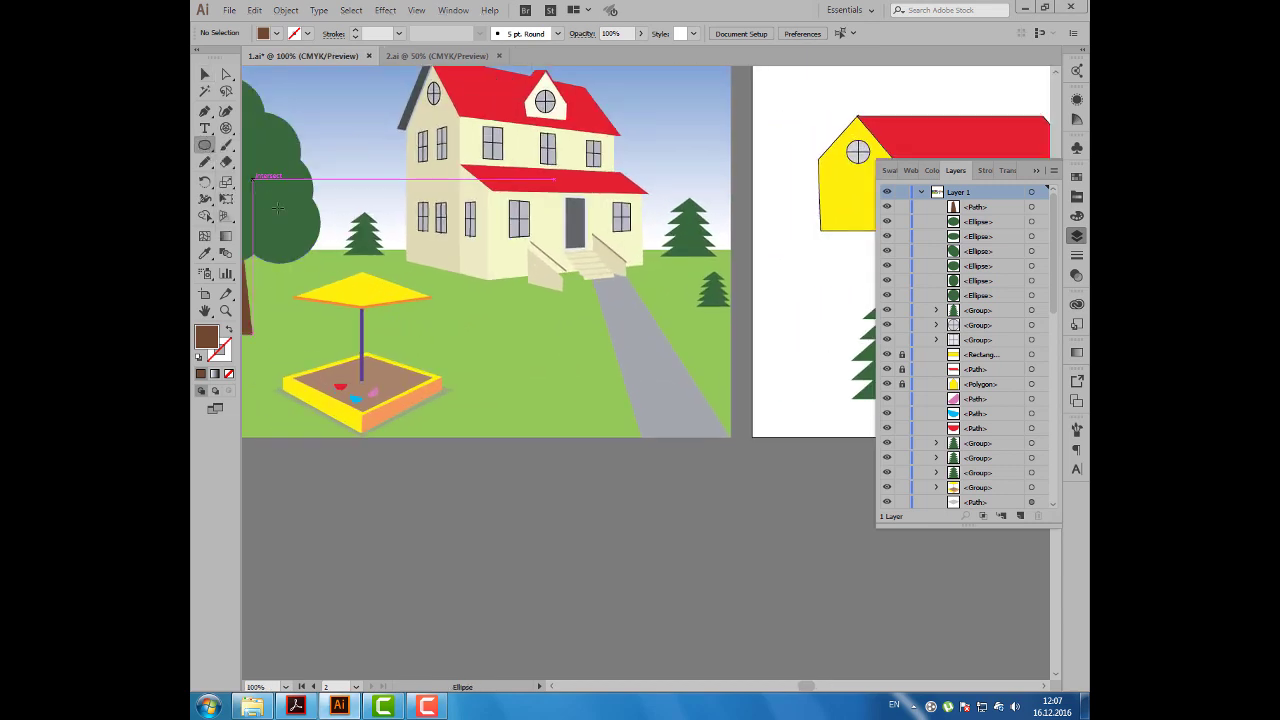
left_click_drag(712, 344, 635, 321)
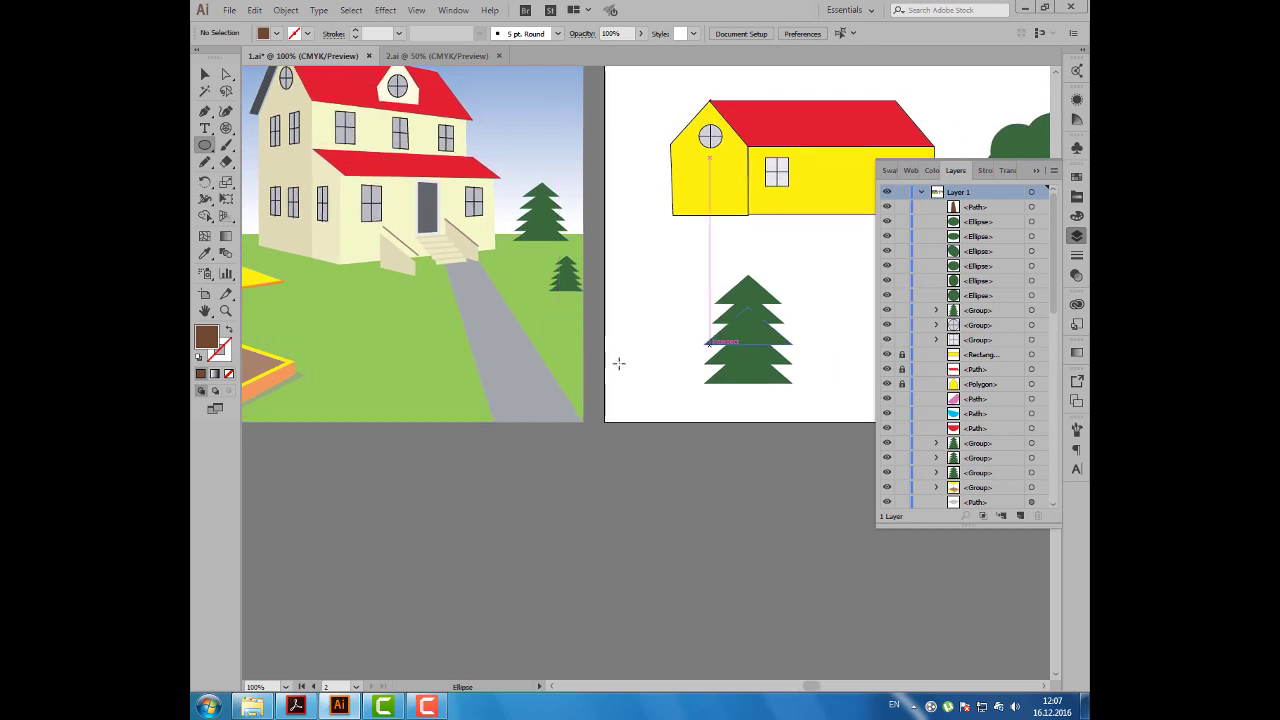
left_click_drag(505, 312, 620, 307)
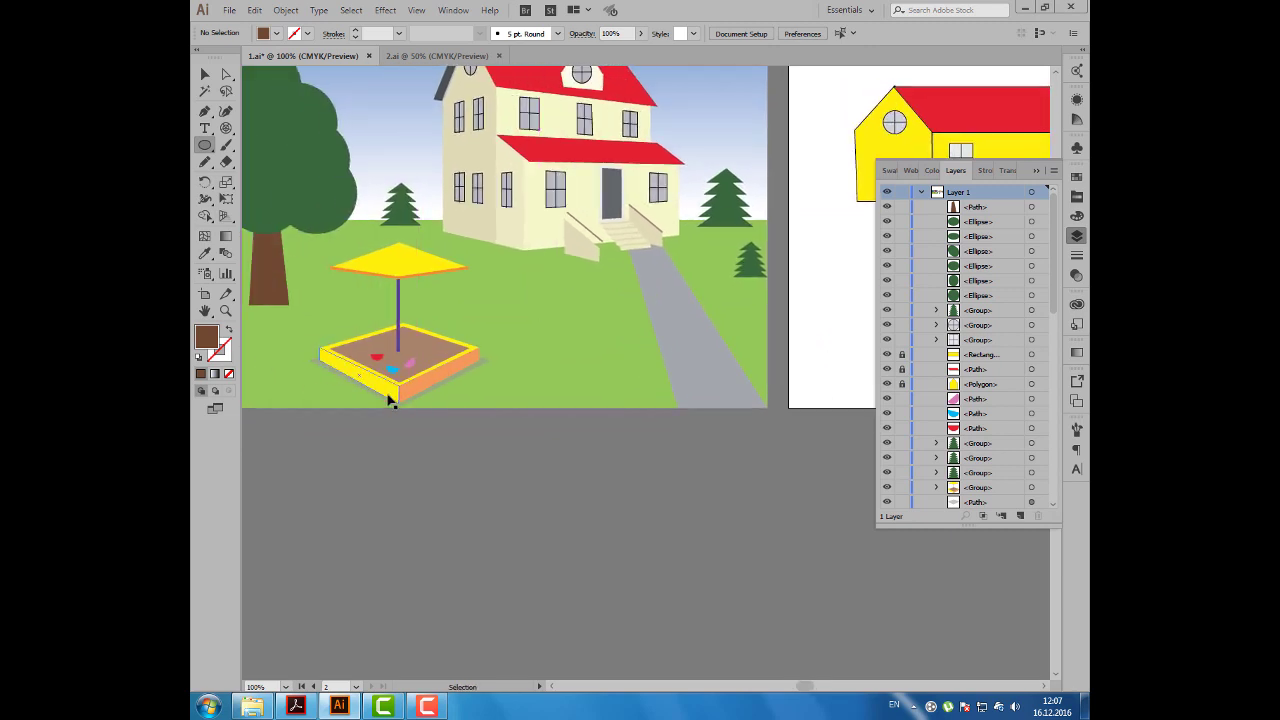
left_click(394, 372, "ctrl")
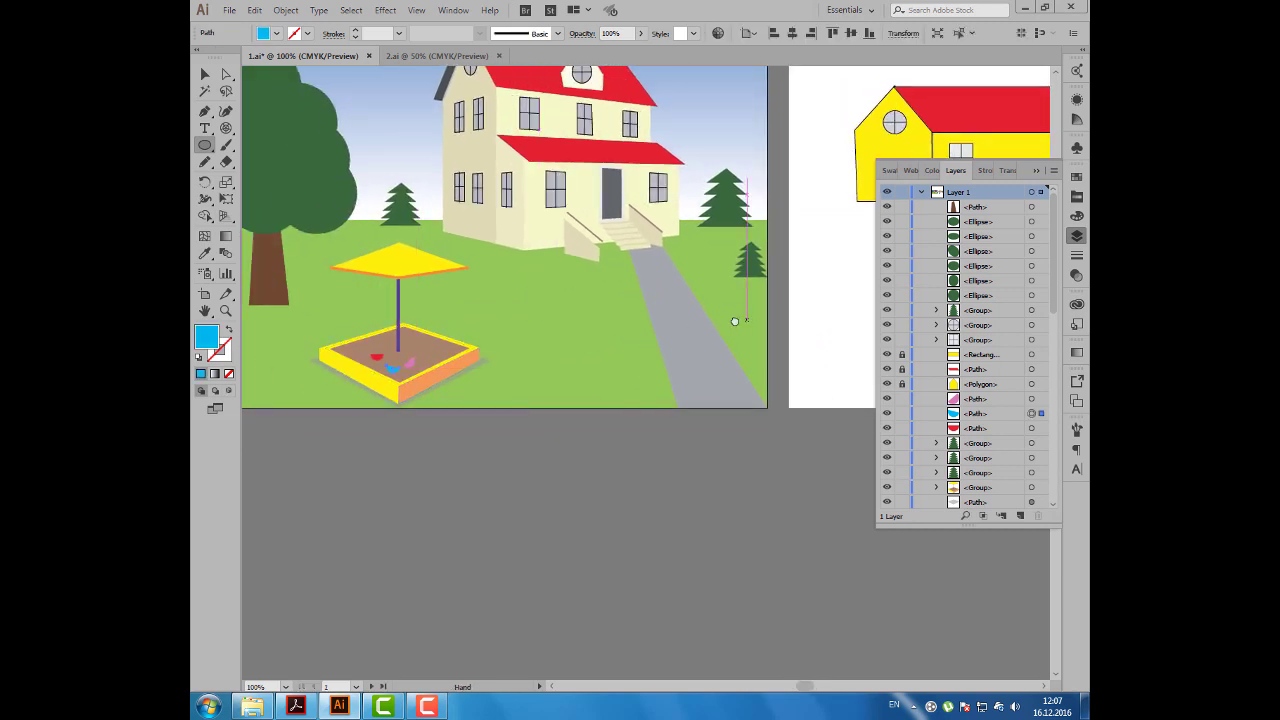
Step: Draw a cyan ellipse right of the pine tree and delete its top anchor to make a half ellipse
left_click_drag(735, 321, 551, 306)
left_click_drag(797, 337, 586, 326)
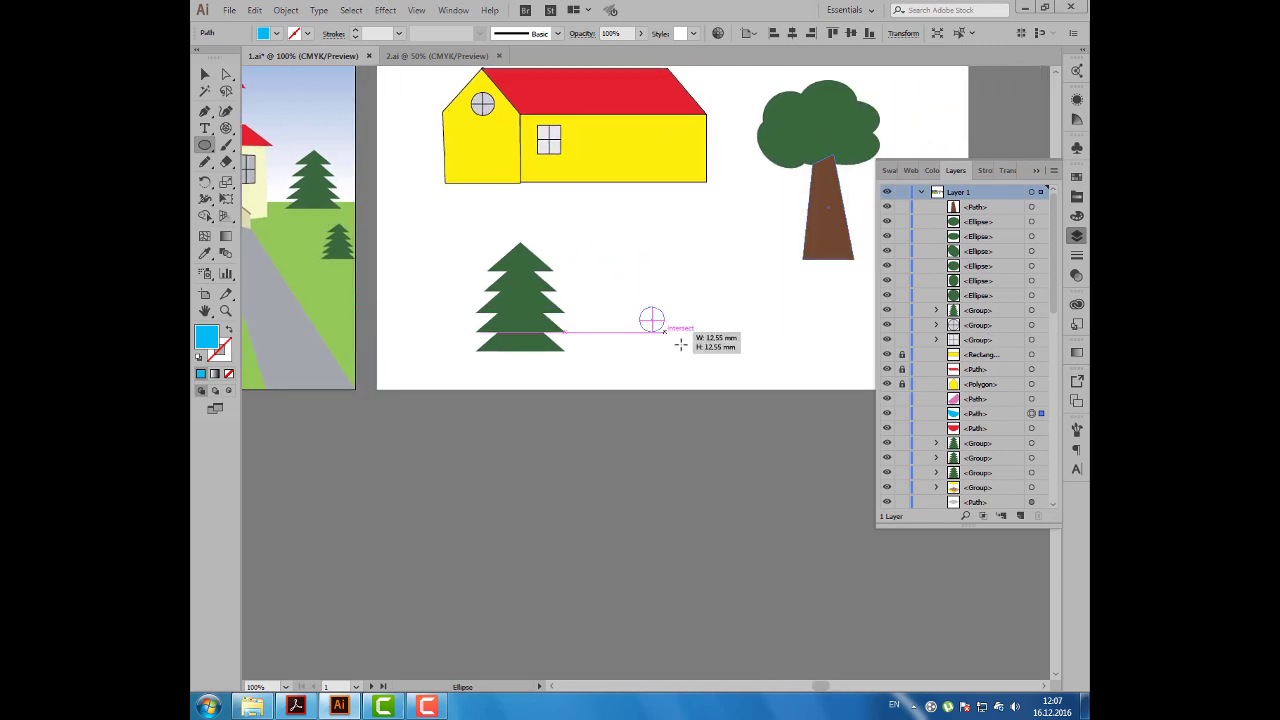
left_click_drag(680, 344, 708, 360)
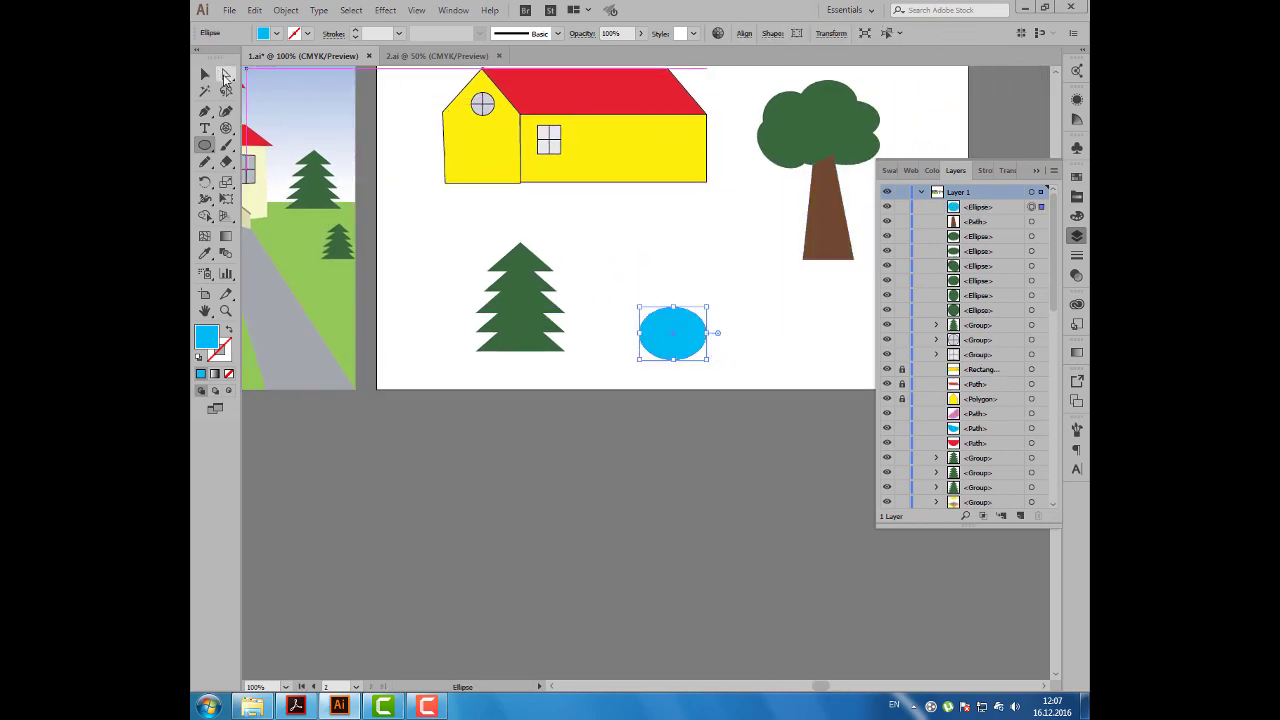
left_click(227, 76)
left_click(671, 309)
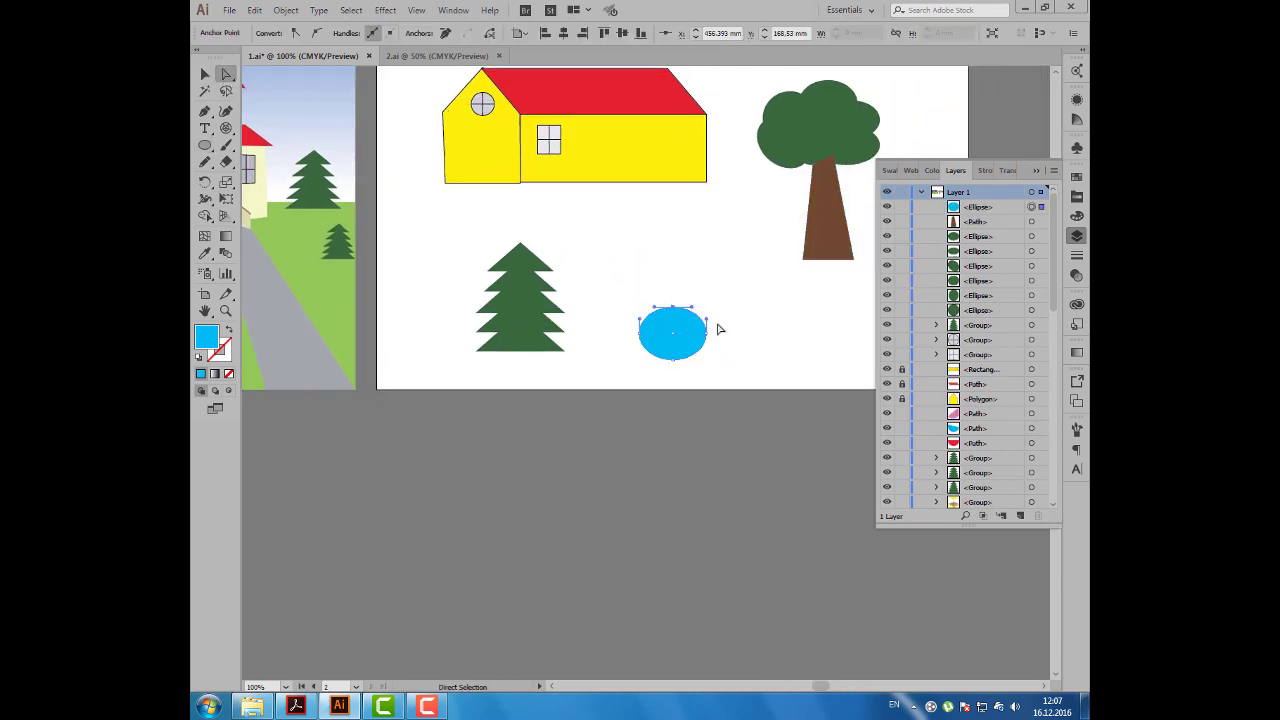
key("Delete")
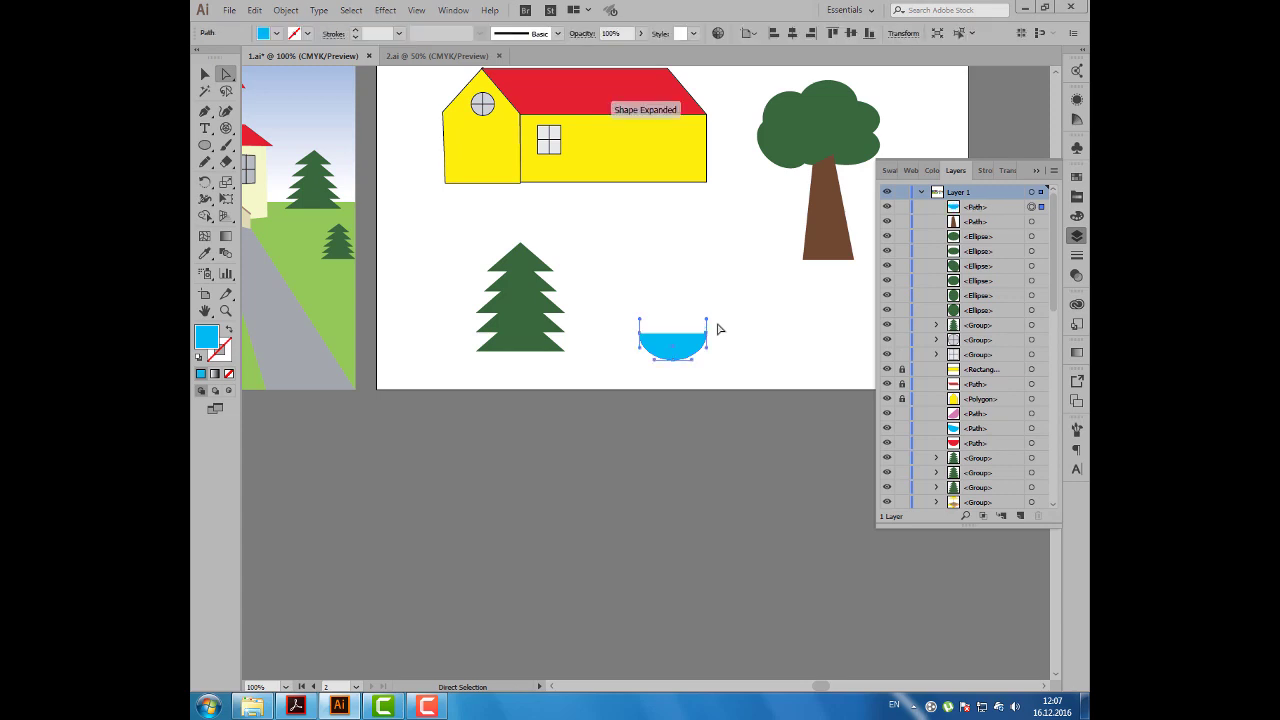
left_click(205, 74)
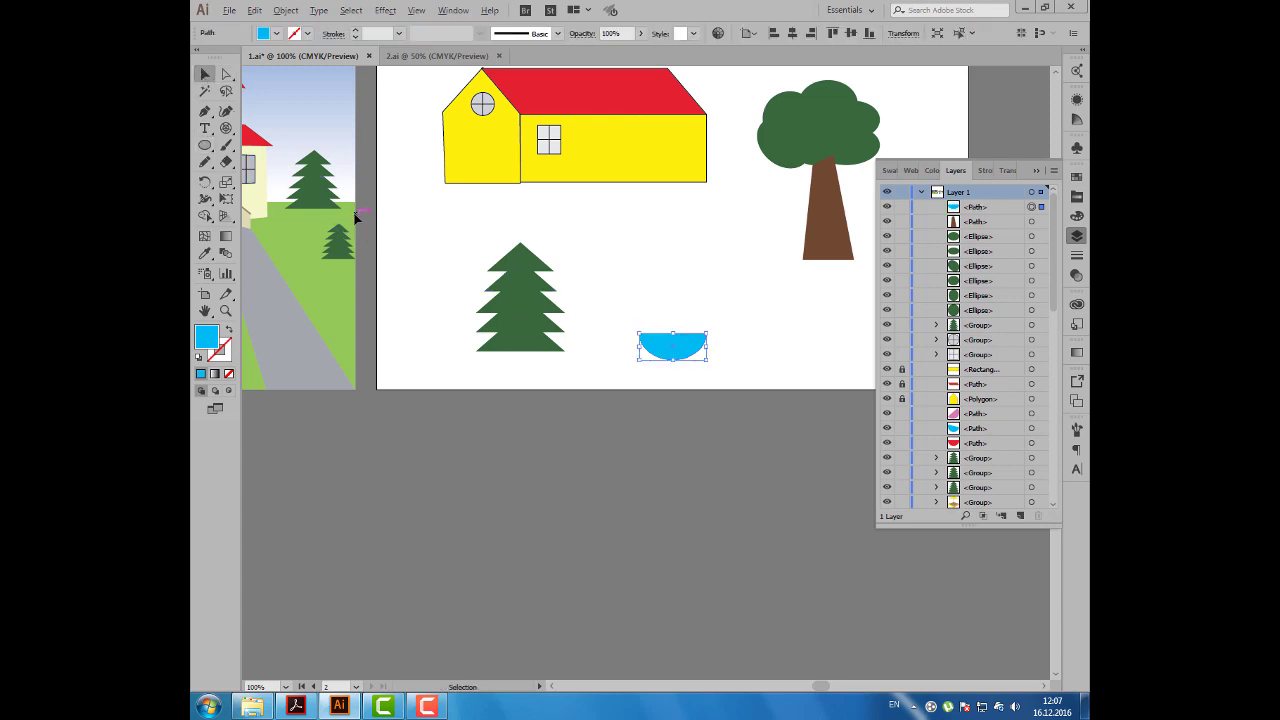
Step: Close the Layers panel and recentre the view on both artboards
key("ctrl+minus")
left_click_drag(555, 303, 699, 403)
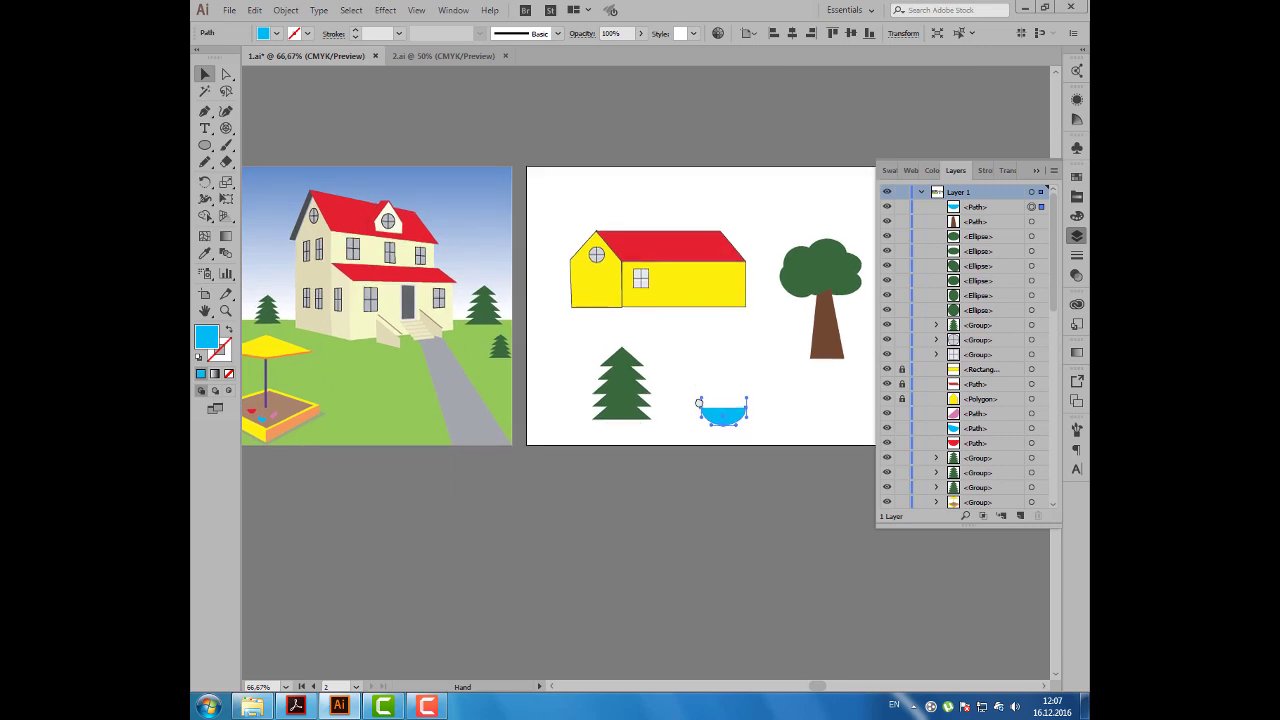
left_click_drag(562, 346, 602, 336)
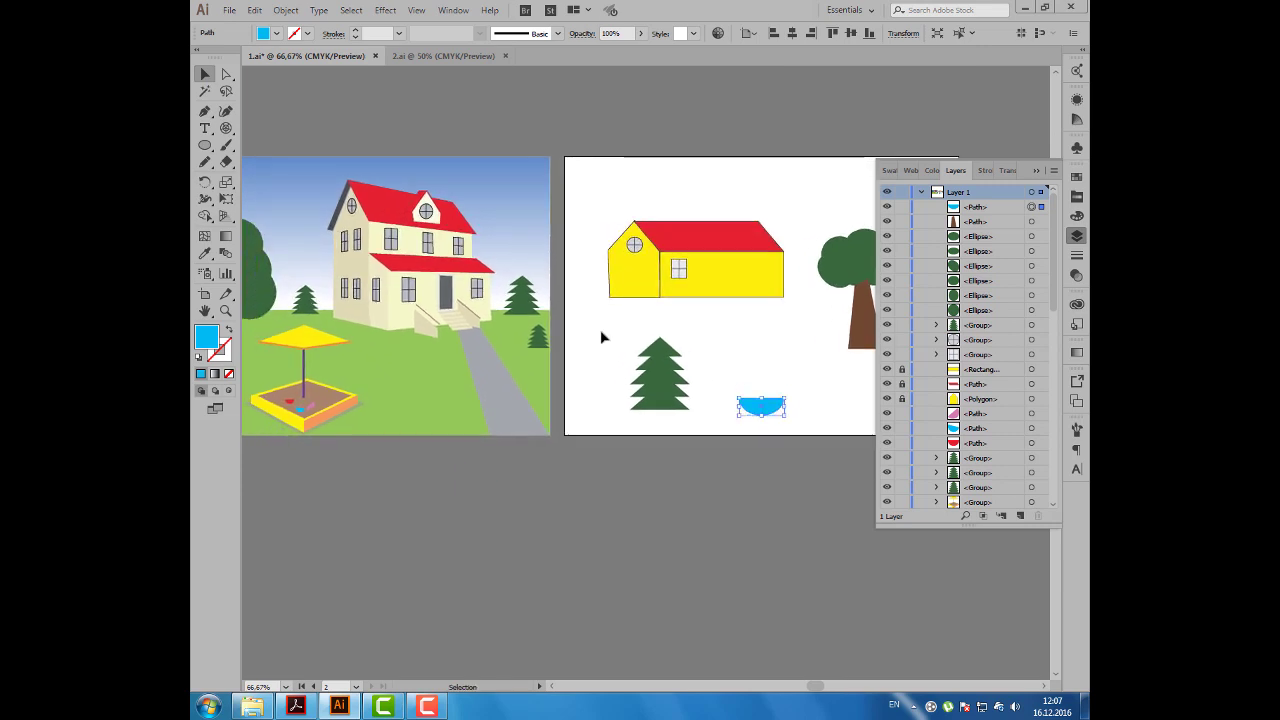
left_click(1037, 172)
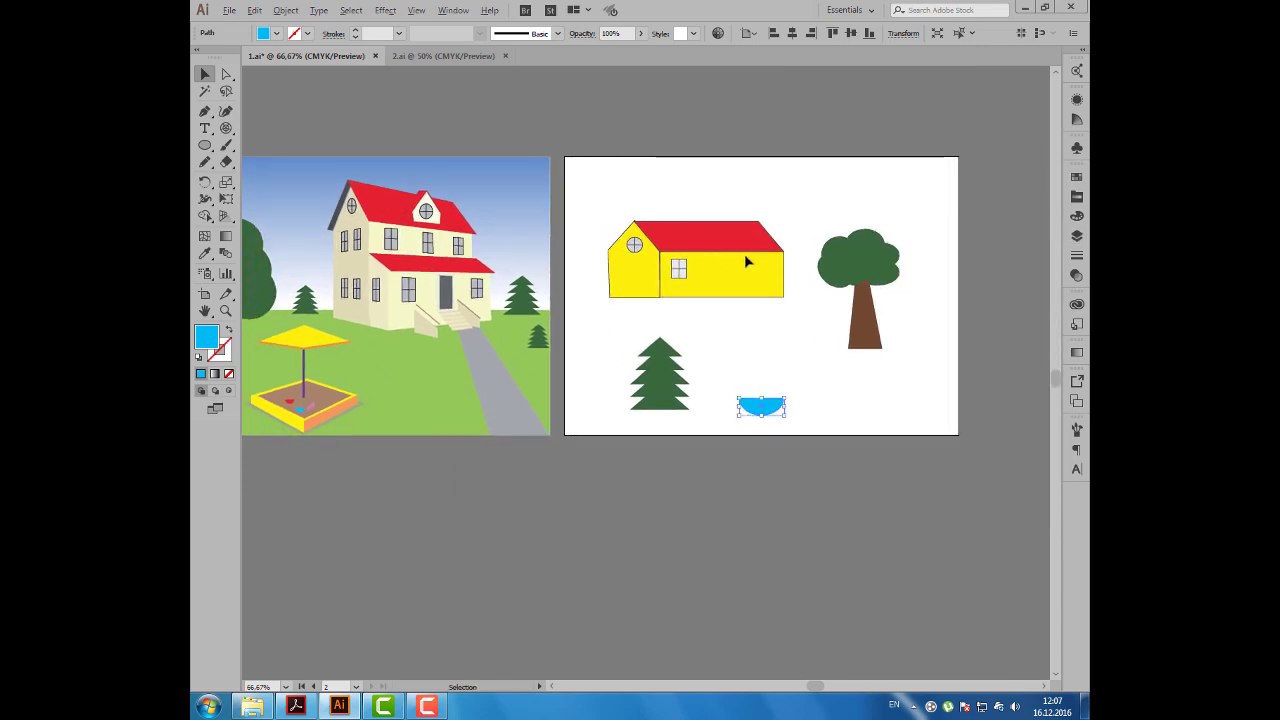
scroll(744, 261, "down", 1)
left_click_drag(527, 284, 578, 335)
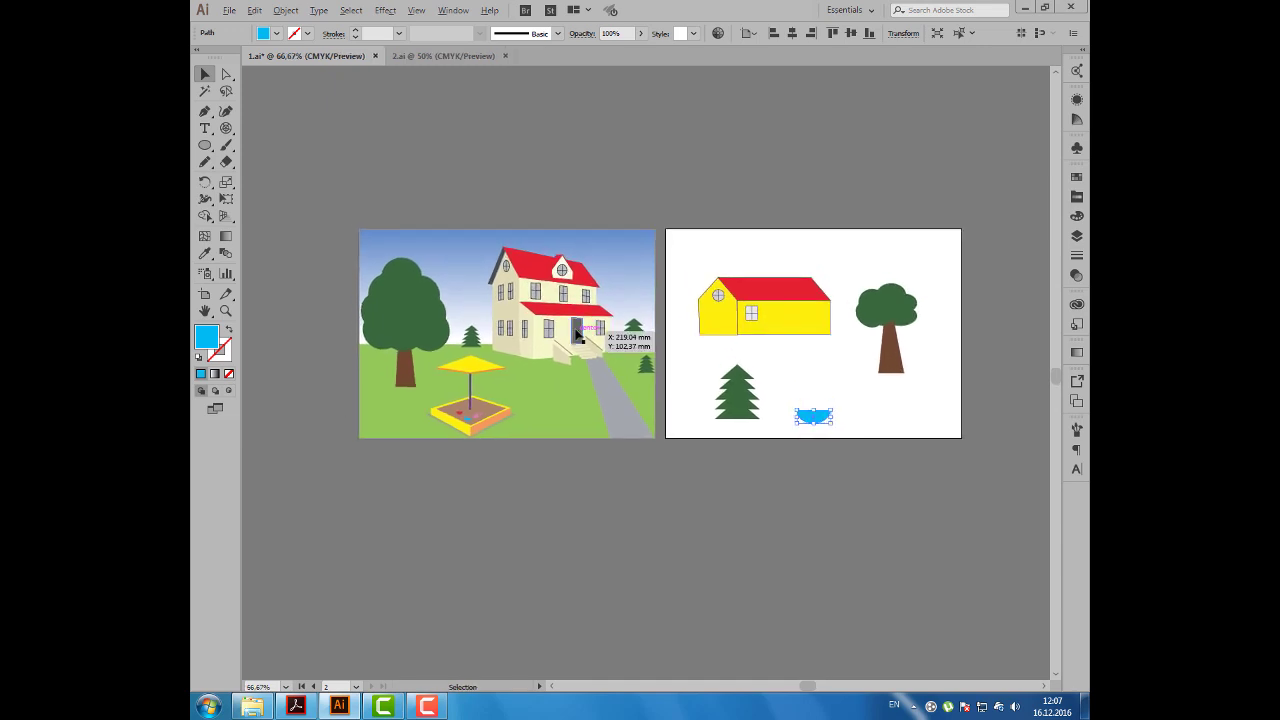
scroll(577, 335, "up", 1)
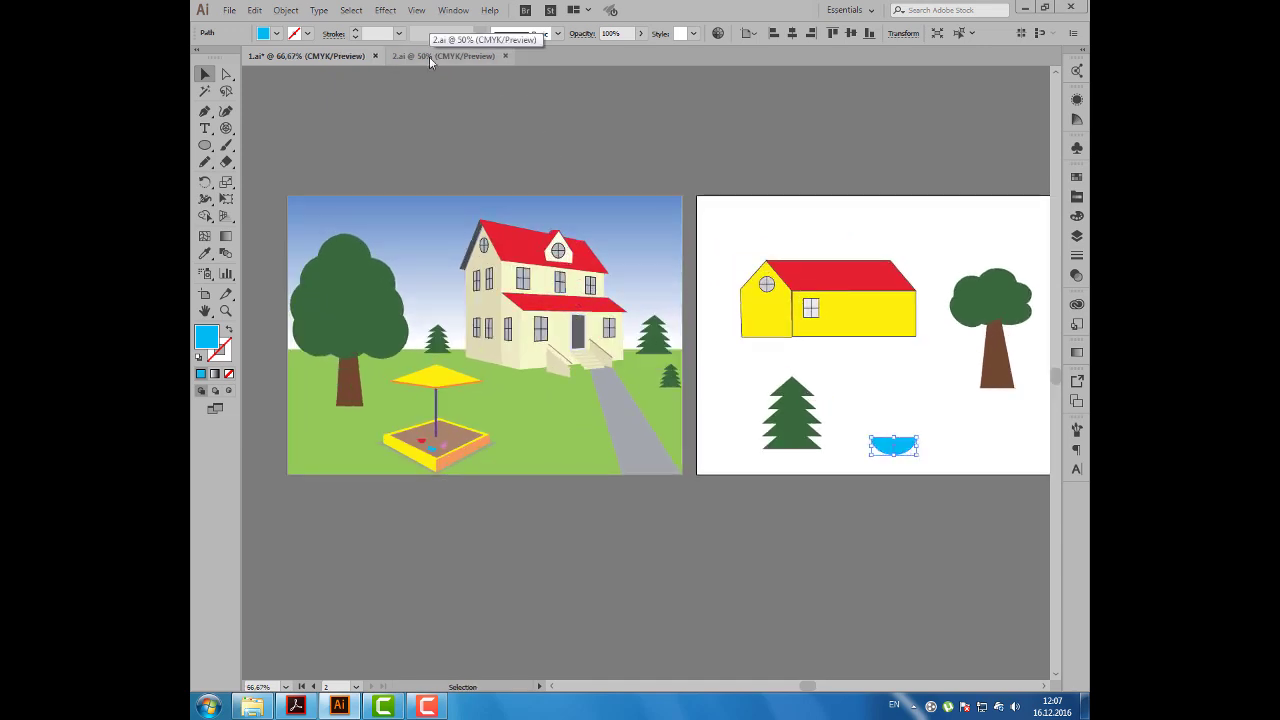
Step: Create a second artboard to the right of the table scene in 2.ai
left_click(429, 56)
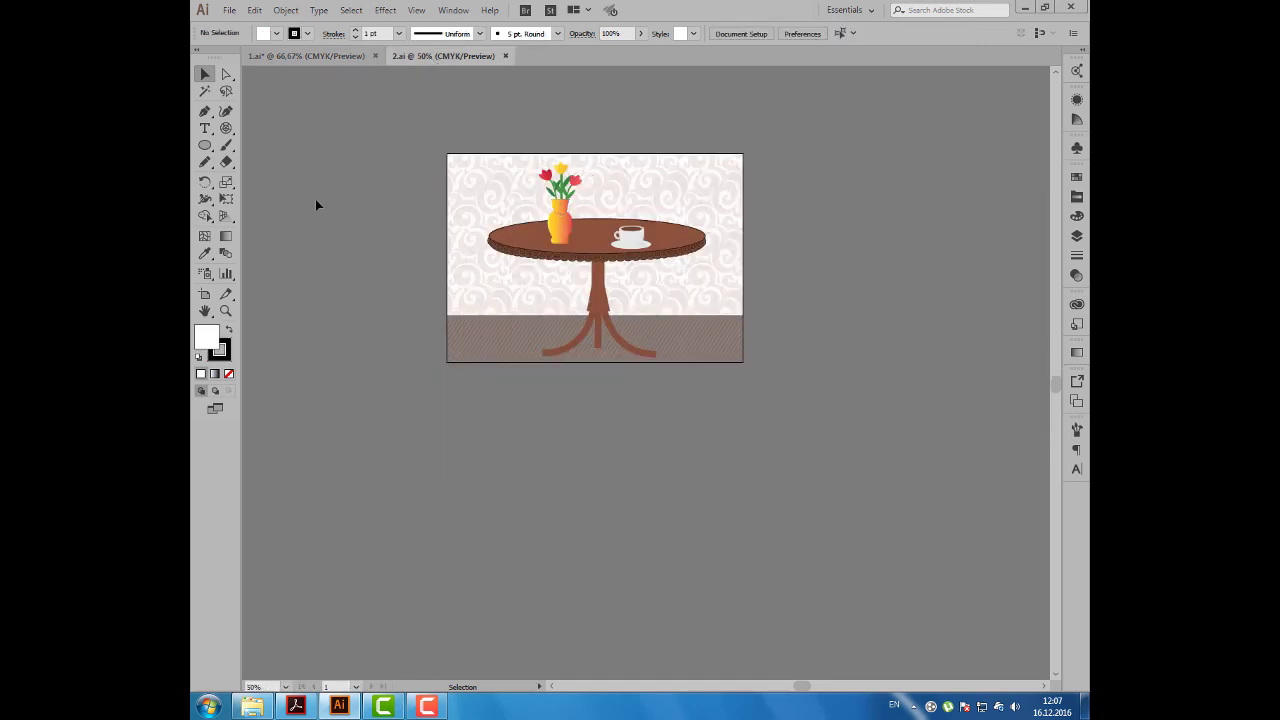
left_click(206, 294)
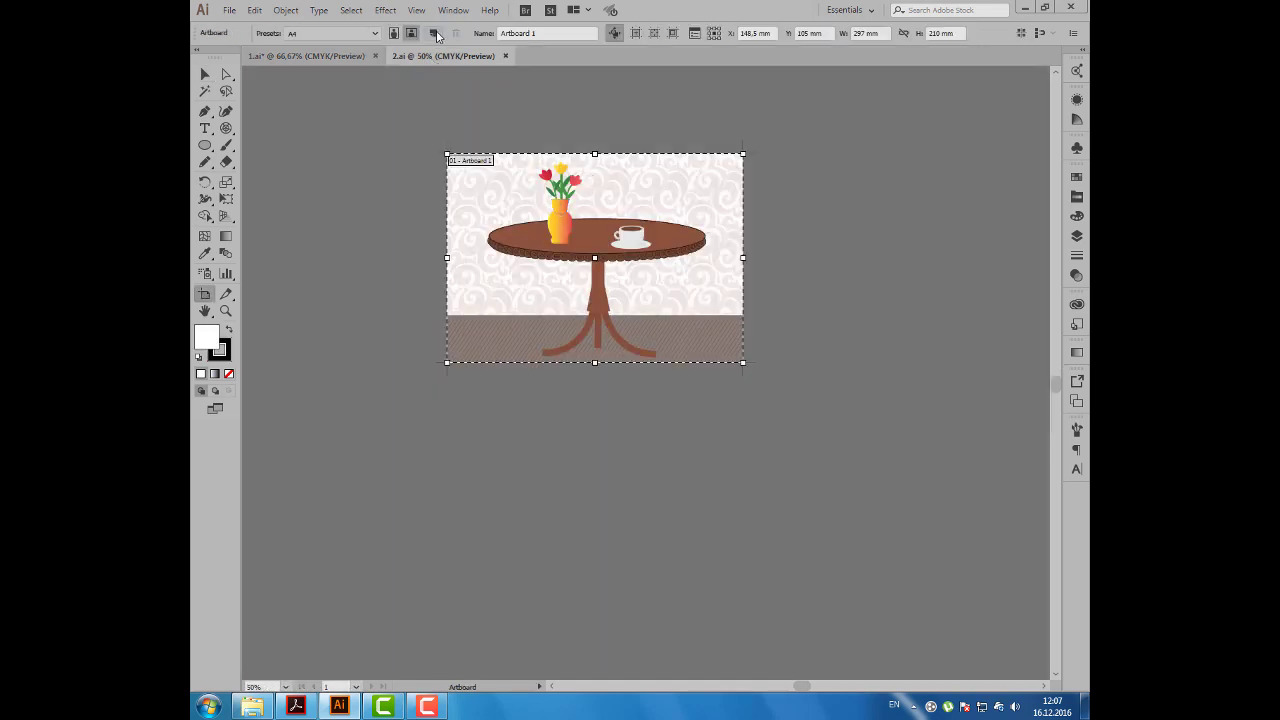
left_click_drag(674, 160, 760, 157)
left_click(207, 76)
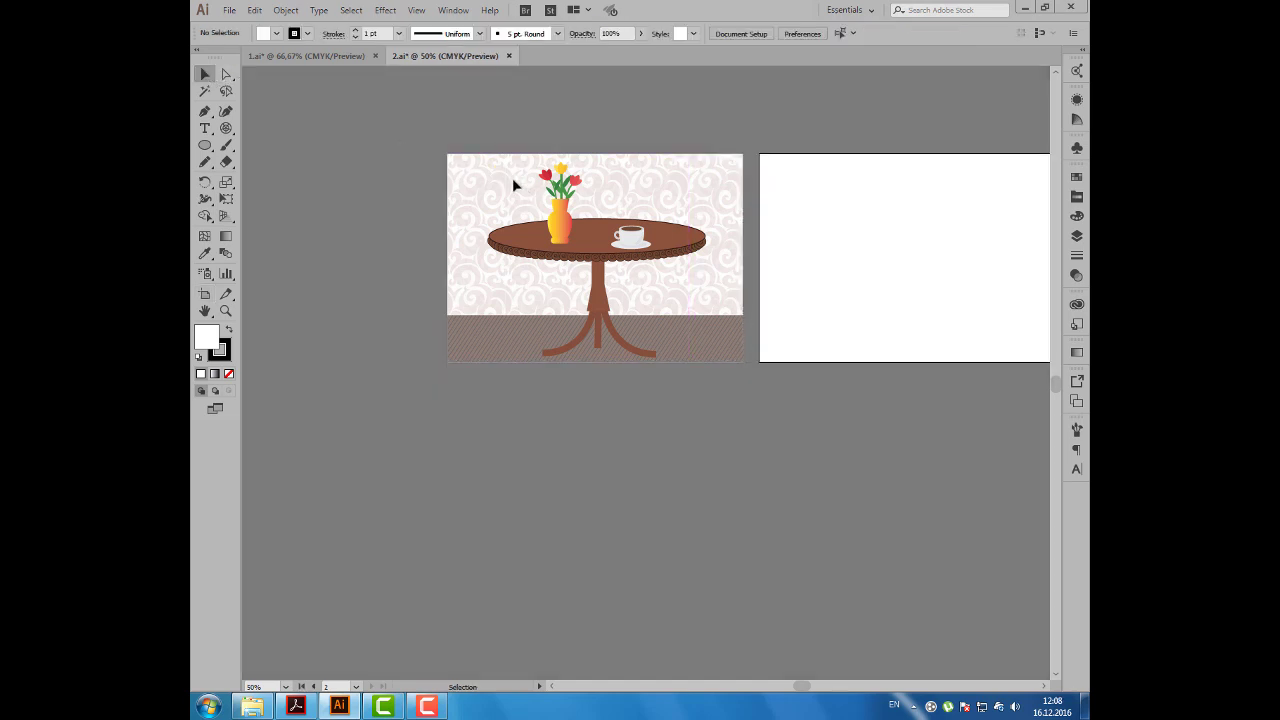
left_click(514, 185)
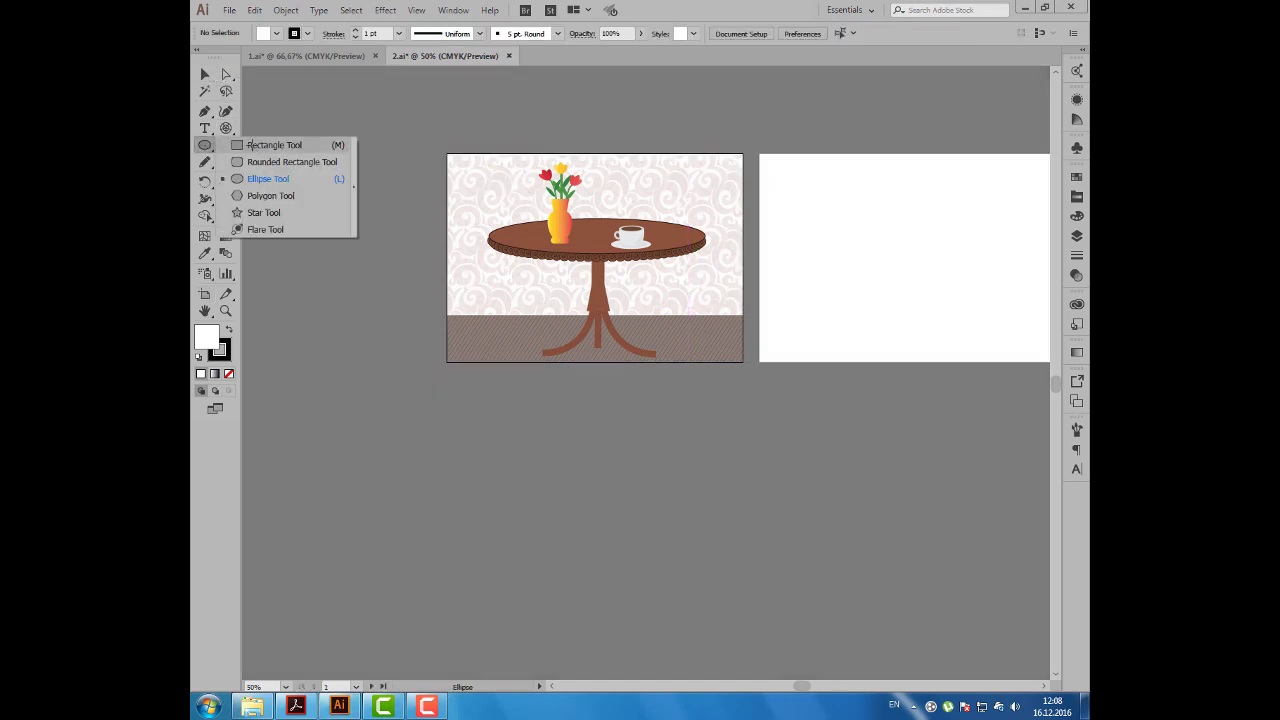
Step: Cover the new artboard's top with a brown swirl-pattern rectangle at 28% opacity
left_click_drag(205, 147, 268, 140)
left_click_drag(833, 267, 711, 267)
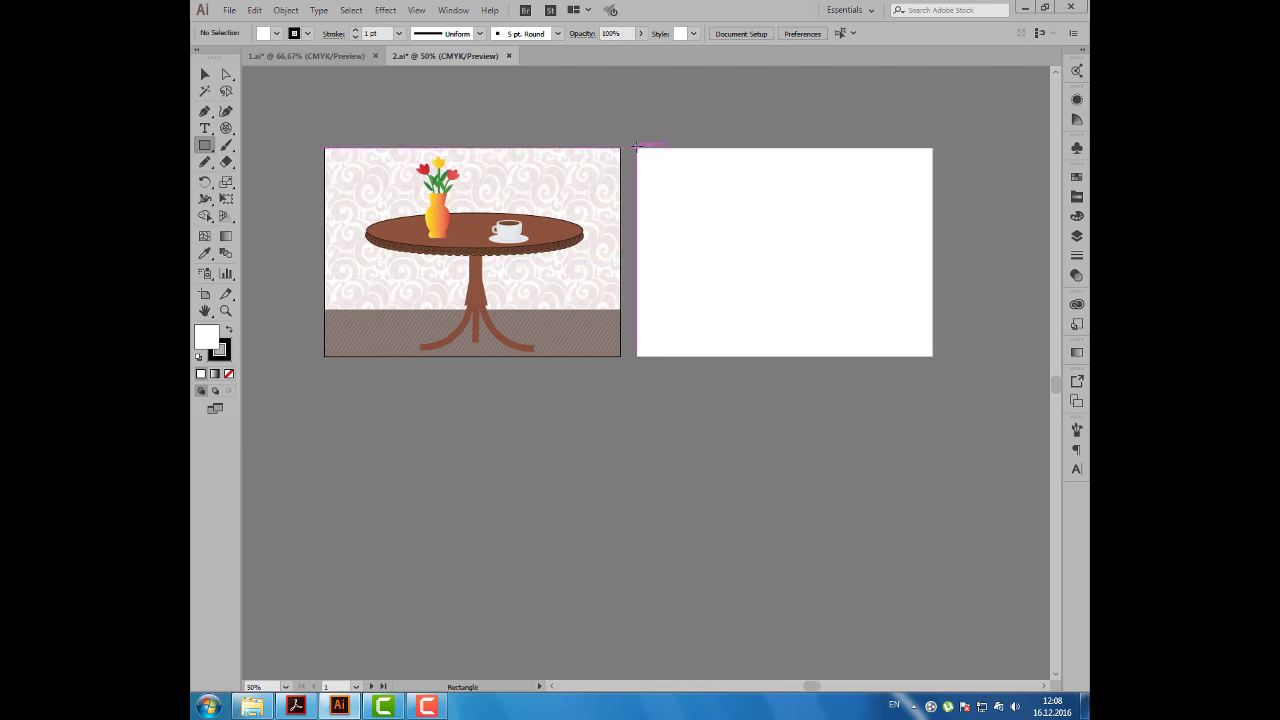
left_click_drag(637, 148, 932, 300)
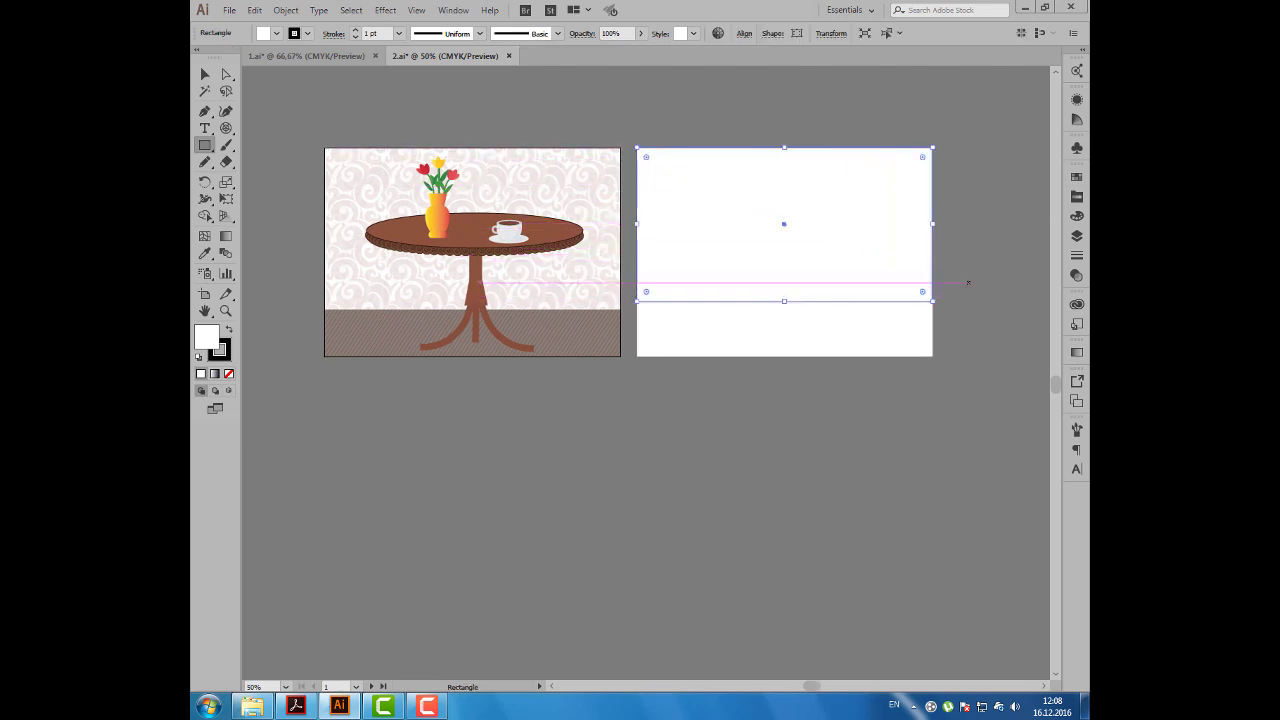
left_click(1077, 178)
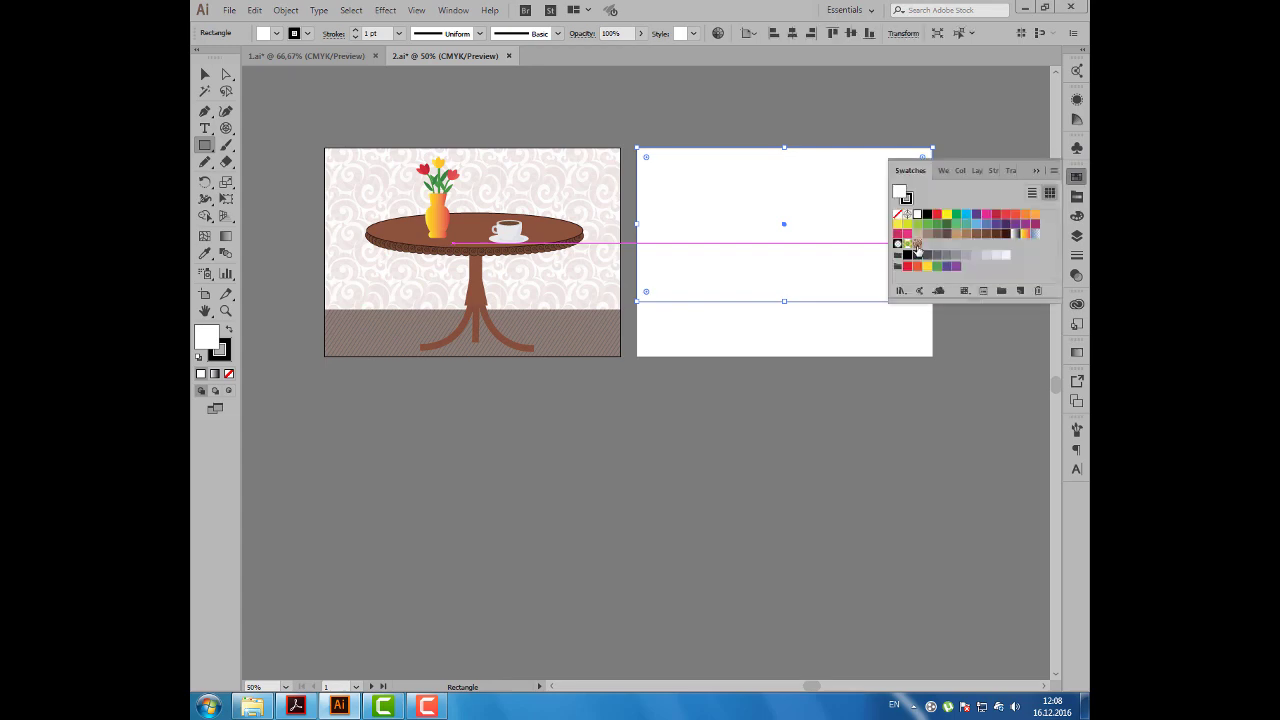
left_click(917, 246)
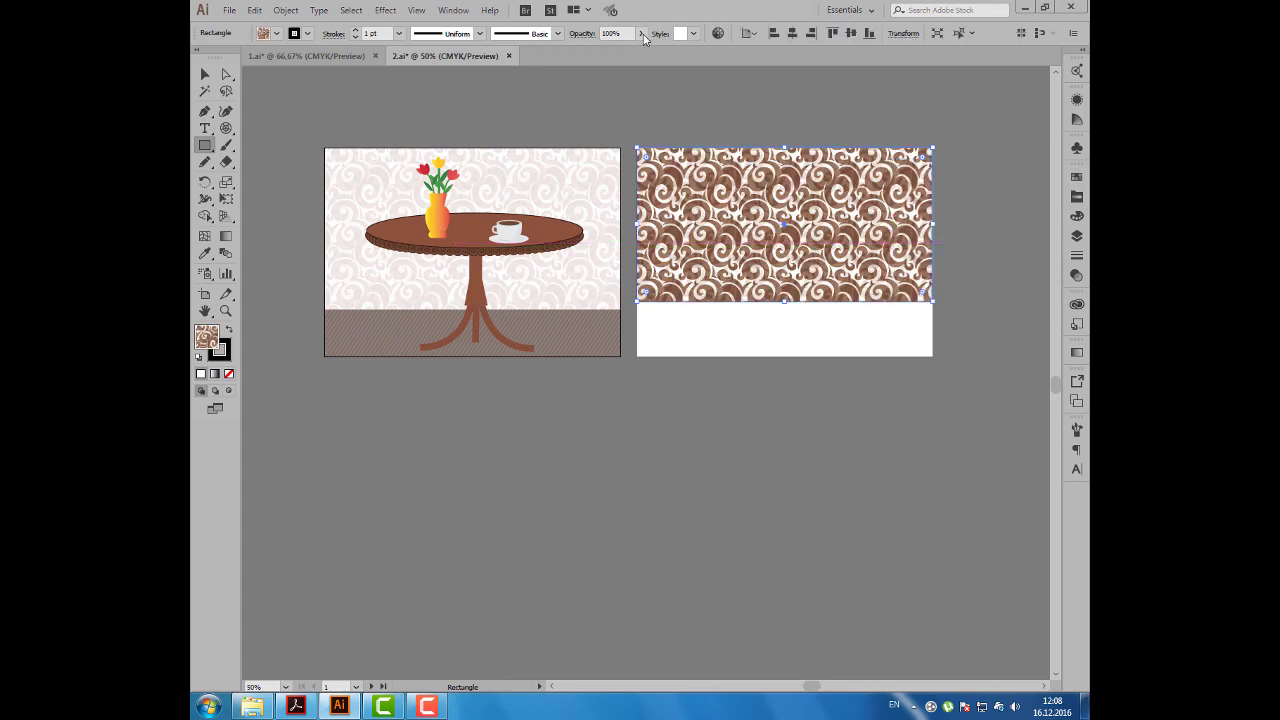
left_click(643, 35)
left_click(602, 52)
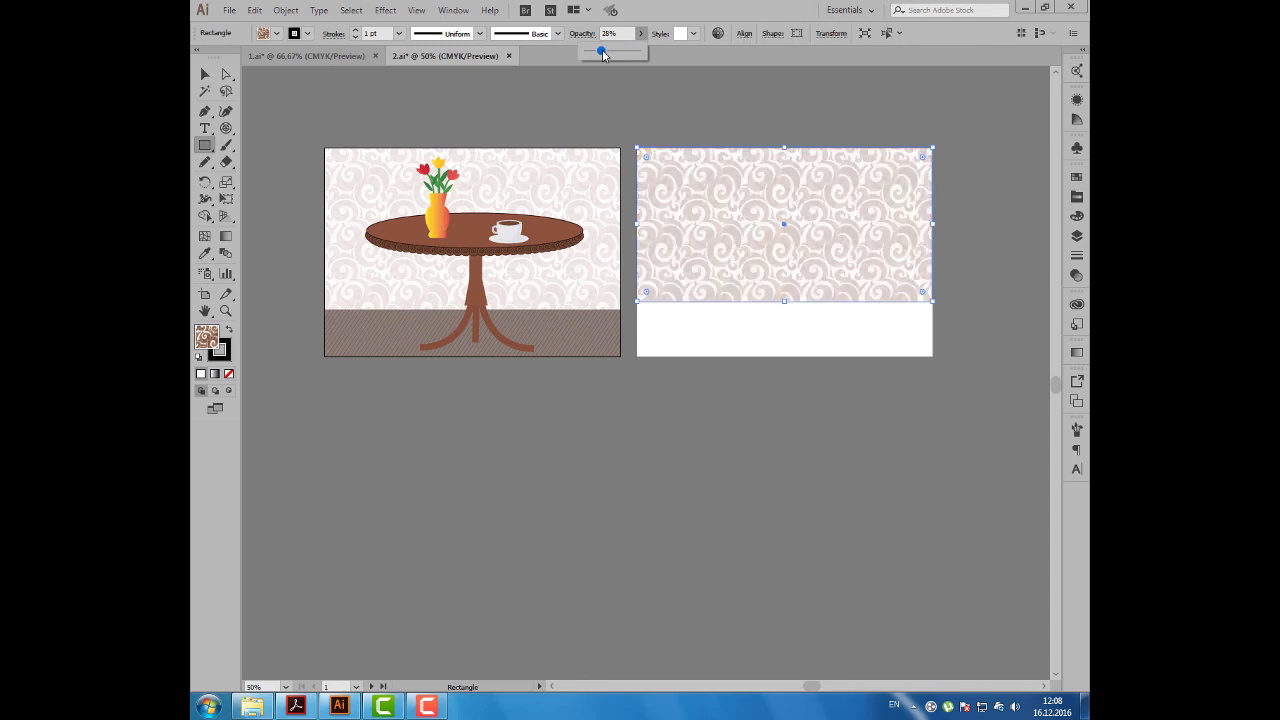
left_click(636, 354)
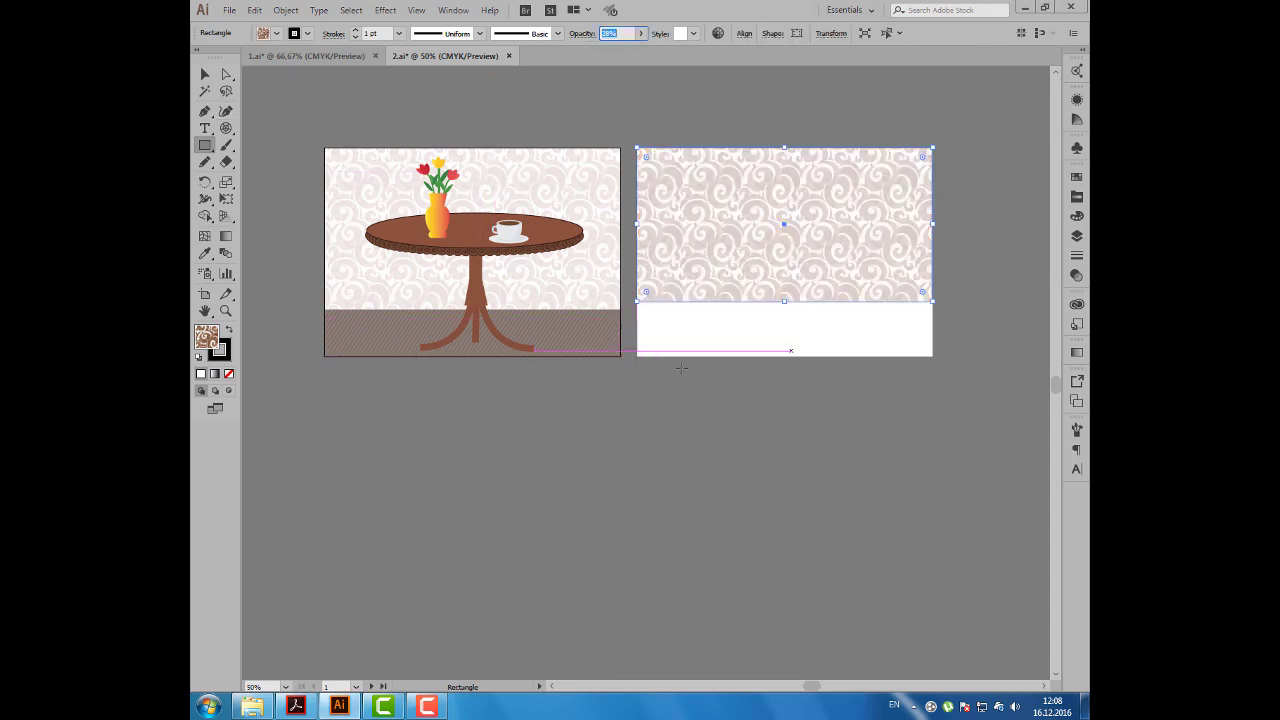
Step: Draw a solid brown floor rectangle across the artboard's bottom
left_click_drag(636, 356, 932, 300)
left_click(278, 33)
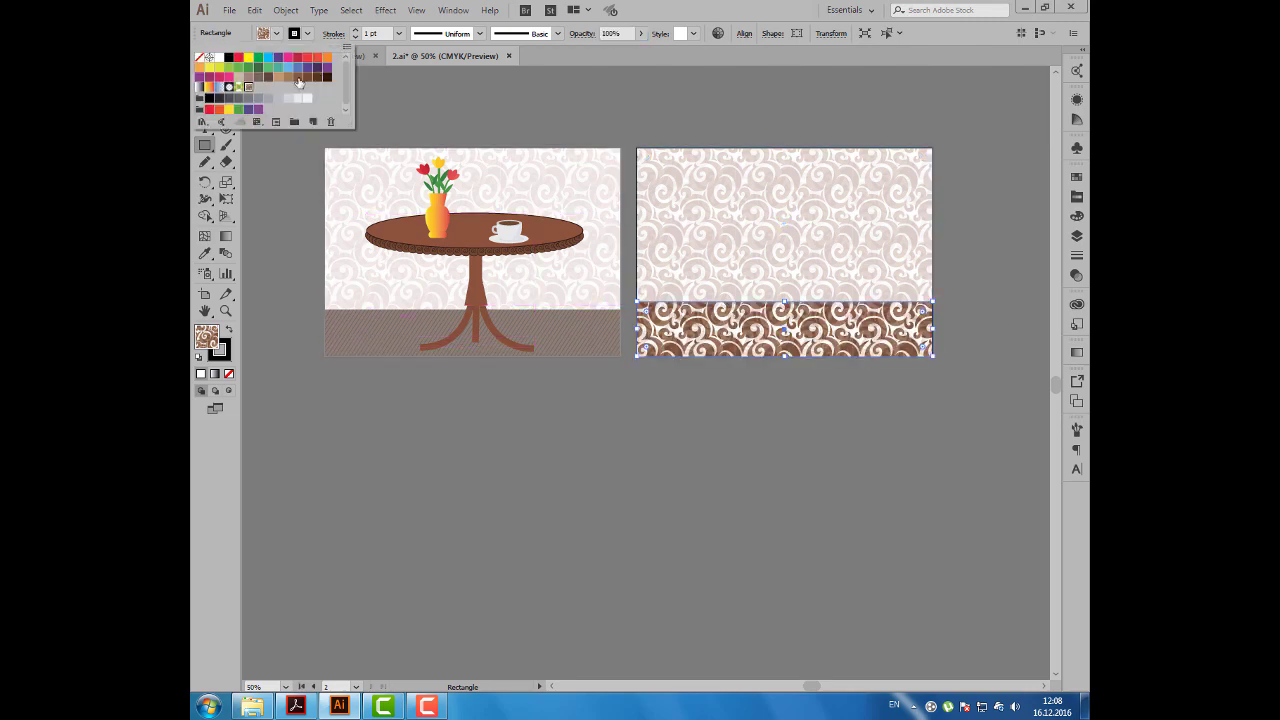
left_click(297, 78)
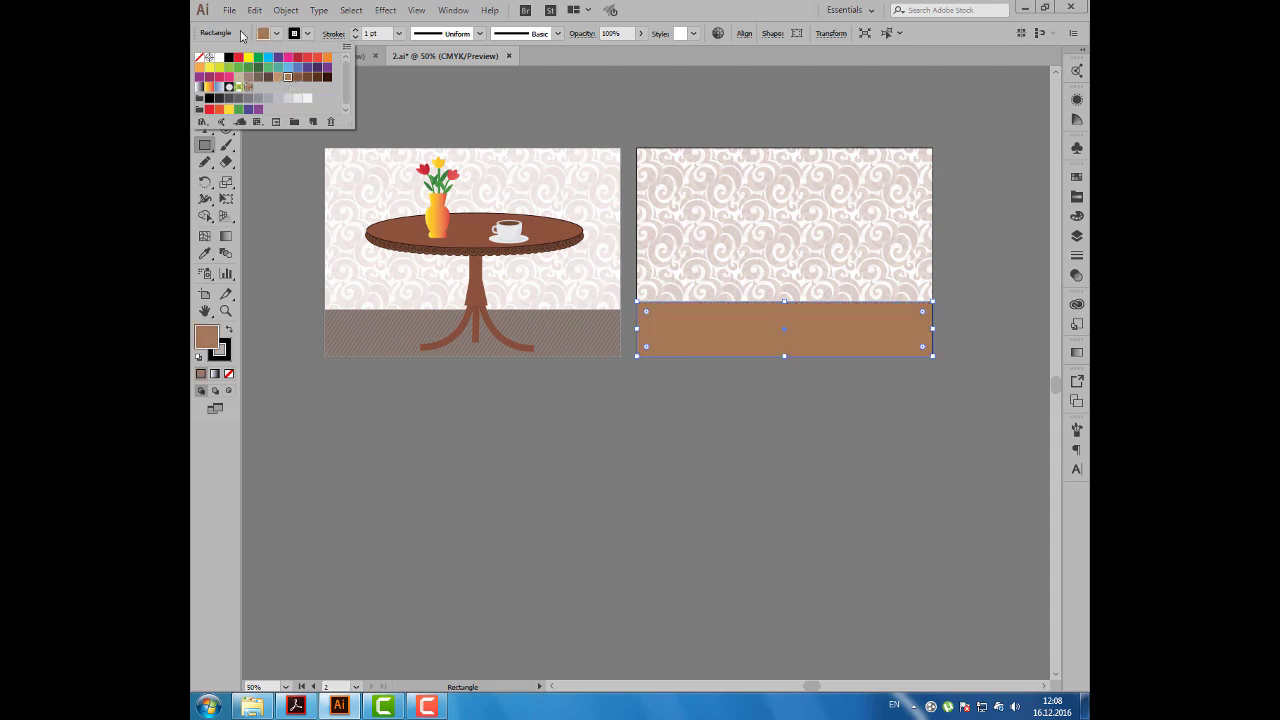
left_click(241, 35)
Step: Draw a slanted line with a brown stroke at the floor's left edge
left_click_drag(226, 128, 270, 128)
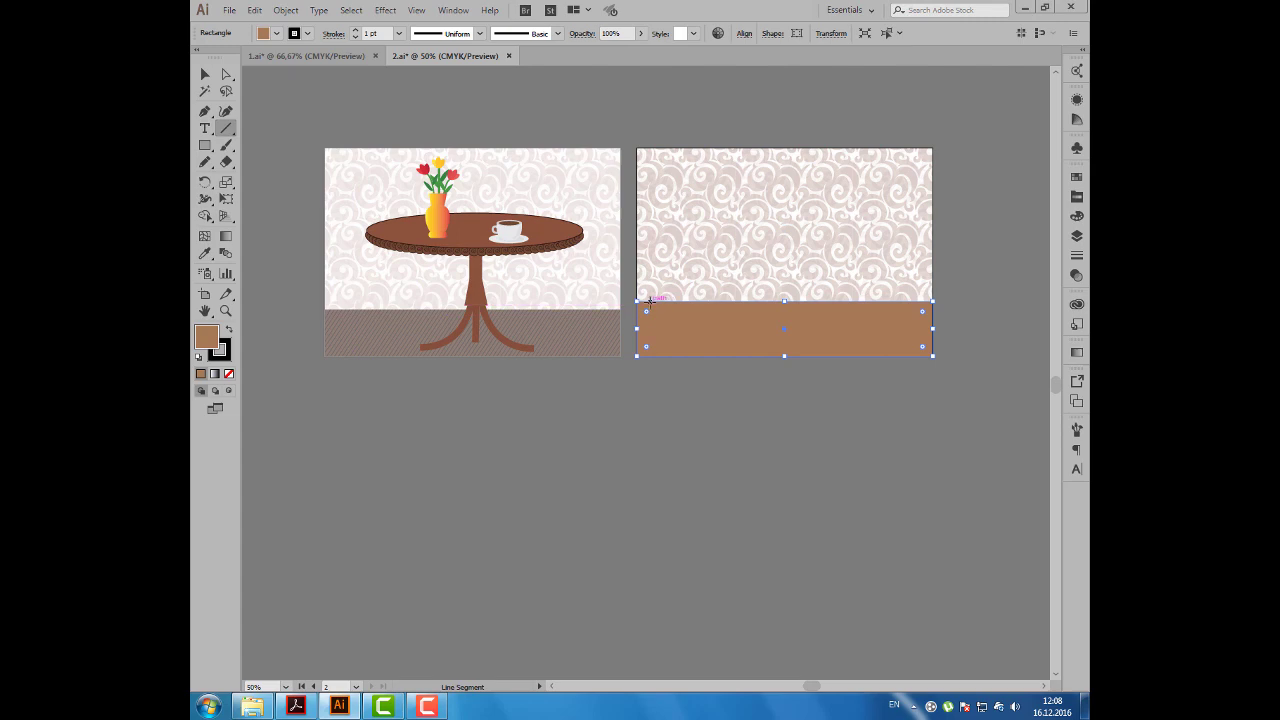
left_click_drag(650, 299, 637, 352)
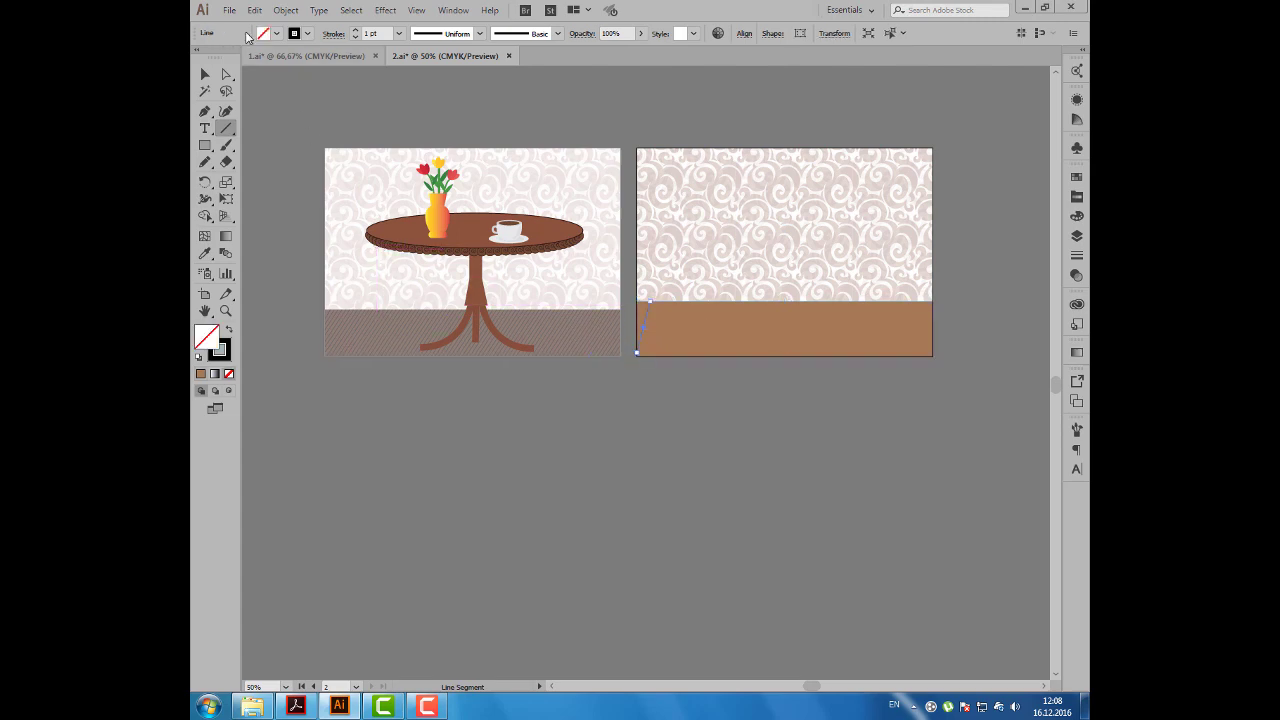
left_click(307, 33)
left_click(311, 83)
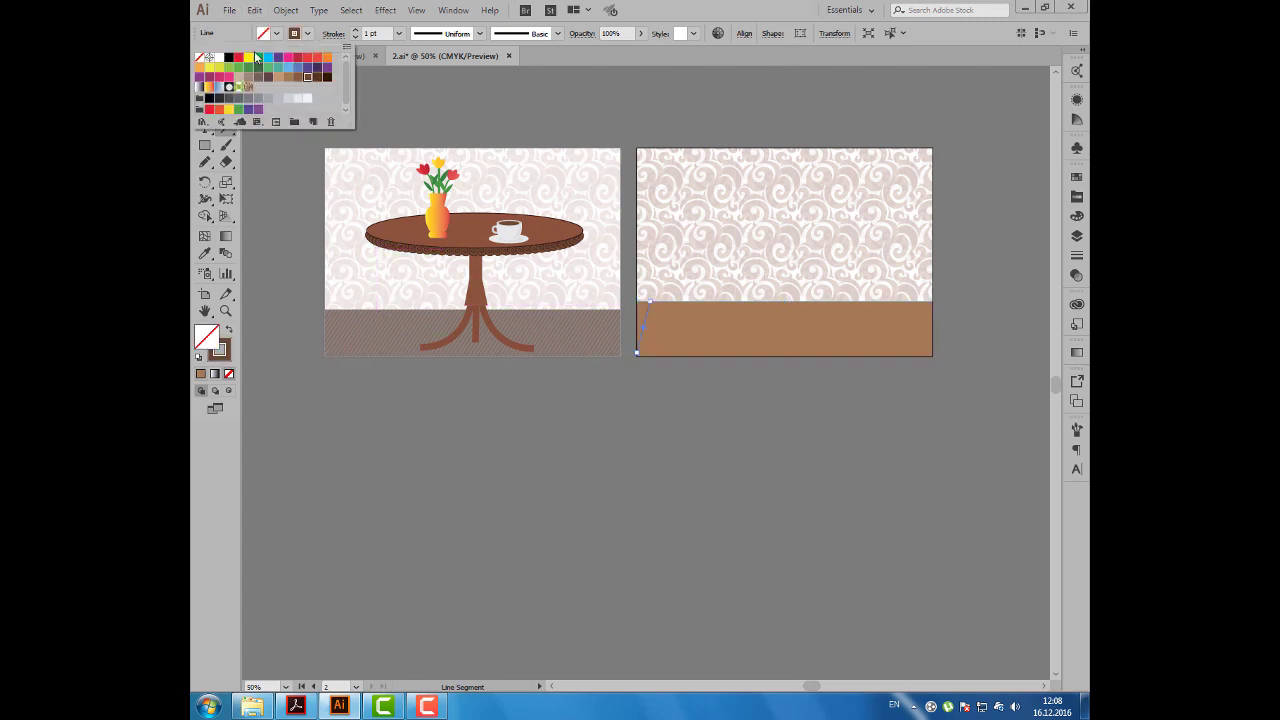
left_click(204, 75)
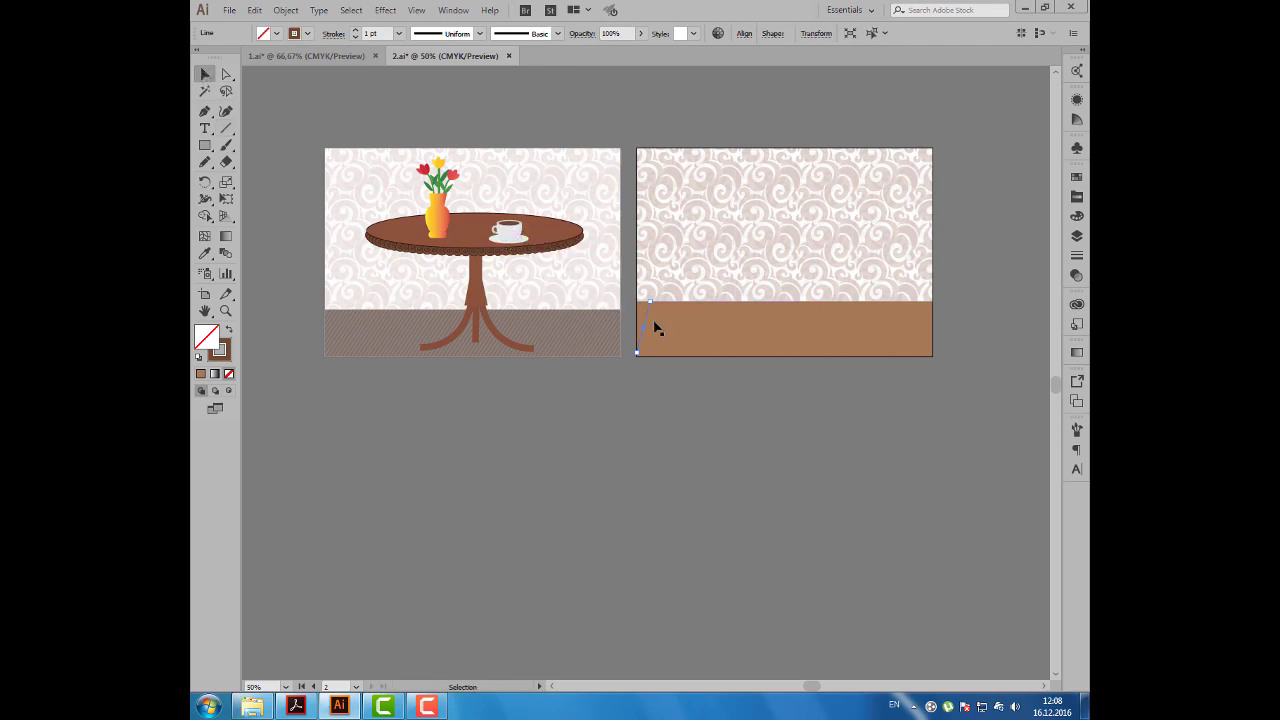
Step: Copy the line slightly right and repeat the copy across the whole floor
left_click_drag(648, 318, 653, 320)
left_click(680, 316)
scroll(680, 314, "up", 1)
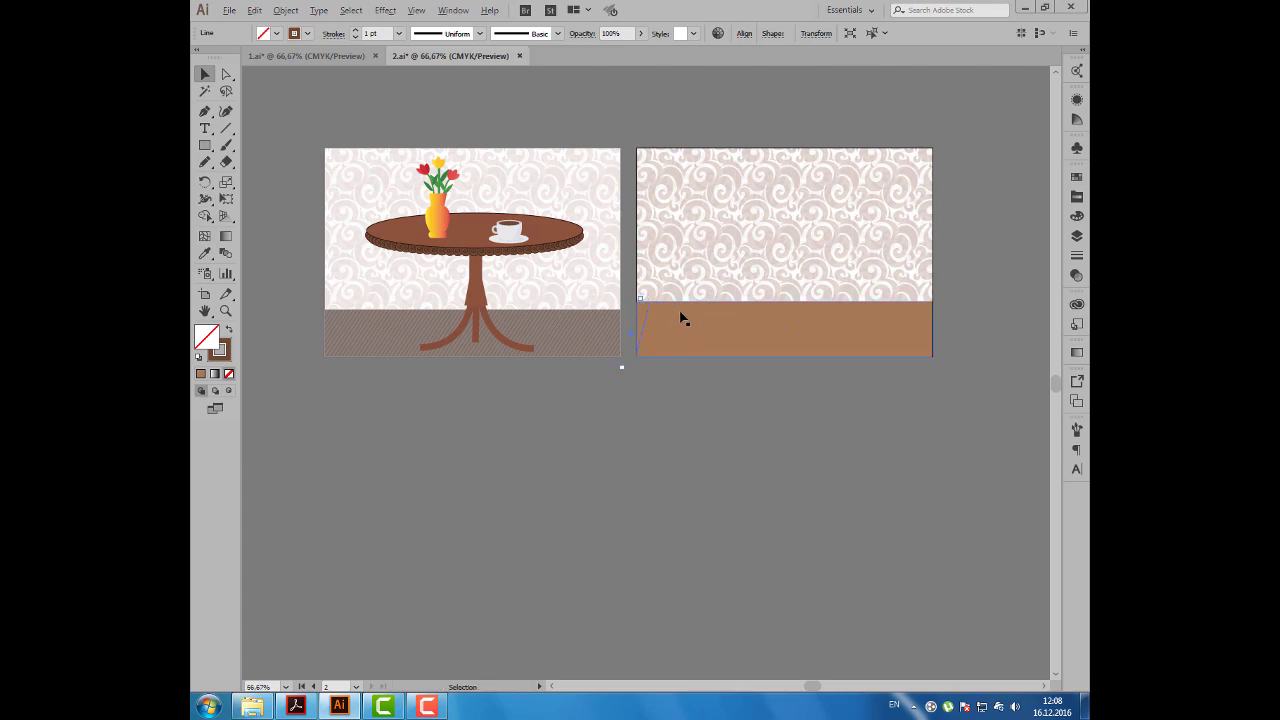
left_click(631, 320)
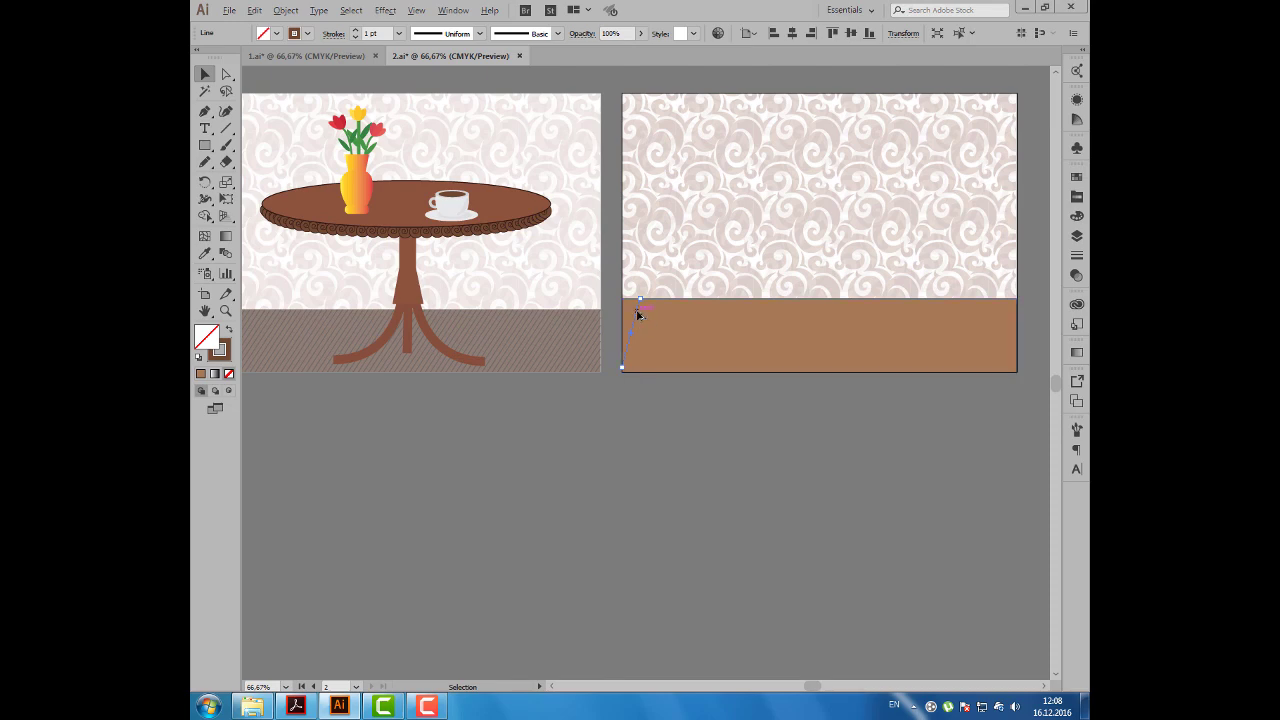
left_click_drag(640, 315, 648, 315)
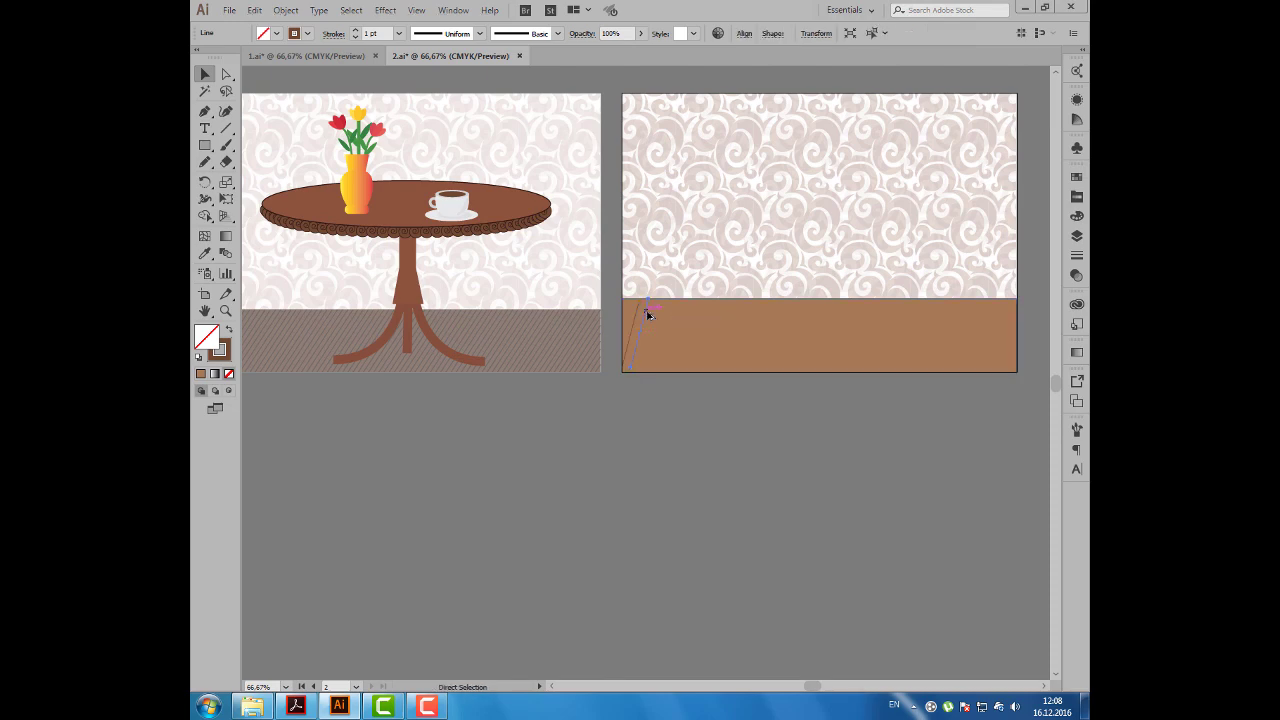
key("ctrl+d")
key("ctrl+d")
key("ctrl+d")
key("ctrl+d")
key("ctrl+d")
key("ctrl+d")
mouse_move(737, 427)
left_mouse_down()
mouse_move(657, 449)
mouse_move(655, 404)
left_mouse_up()
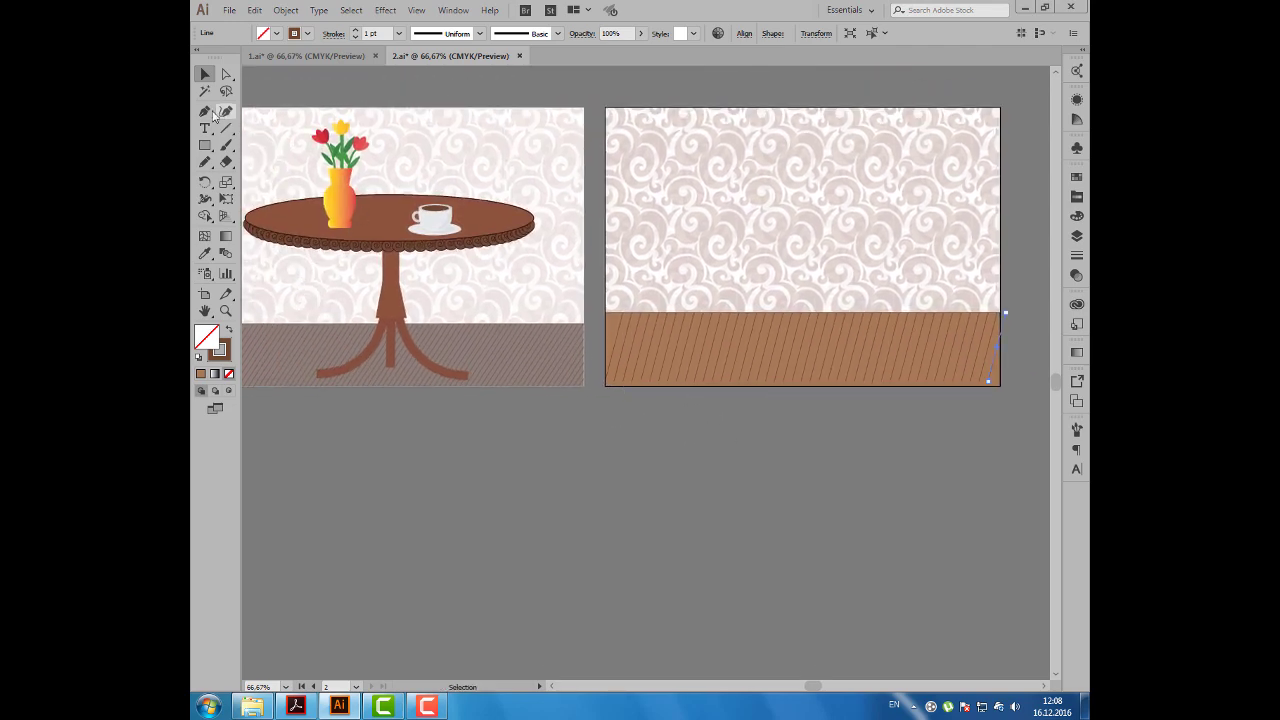
left_click(205, 145)
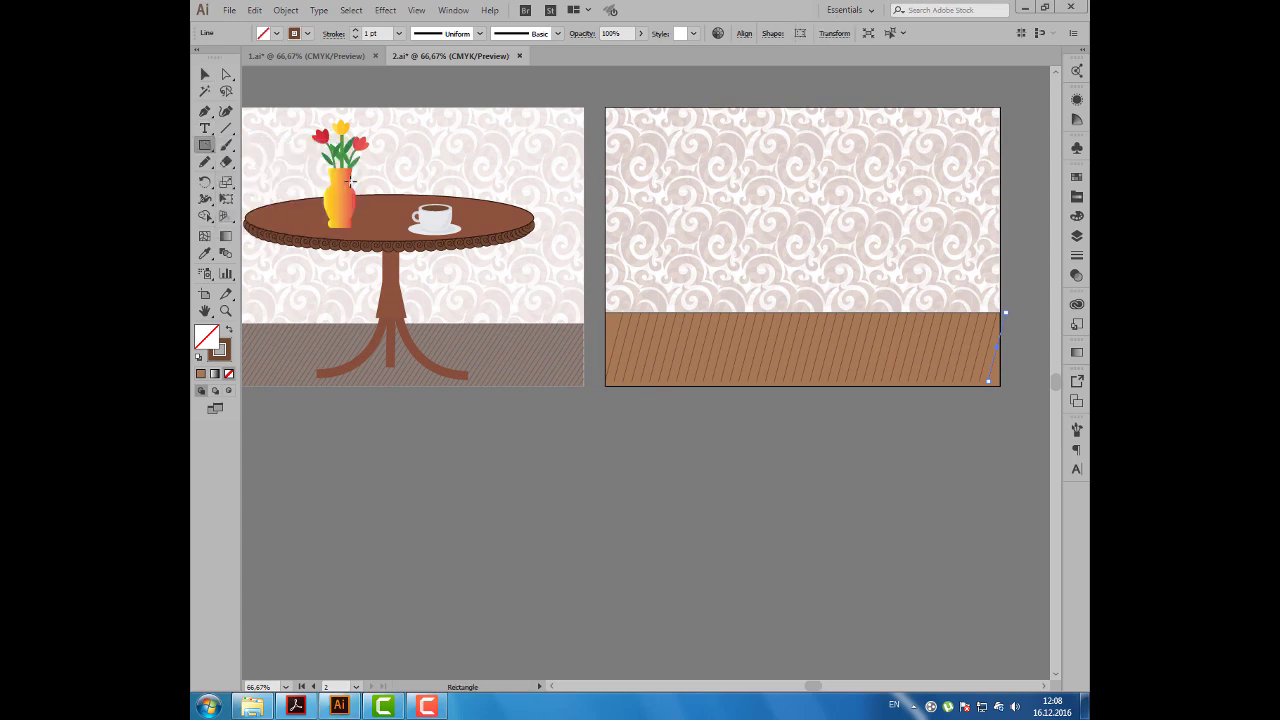
Step: Draw a wide oval tabletop with a solid brown fill
key("l")
left_click_drag(689, 205, 928, 261)
key("shift+x")
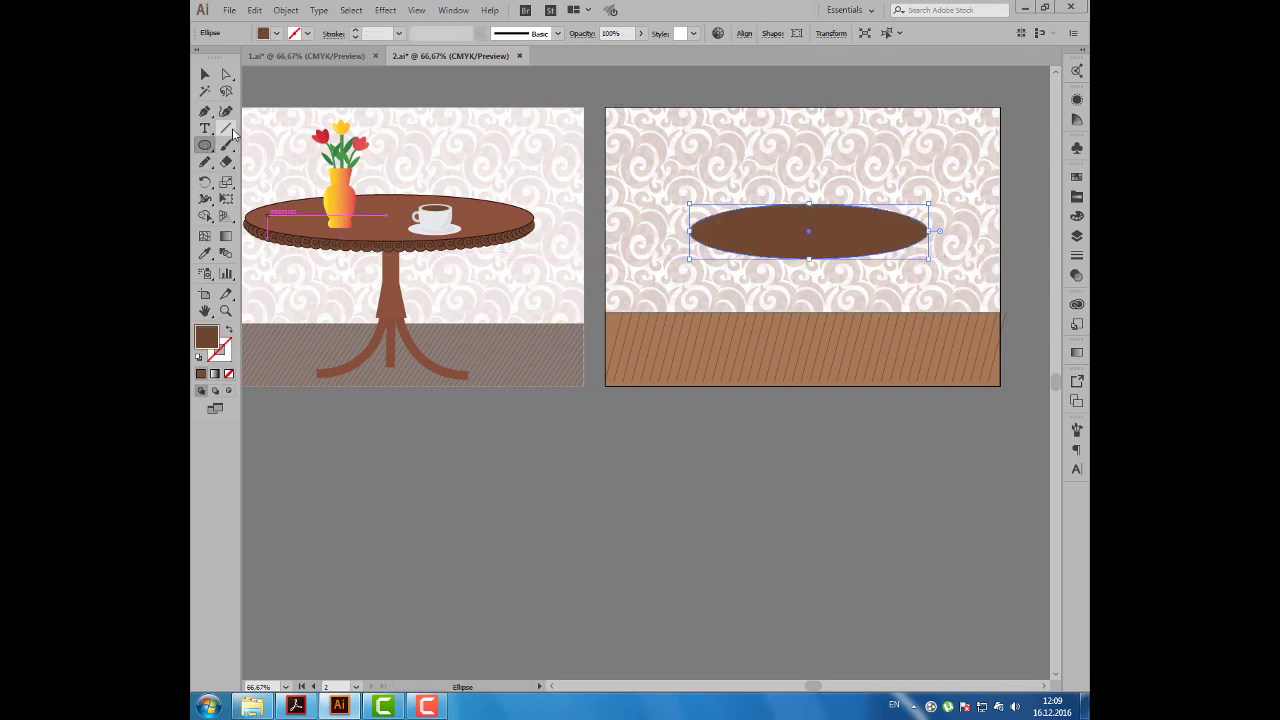
Step: Draw a small spiral at the oval's left end with brown stroke and fill
left_click_drag(228, 129, 270, 162)
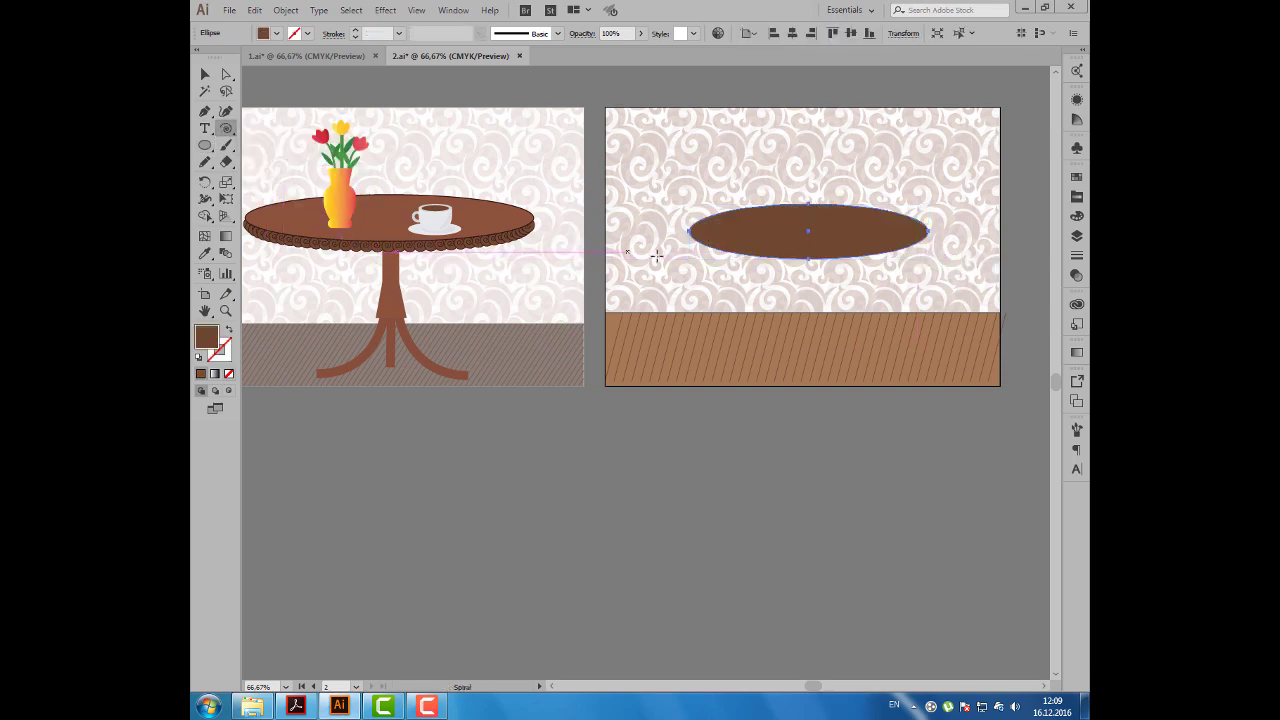
left_click_drag(694, 249, 684, 240)
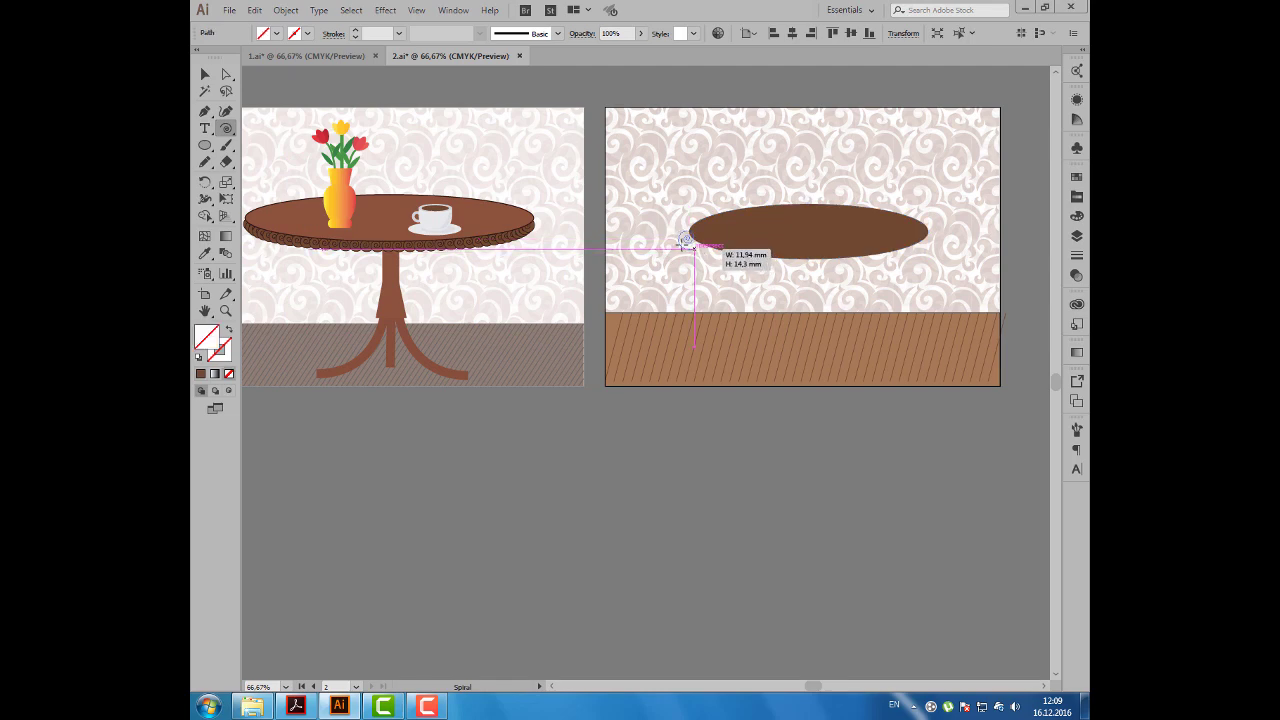
left_click(309, 35)
left_click(313, 82)
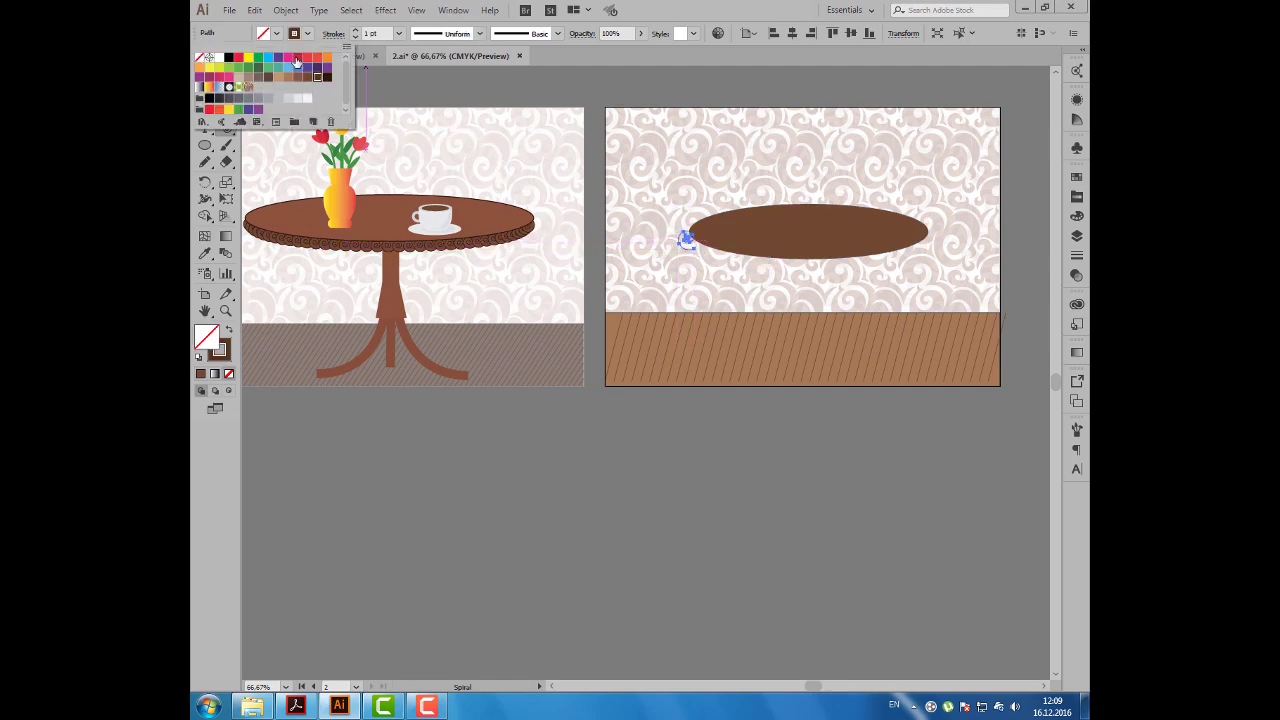
left_click(307, 34)
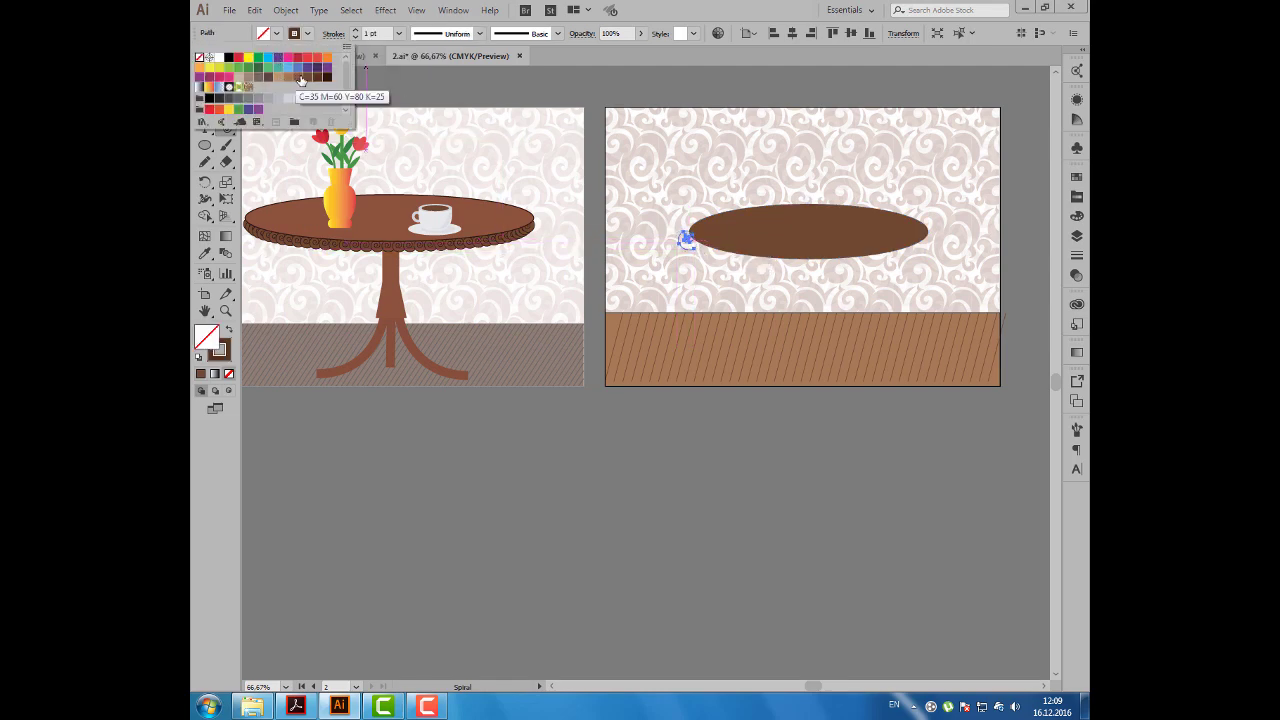
left_click(298, 78)
left_click(228, 43)
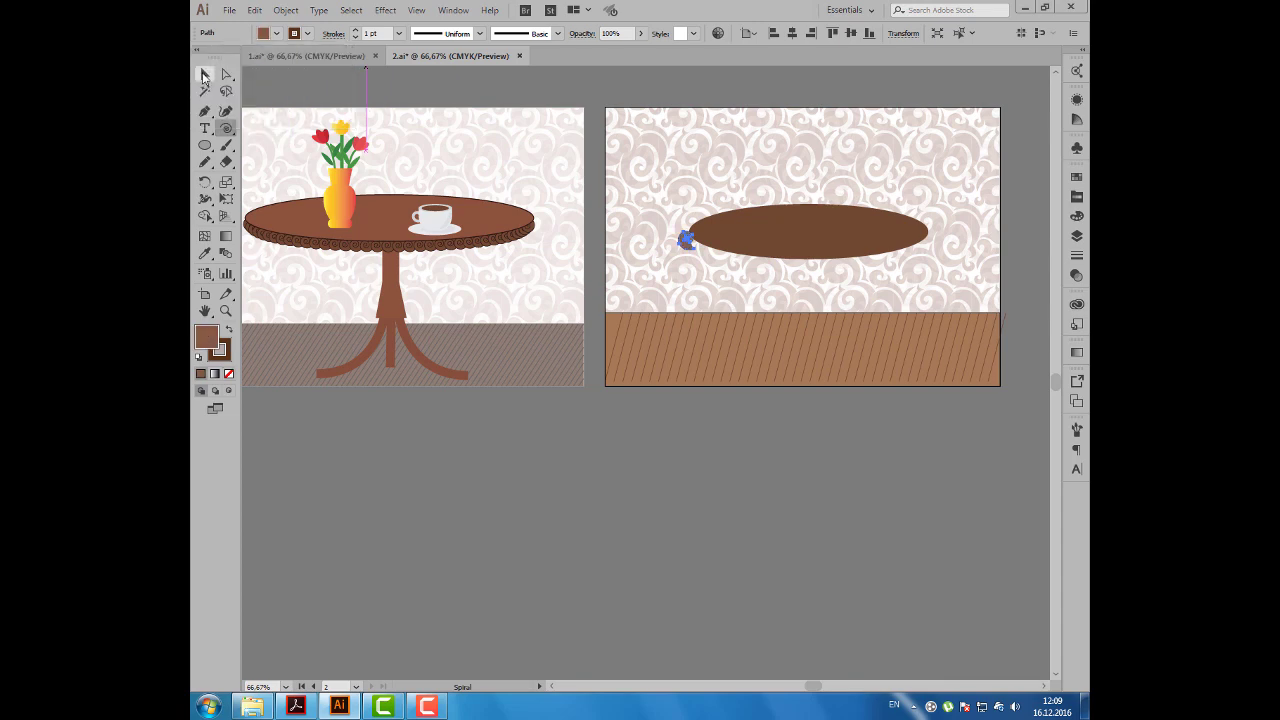
Step: Move the spiral onto the oval tabletop's lower-left edge
left_click(204, 76)
scroll(748, 249, "up", 3)
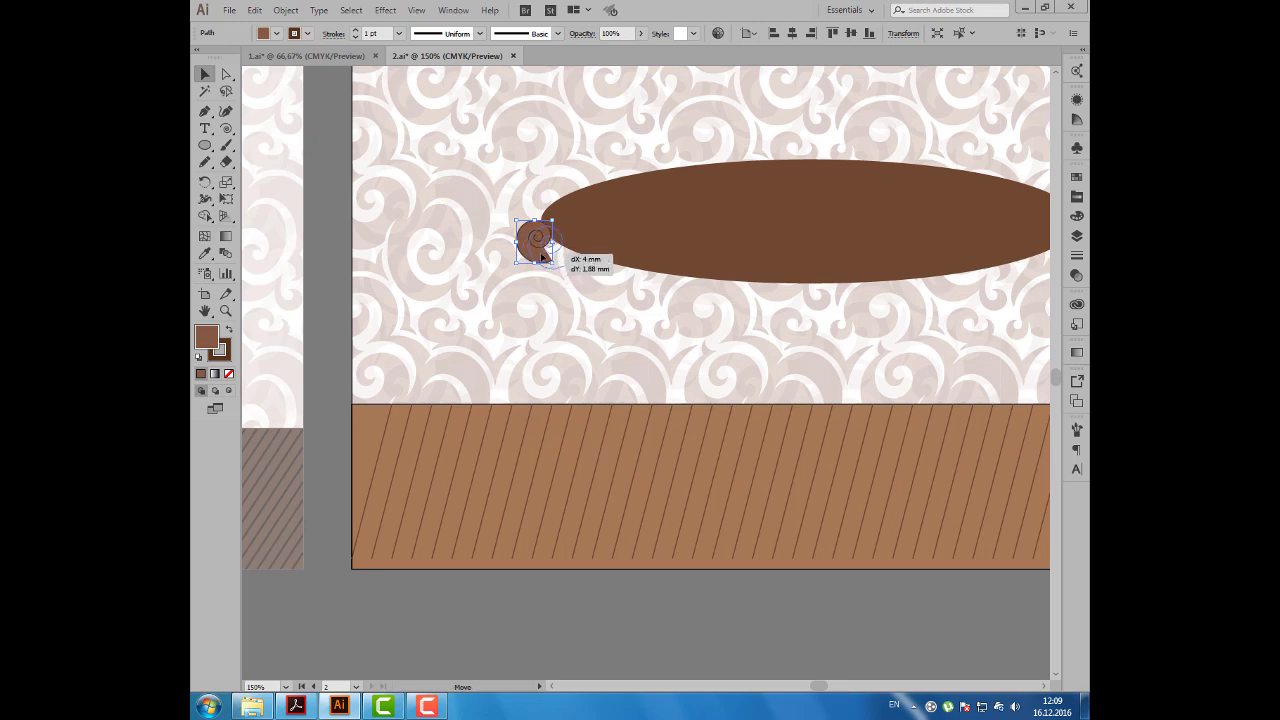
left_click_drag(535, 257, 706, 302)
key("super")
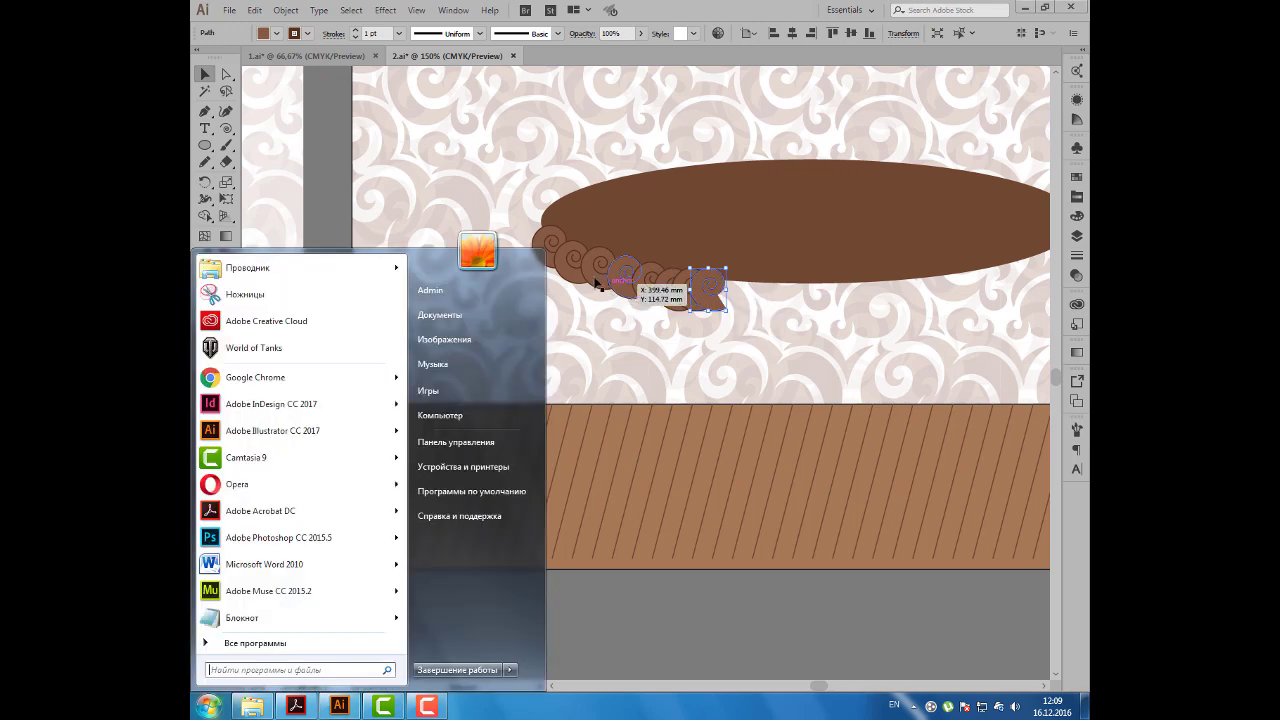
key("super")
scroll(589, 308, "down", 1)
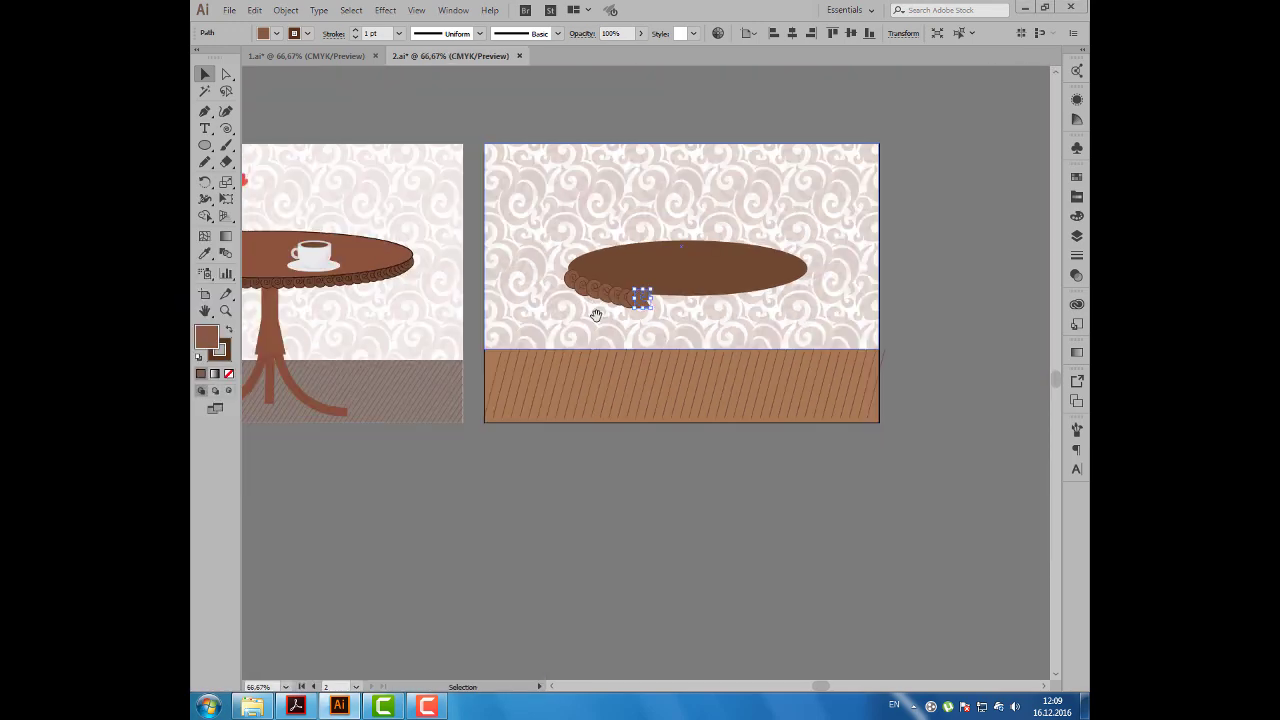
Step: Select the table, apply an action from its context menu, then clear the selection
left_click(312, 299)
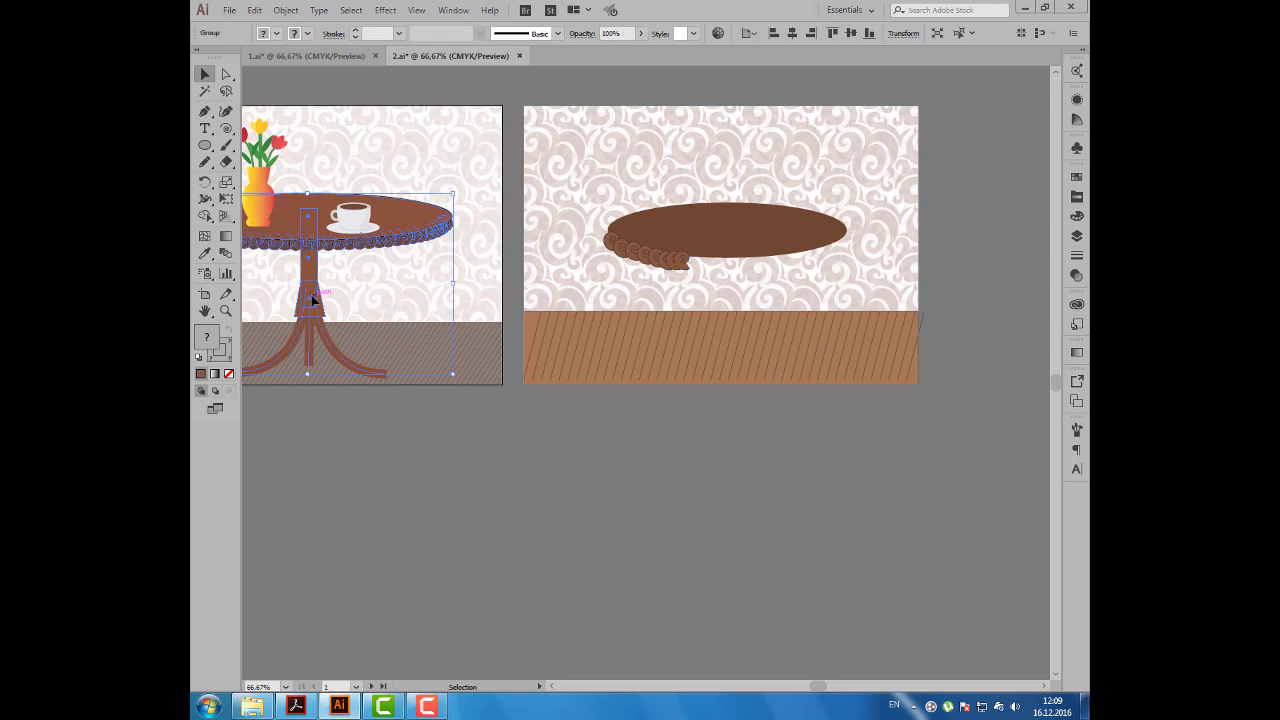
right_click(309, 304)
left_click(335, 403)
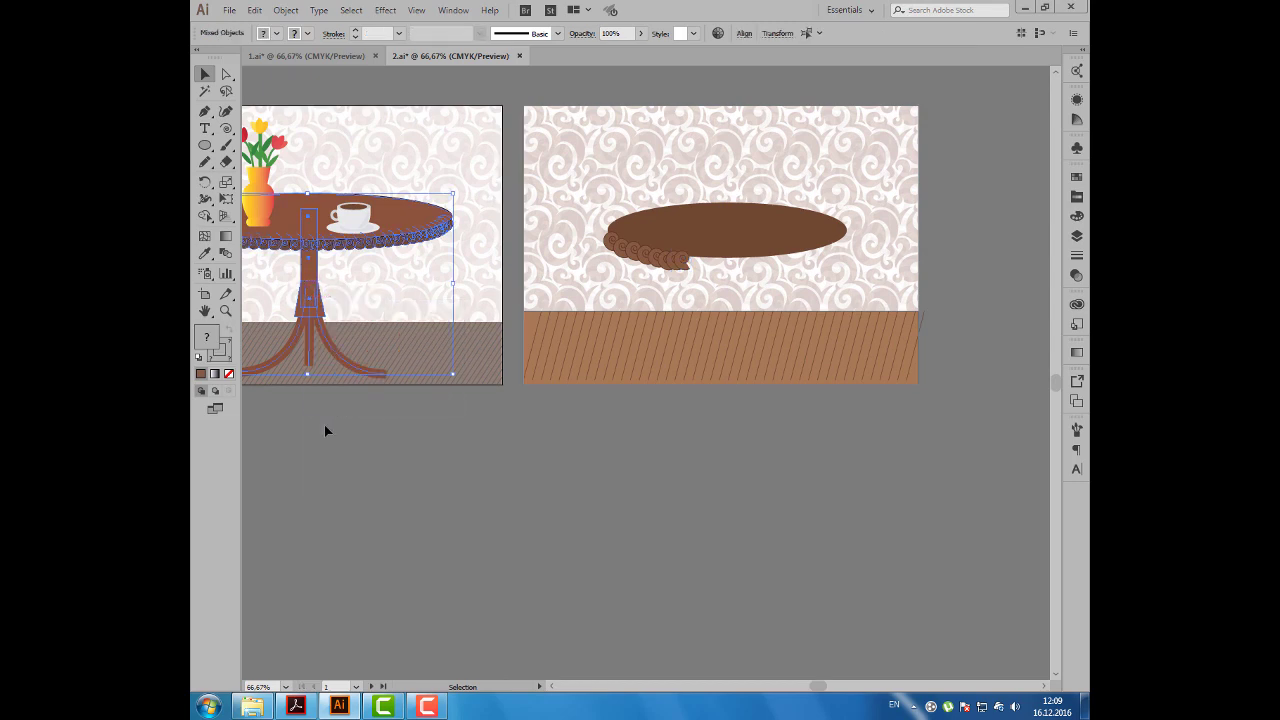
left_click(333, 363)
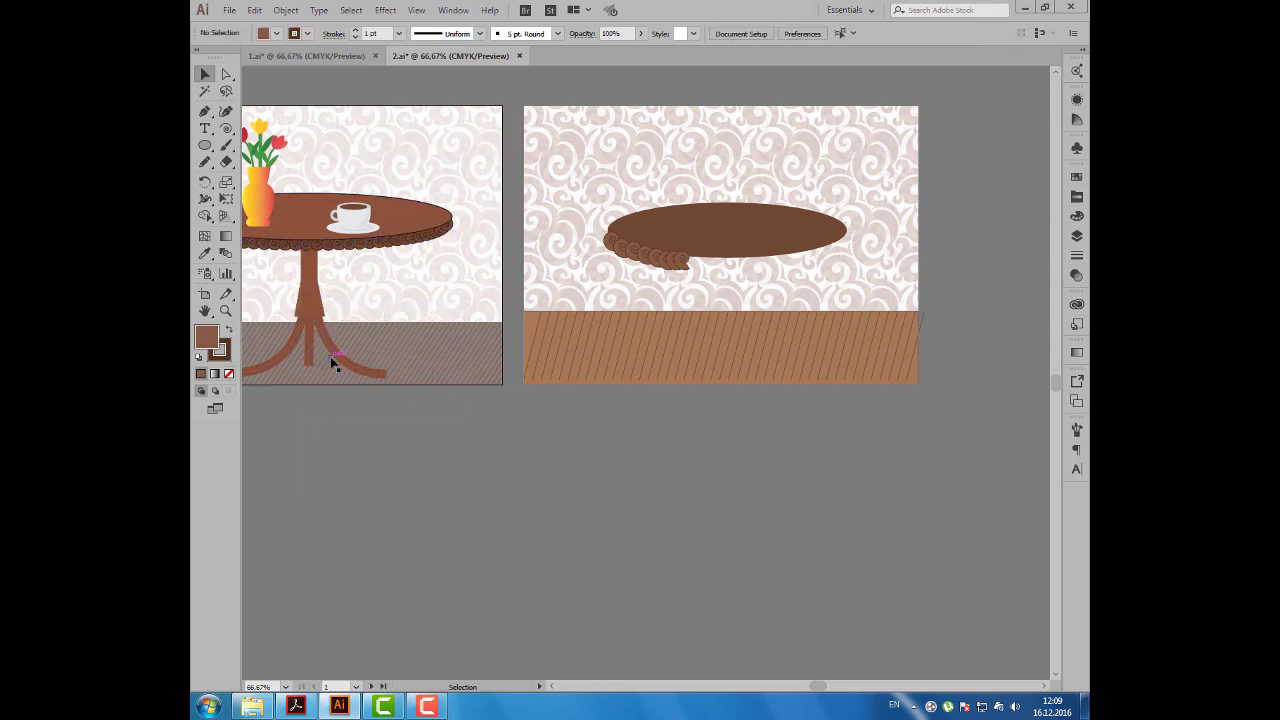
Step: Draw a narrow stem below the tabletop and a square flared into a wide base
left_click(207, 147)
left_click_drag(210, 150, 275, 143)
left_click_drag(719, 258, 729, 292)
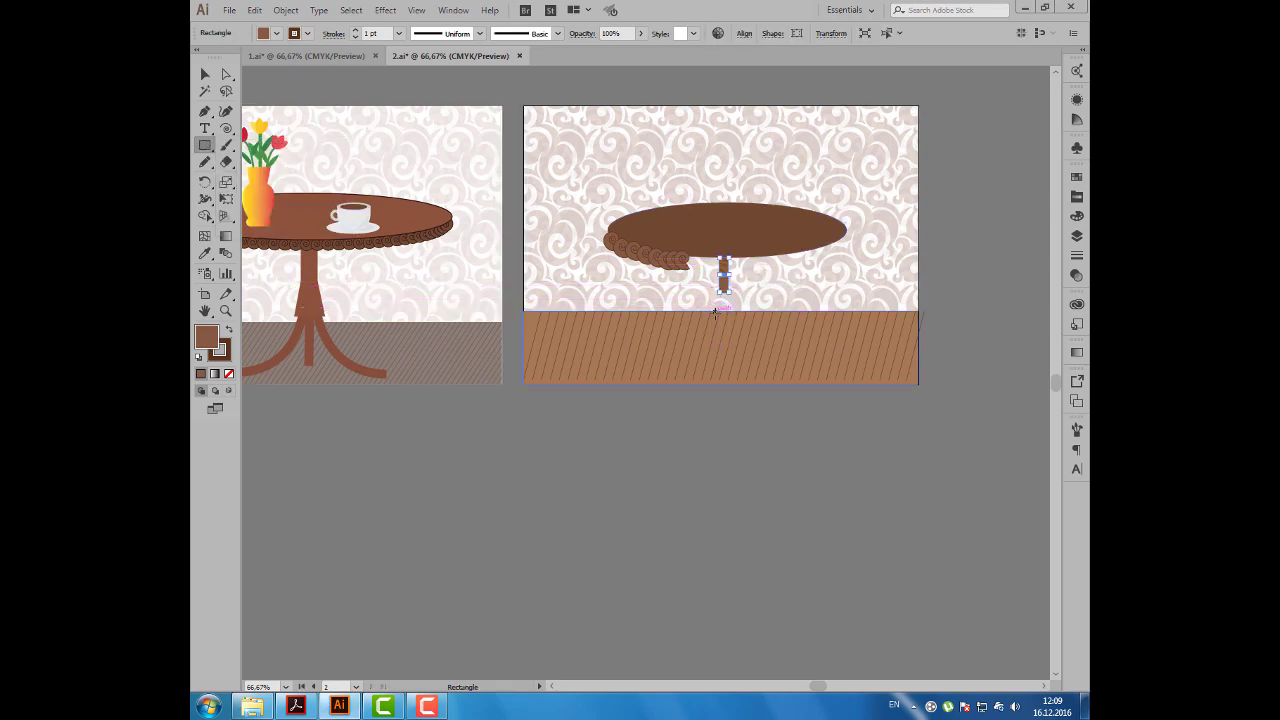
left_click_drag(716, 305, 731, 291)
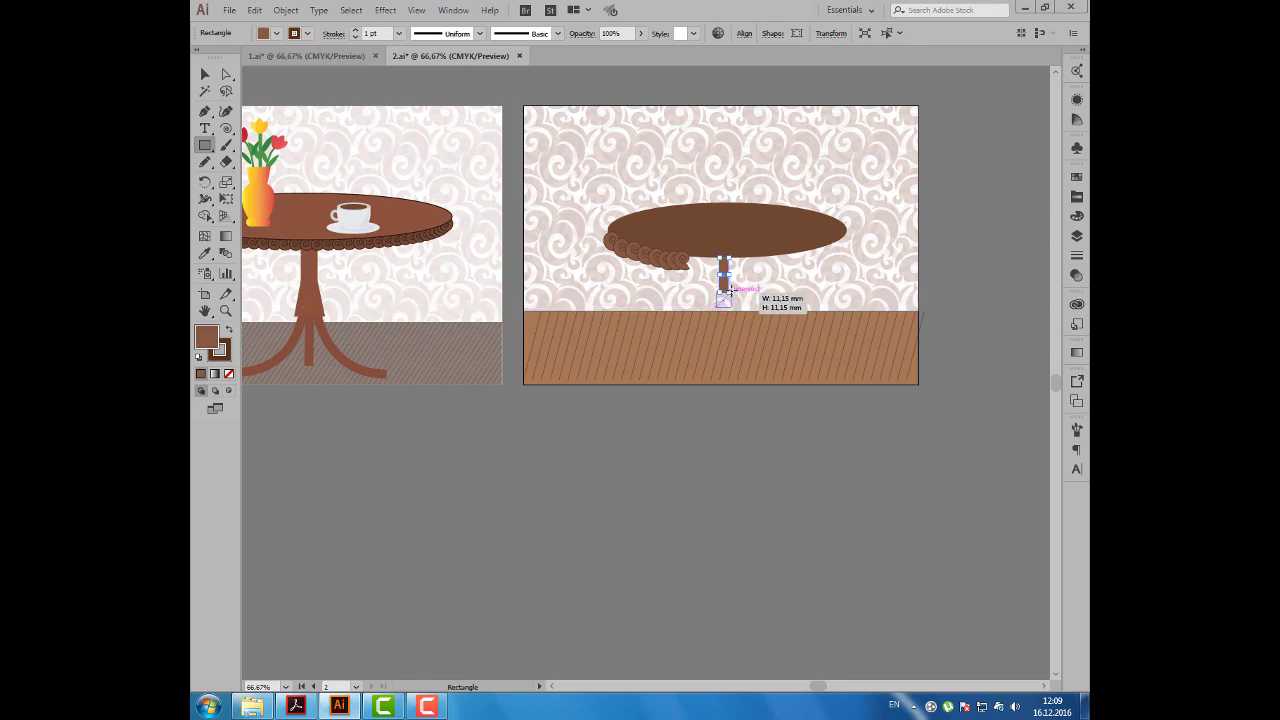
scroll(752, 310, "up", 2)
key("a")
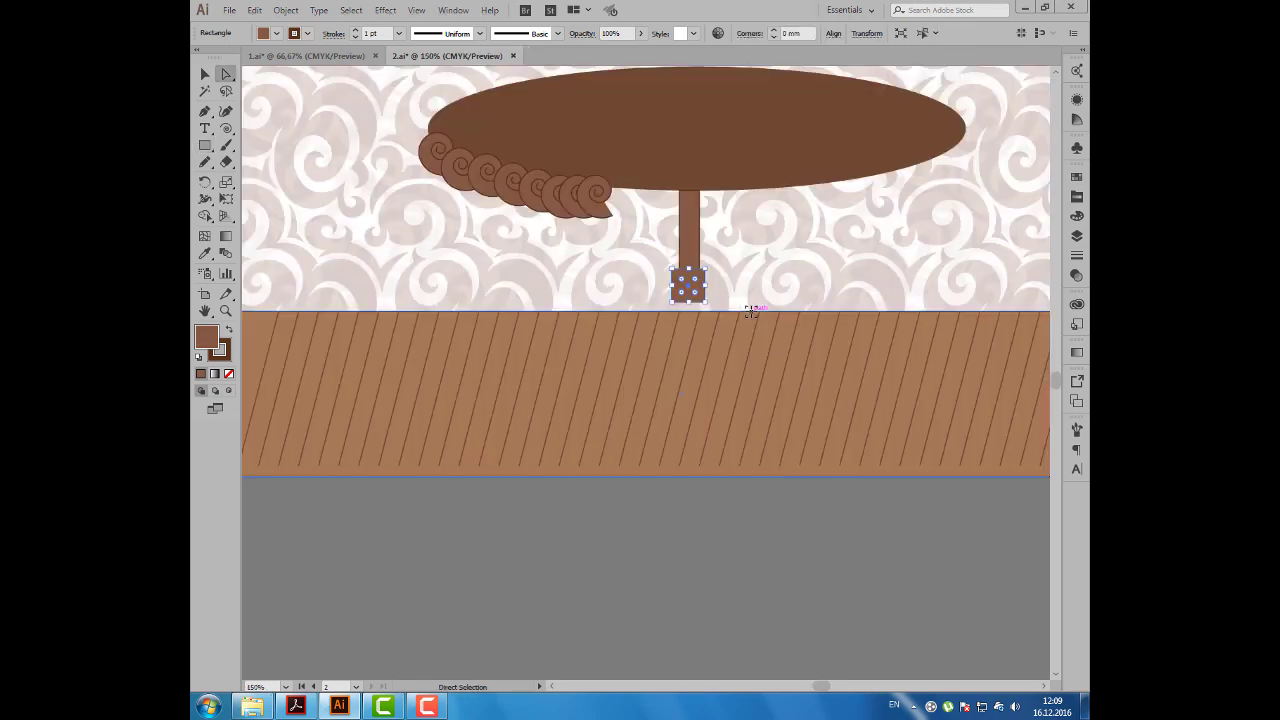
mouse_move(705, 302)
left_mouse_down()
mouse_move(662, 308)
mouse_move(679, 268)
mouse_move(699, 268)
left_mouse_up()
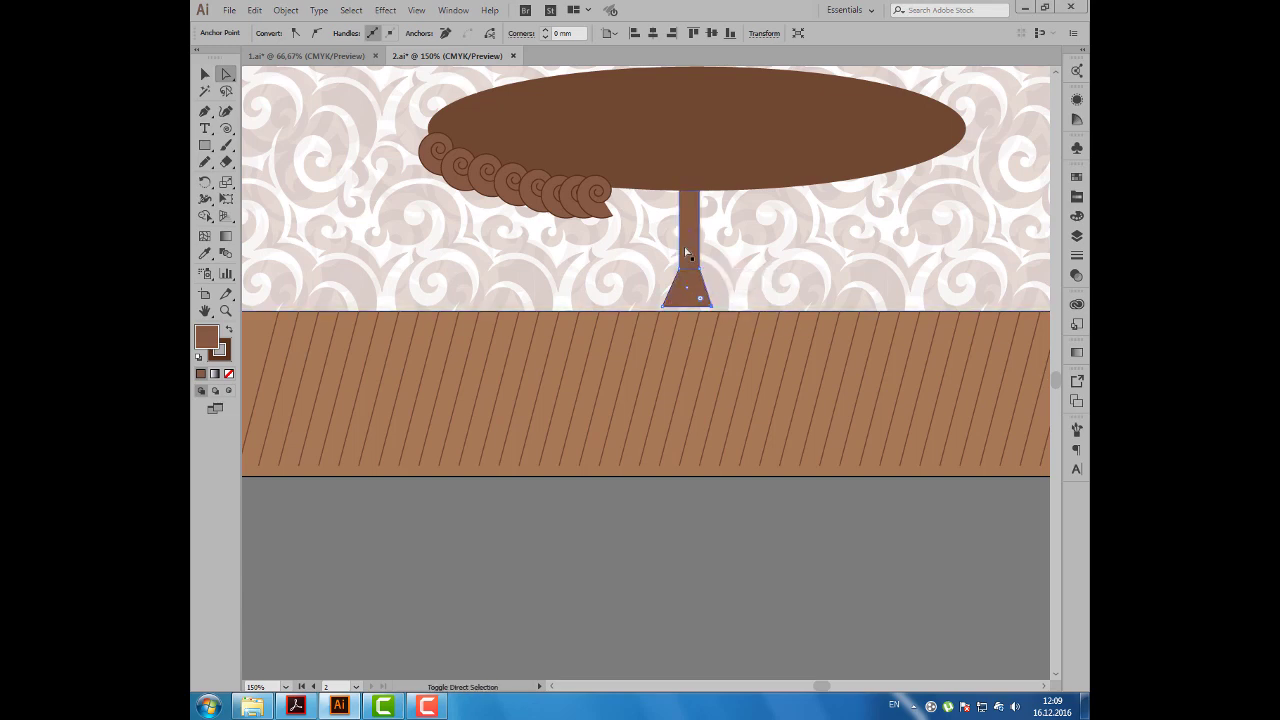
Step: Select the stem and its base and set their stroke to None
left_click(689, 230)
left_click(205, 74)
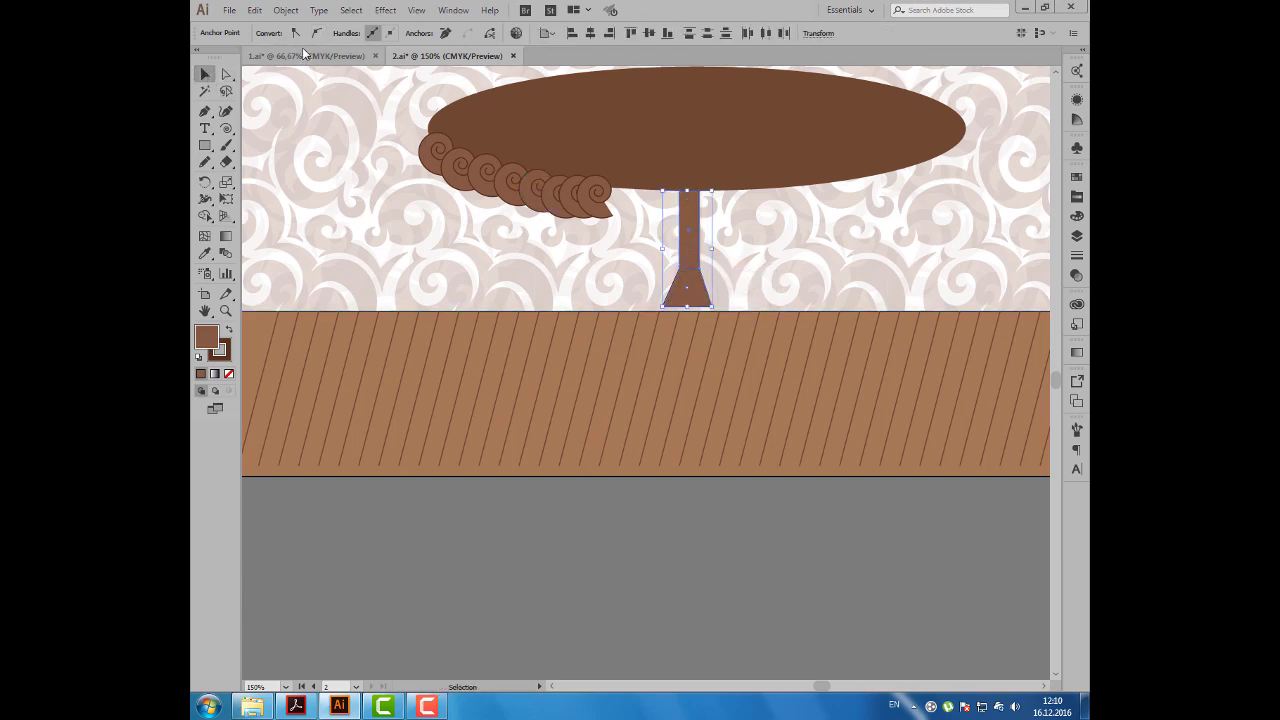
left_click(687, 242)
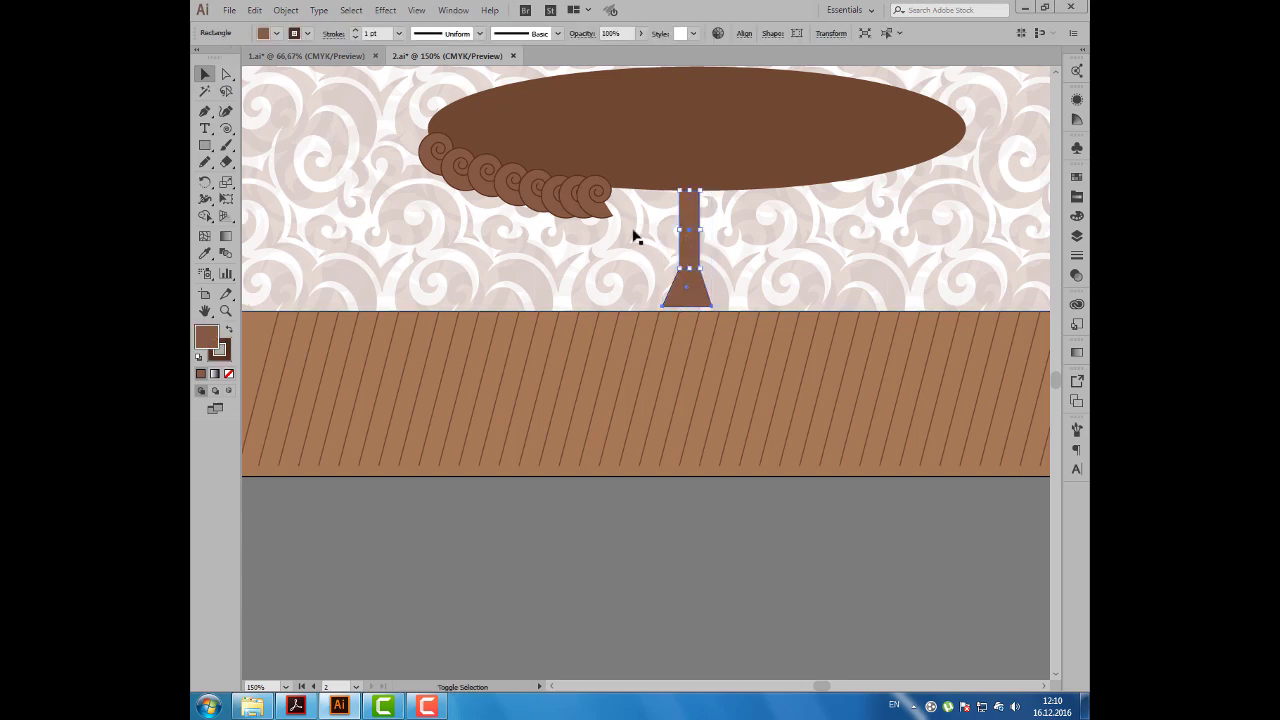
left_click(687, 290, "shift")
left_click(307, 33)
left_click(199, 60)
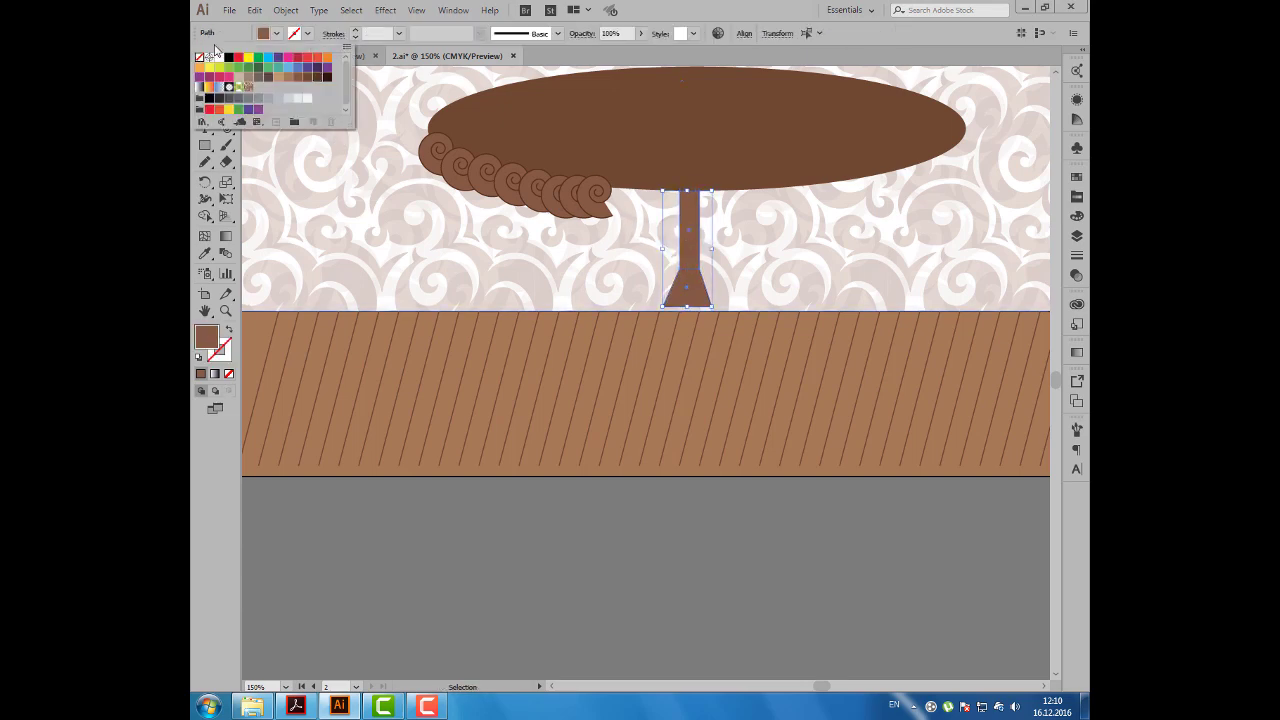
left_click(293, 146)
scroll(334, 208, "down", 1)
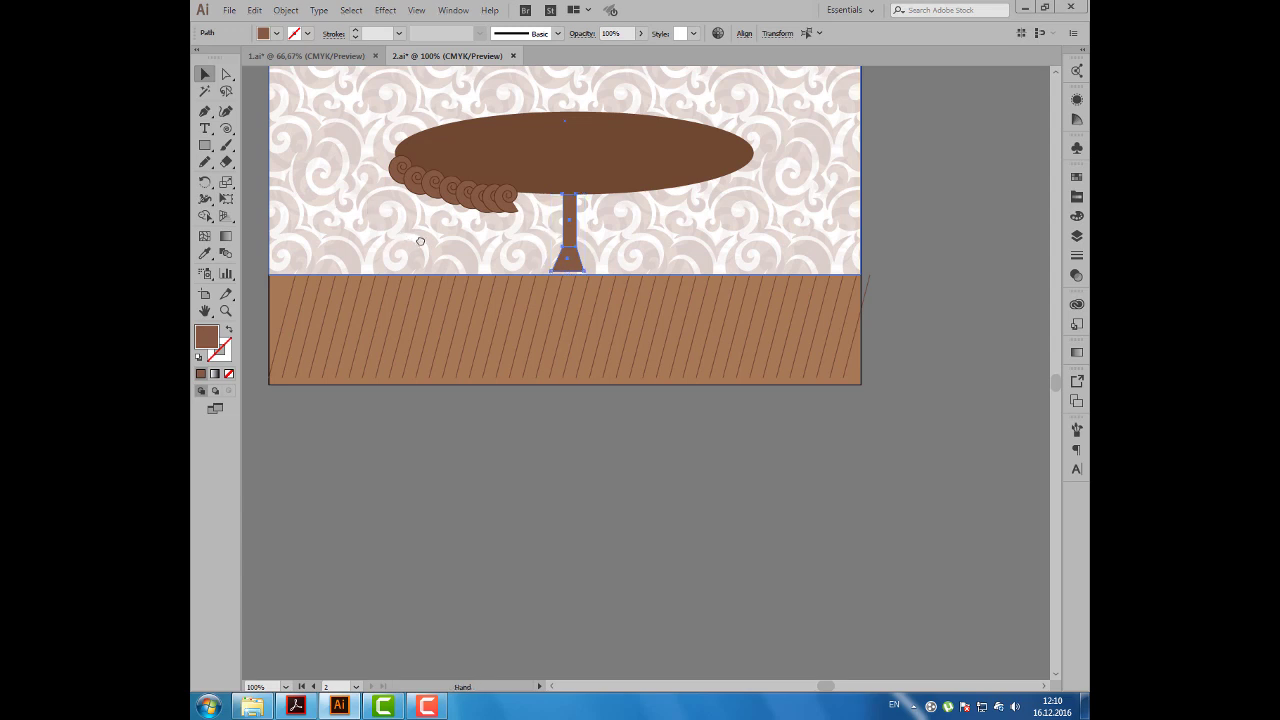
Step: Draw an arc curving down from the stem base with a dark brown stroke
left_click_drag(228, 130, 268, 145)
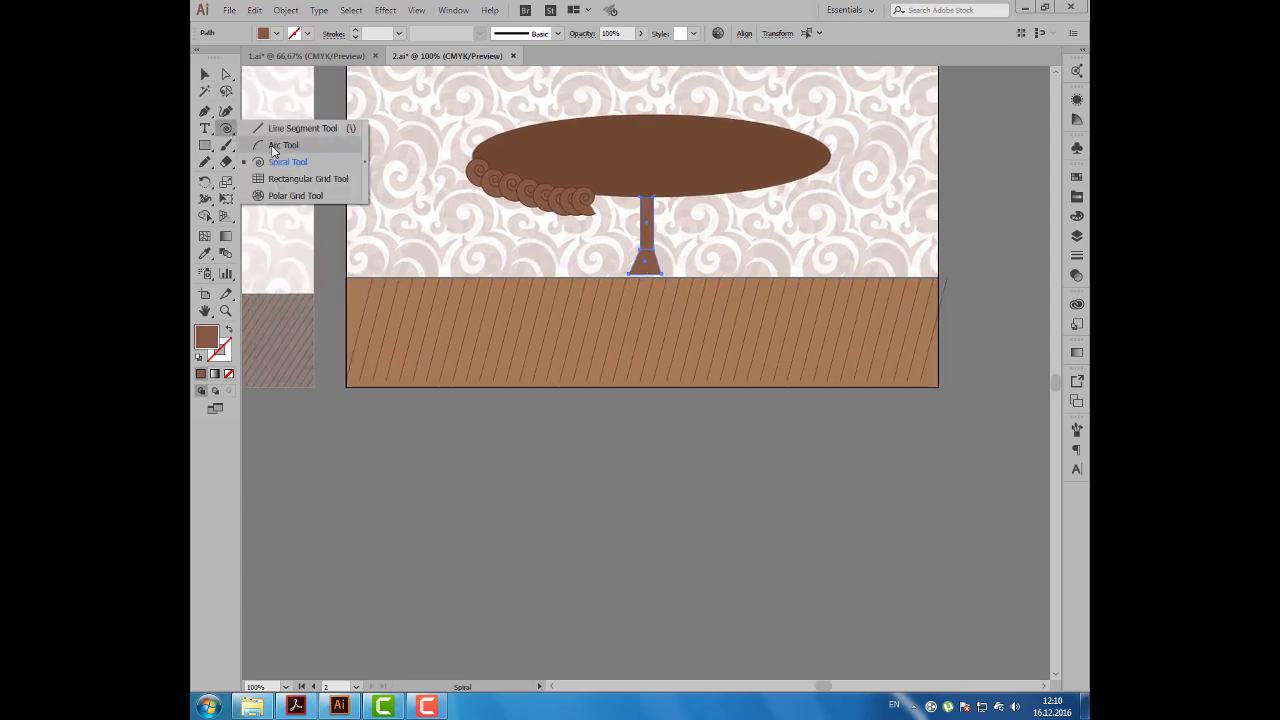
left_click_drag(652, 275, 714, 328)
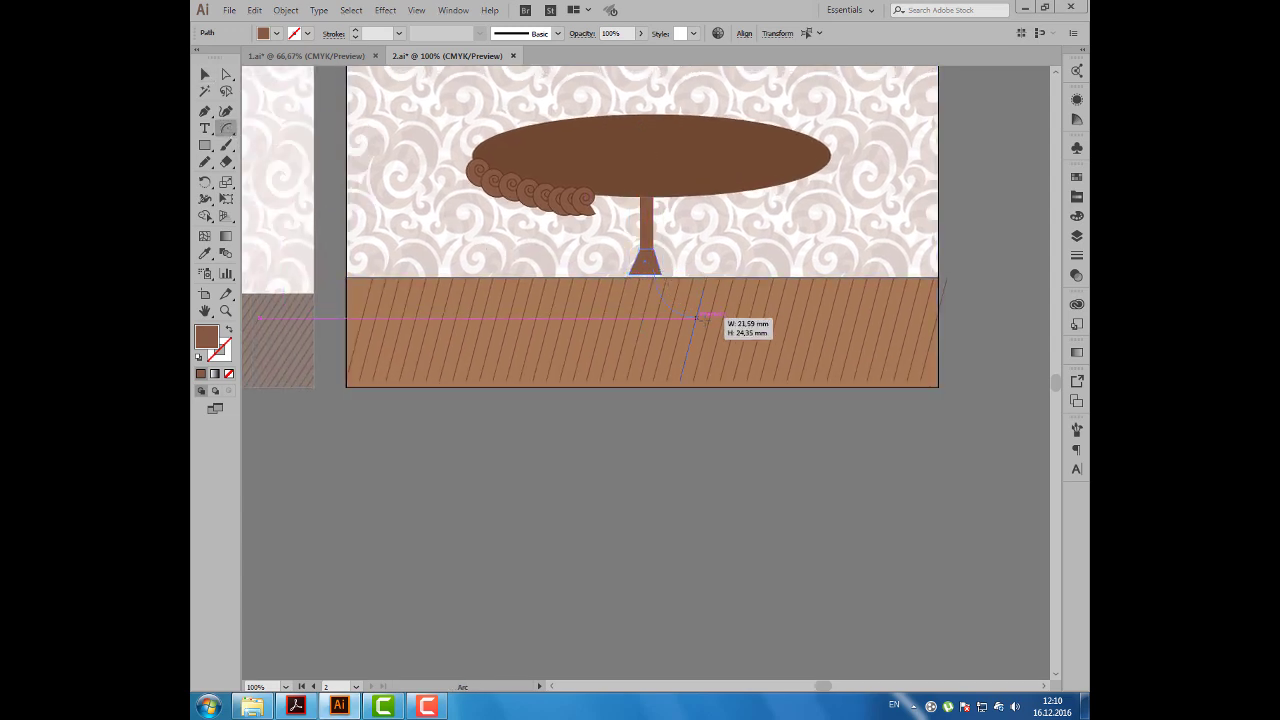
left_click(307, 33)
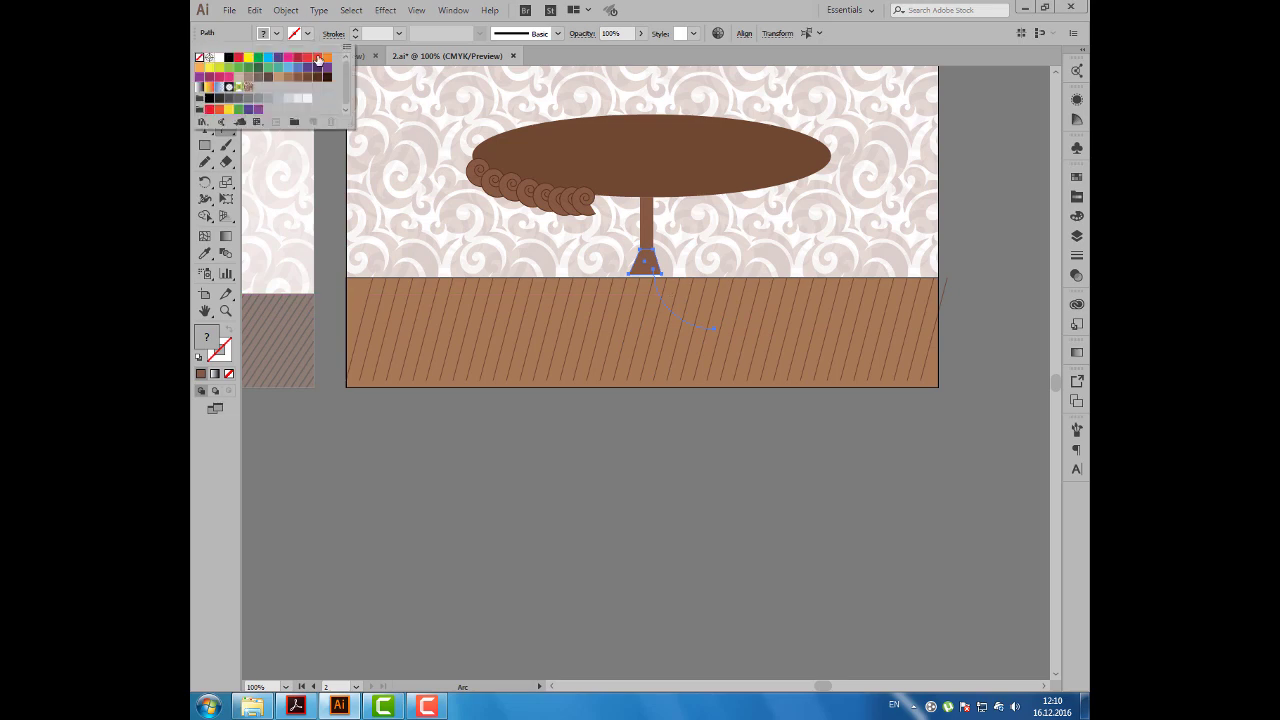
left_click(308, 78)
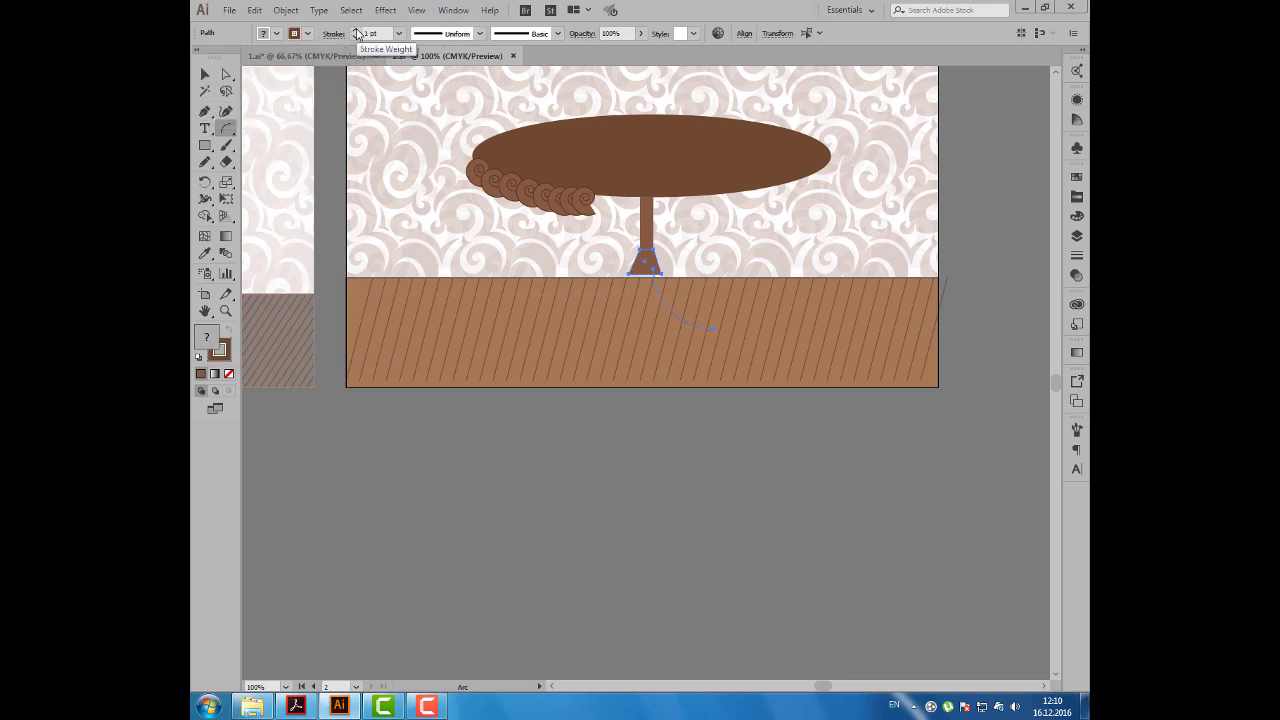
left_click(357, 30)
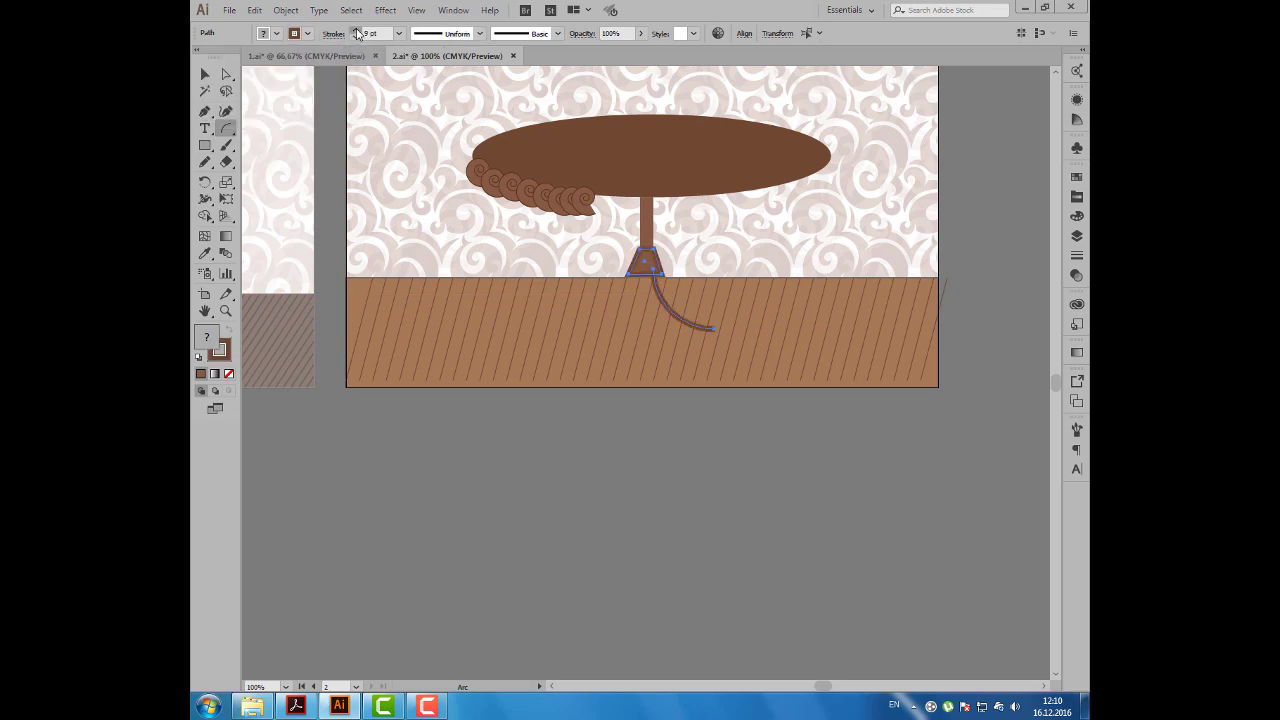
left_click(357, 30)
left_click(356, 37)
left_click(356, 37)
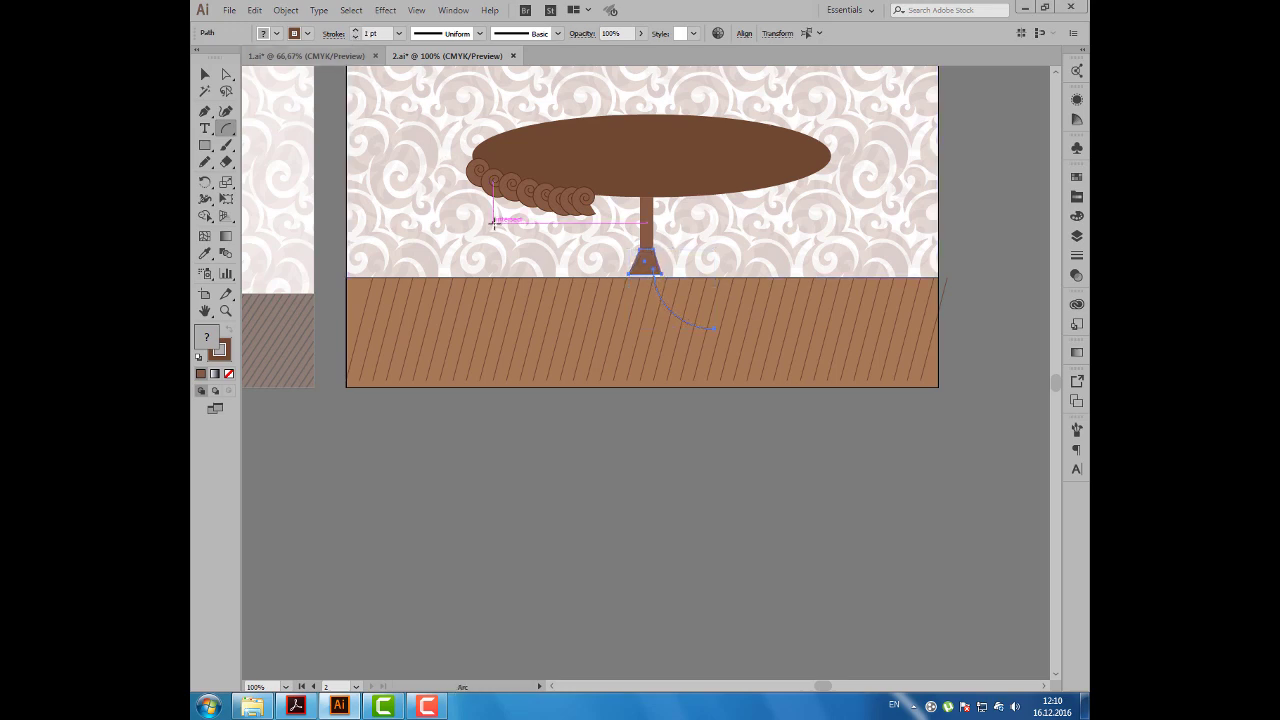
left_click(542, 422)
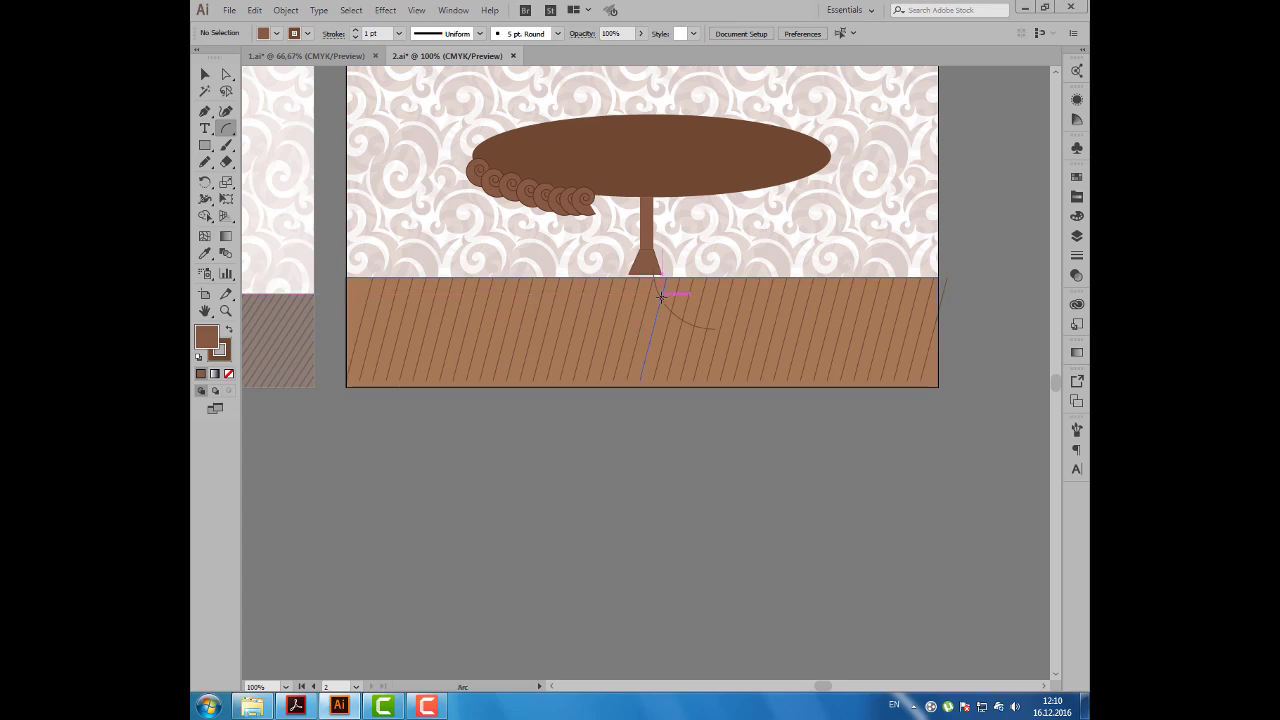
Step: Give the arc a much thicker stroke, around 16 pt, in a different brown
left_click(659, 297)
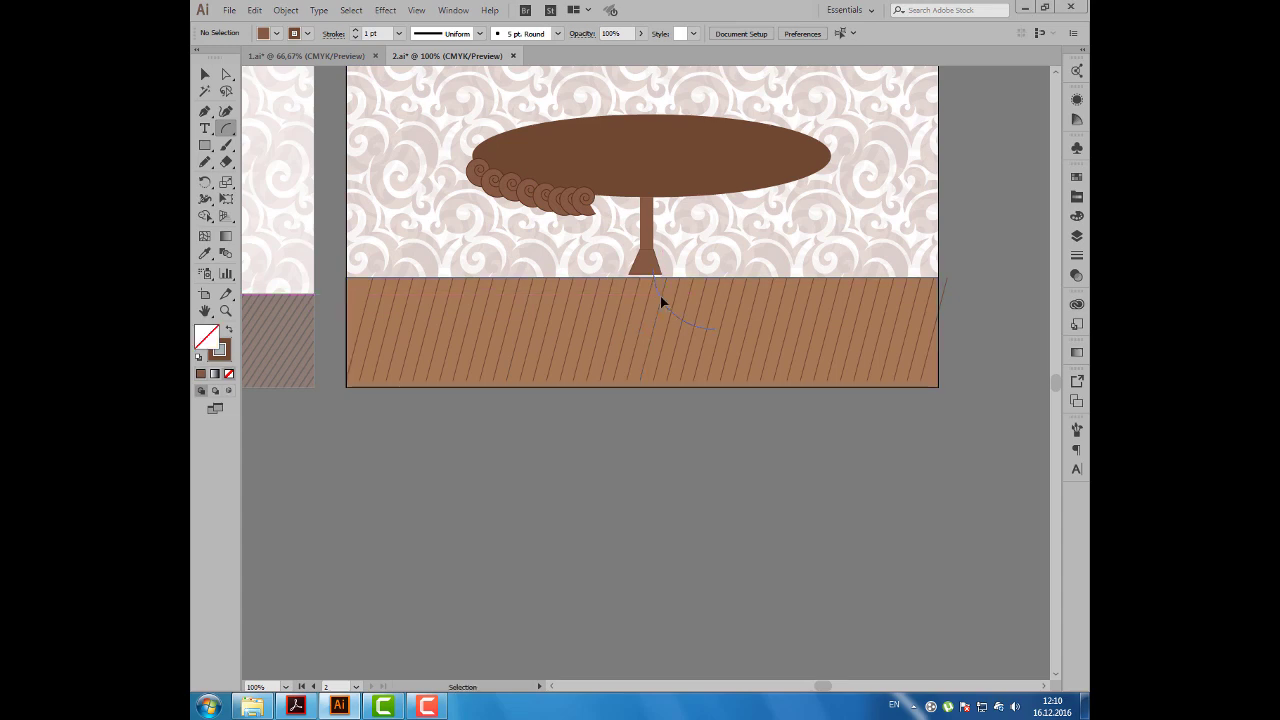
left_click(308, 34)
left_click(356, 34)
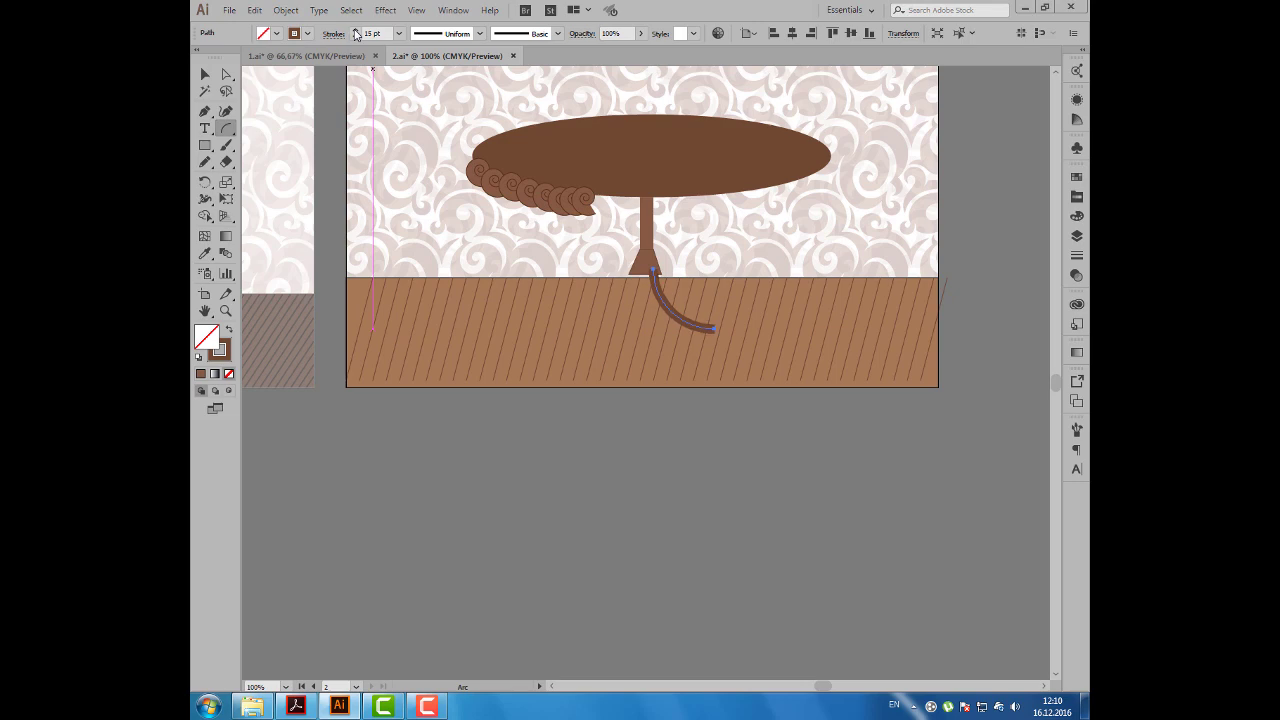
left_click(309, 36)
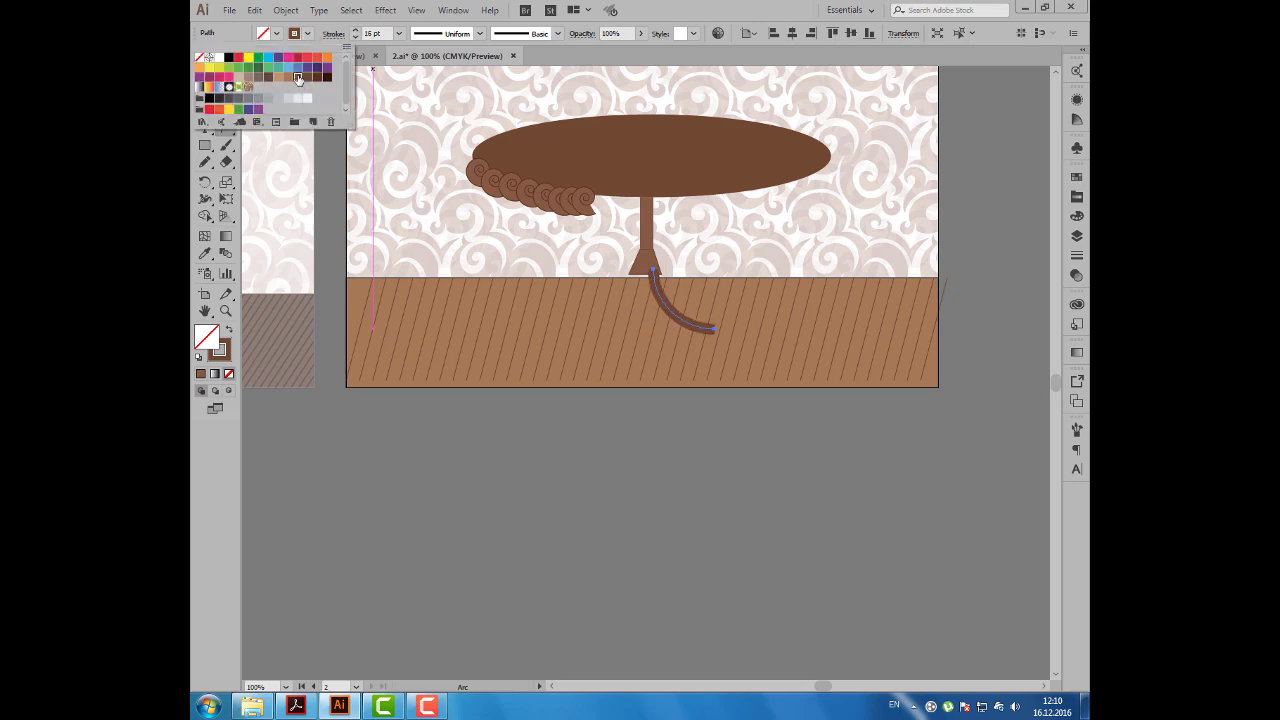
left_click(297, 76)
left_click(453, 440)
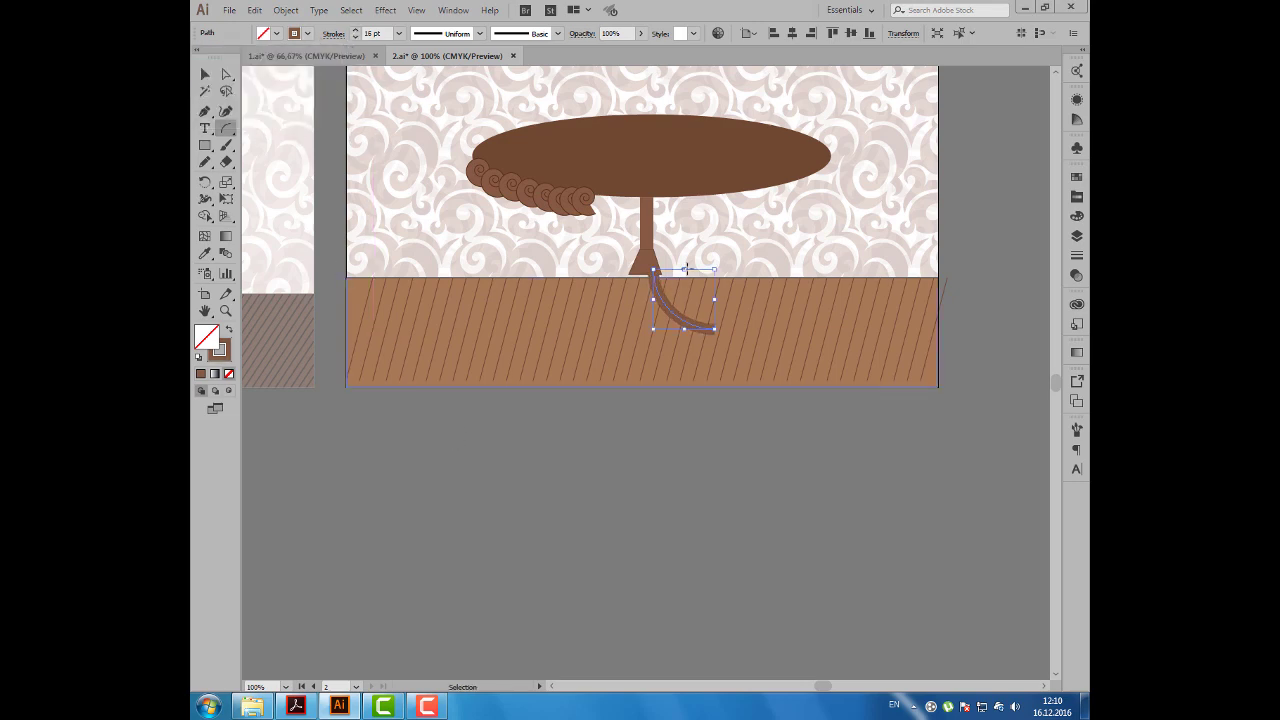
left_click(666, 308)
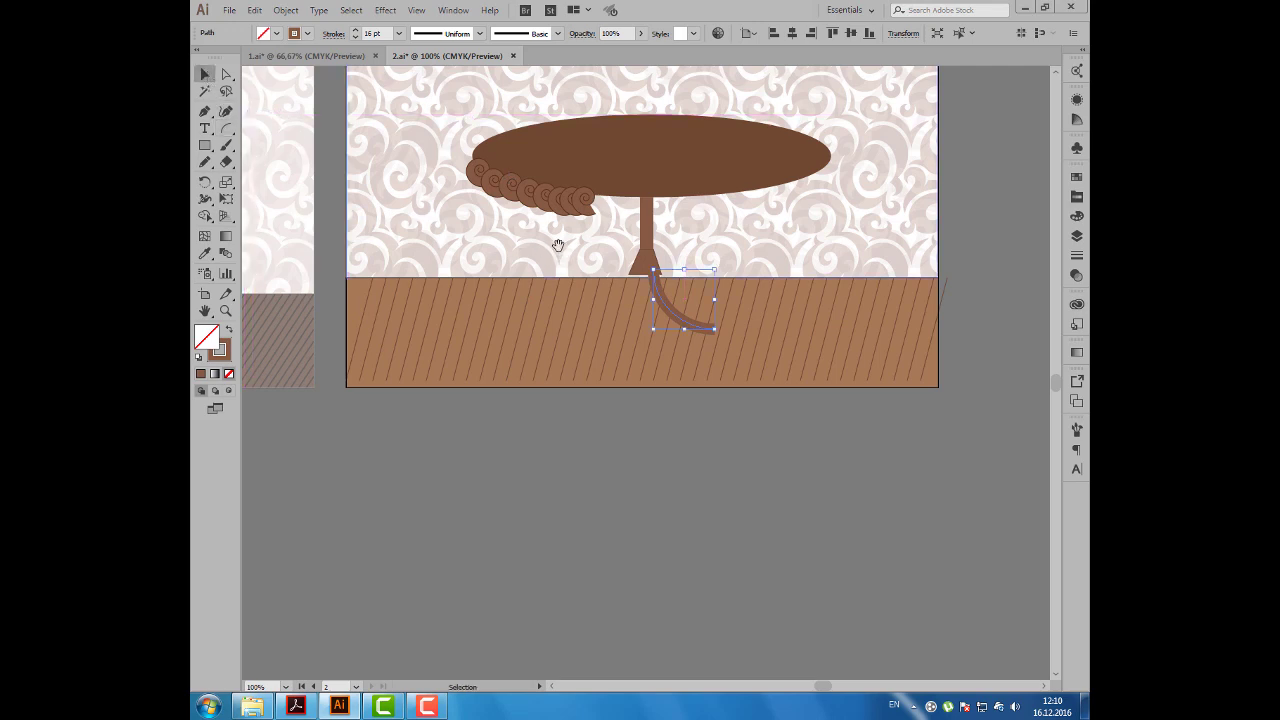
Step: Duplicate the curved leg arc to the left side of the stem
left_click_drag(558, 245, 698, 280)
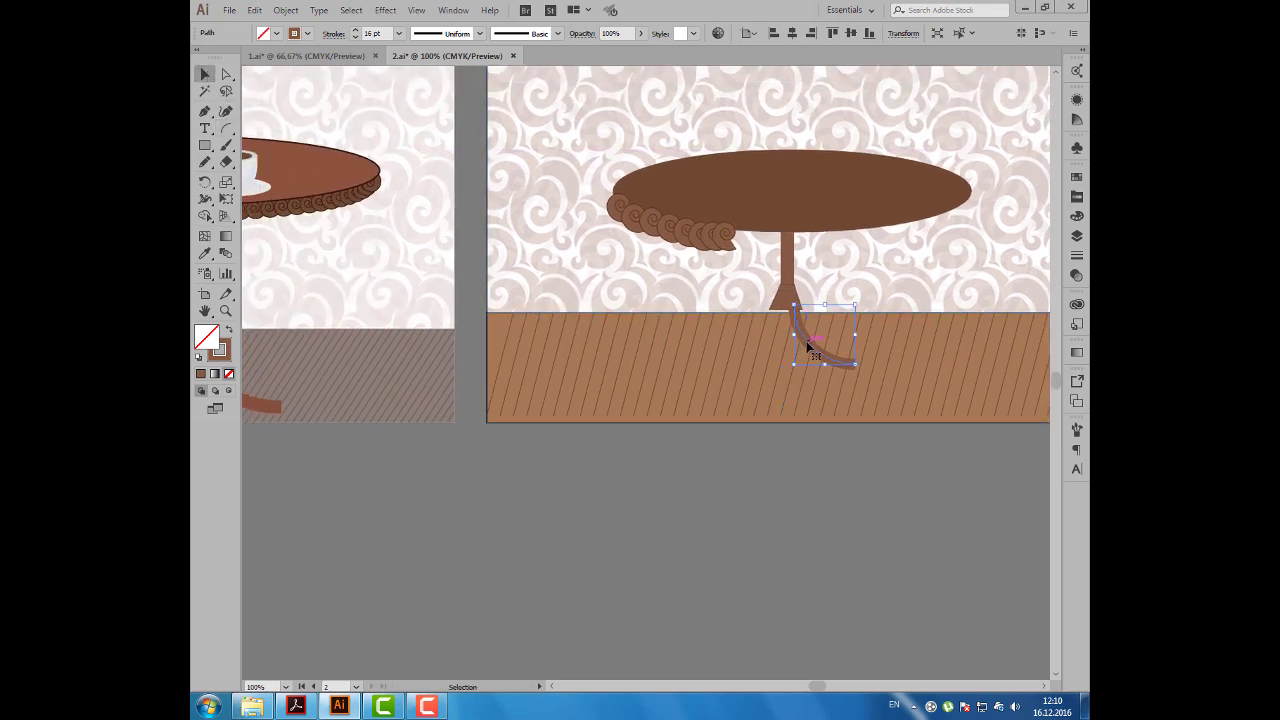
mouse_move(810, 347)
left_mouse_down()
mouse_move(707, 340)
mouse_move(775, 345)
left_mouse_up()
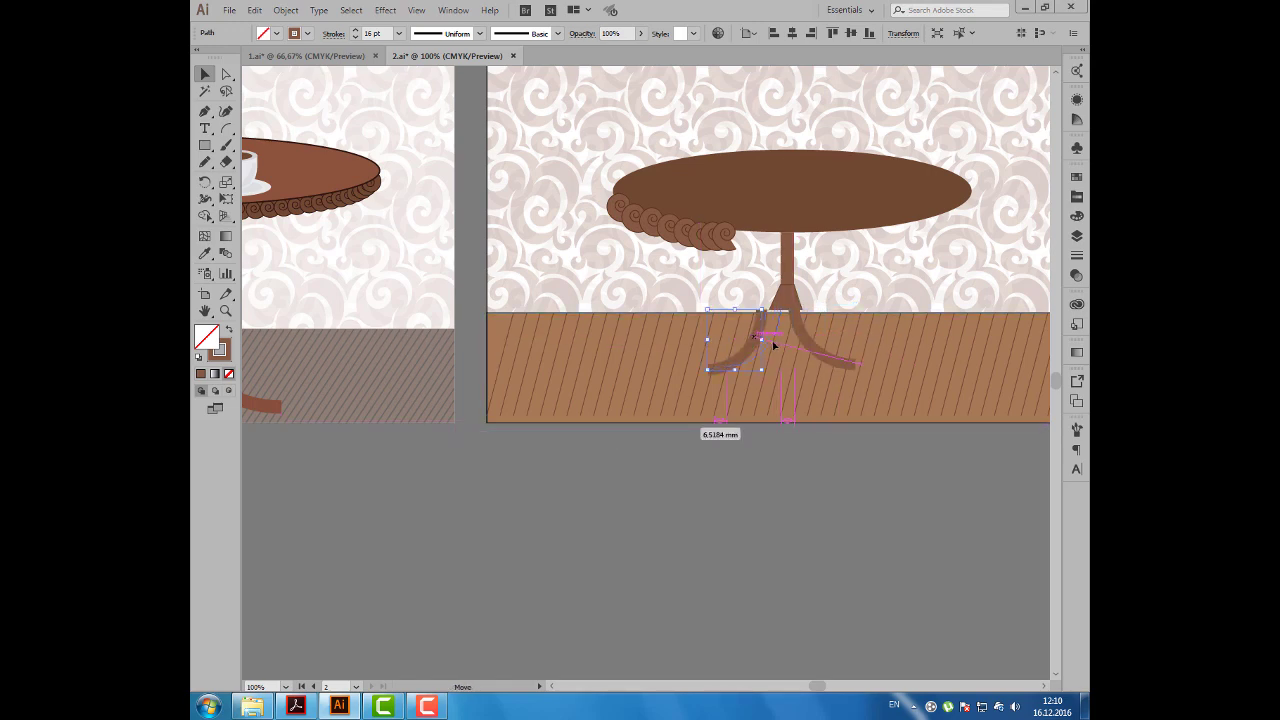
scroll(709, 295, "down", 1, "alt")
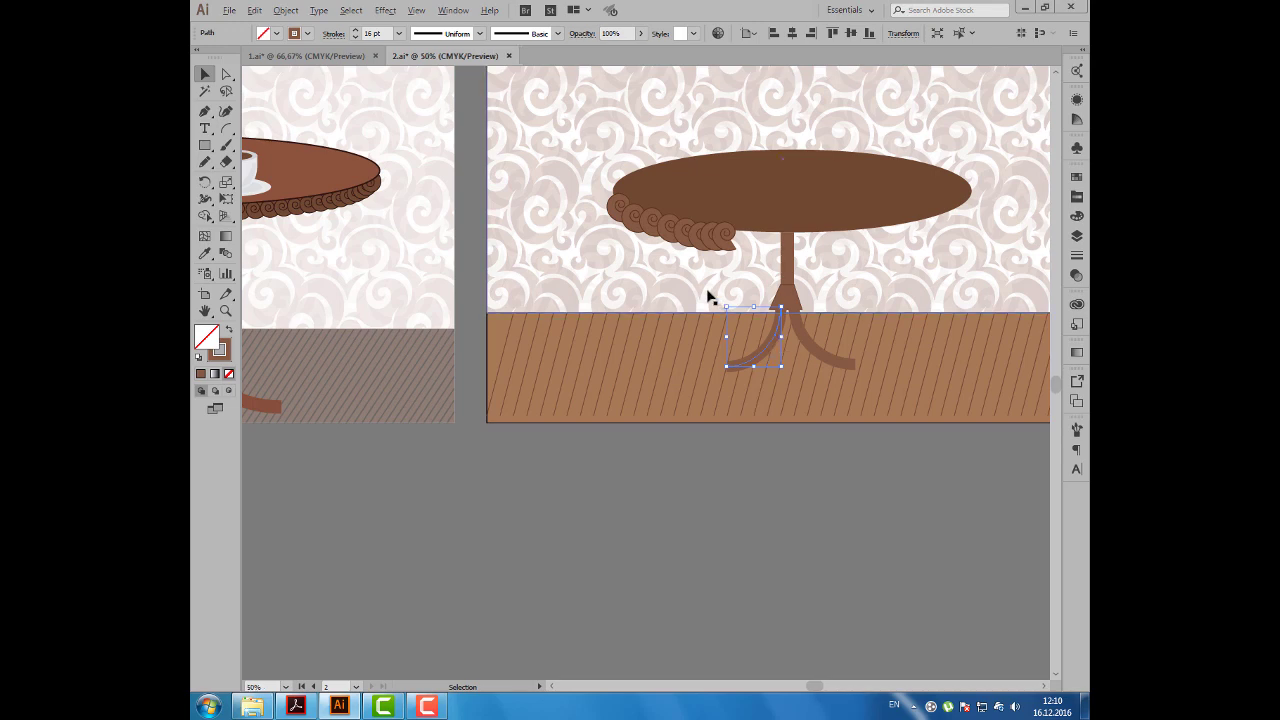
scroll(709, 295, "down", 1, "alt")
scroll(709, 295, "down", 1, "alt")
scroll(625, 270, "up", 1, "alt")
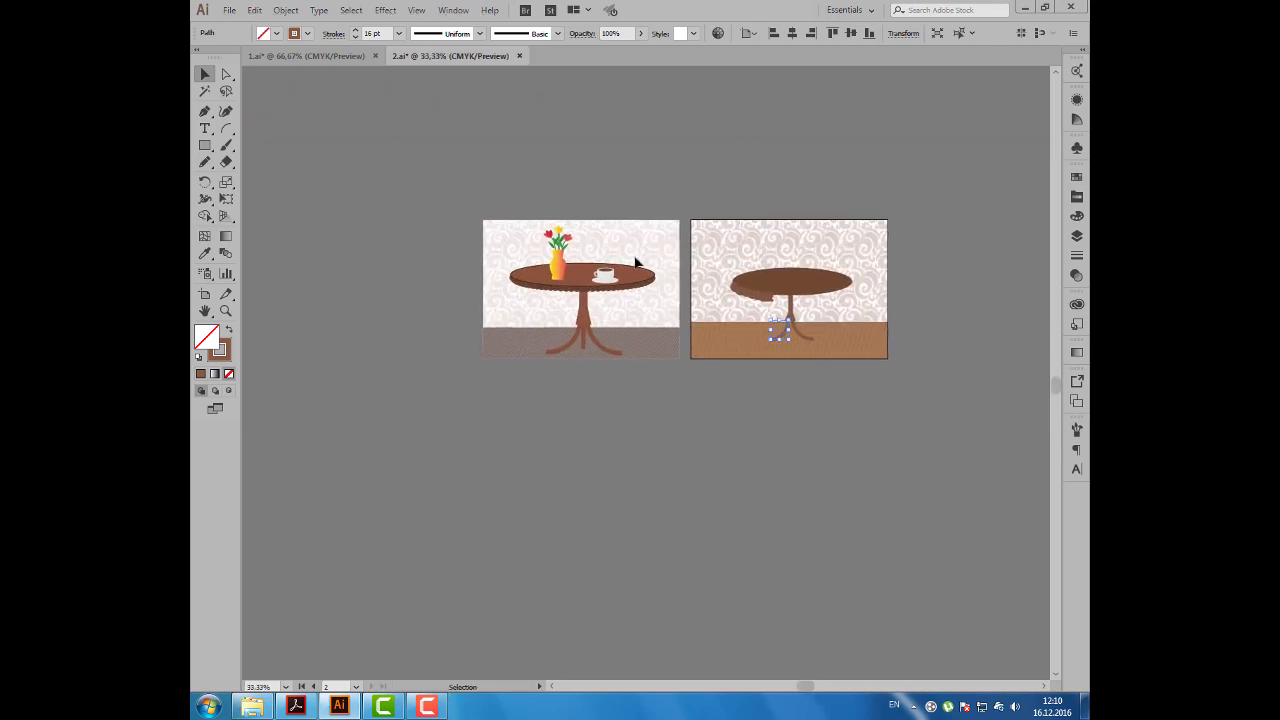
scroll(632, 275, "up", 2, "alt")
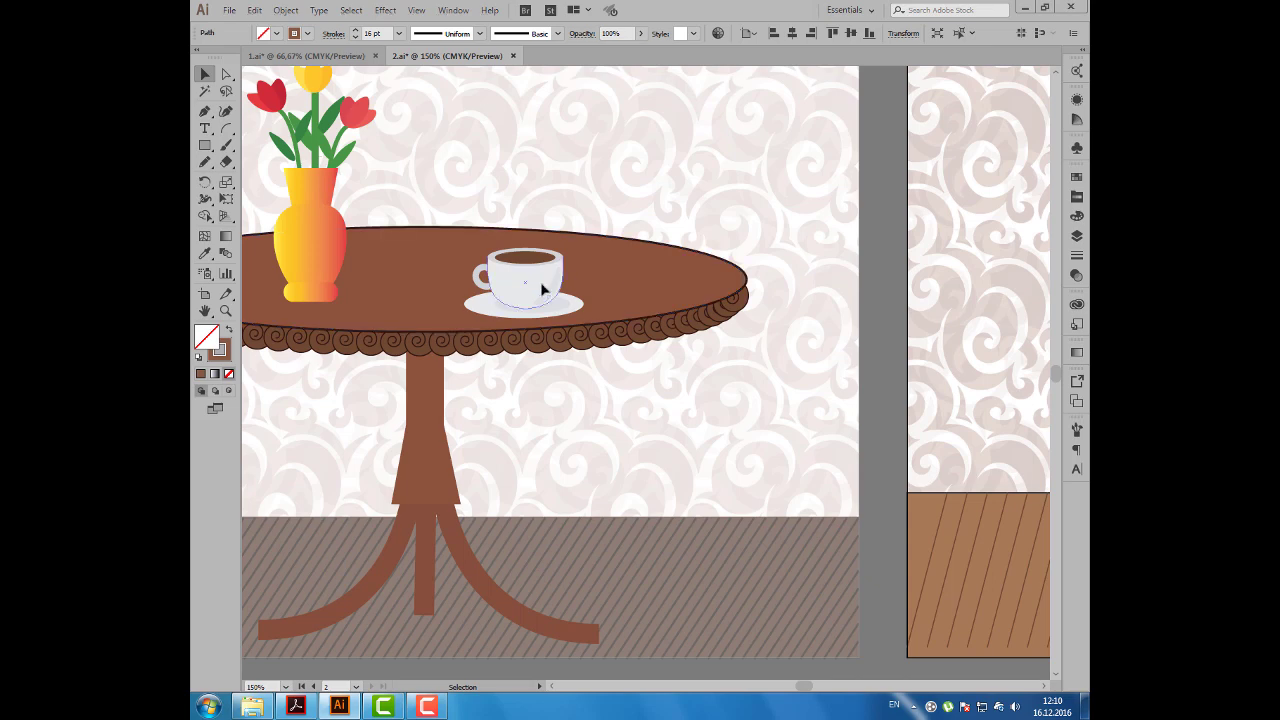
Step: Ungroup the coffee cup and move its body above the table
left_click(541, 283)
right_click(542, 285)
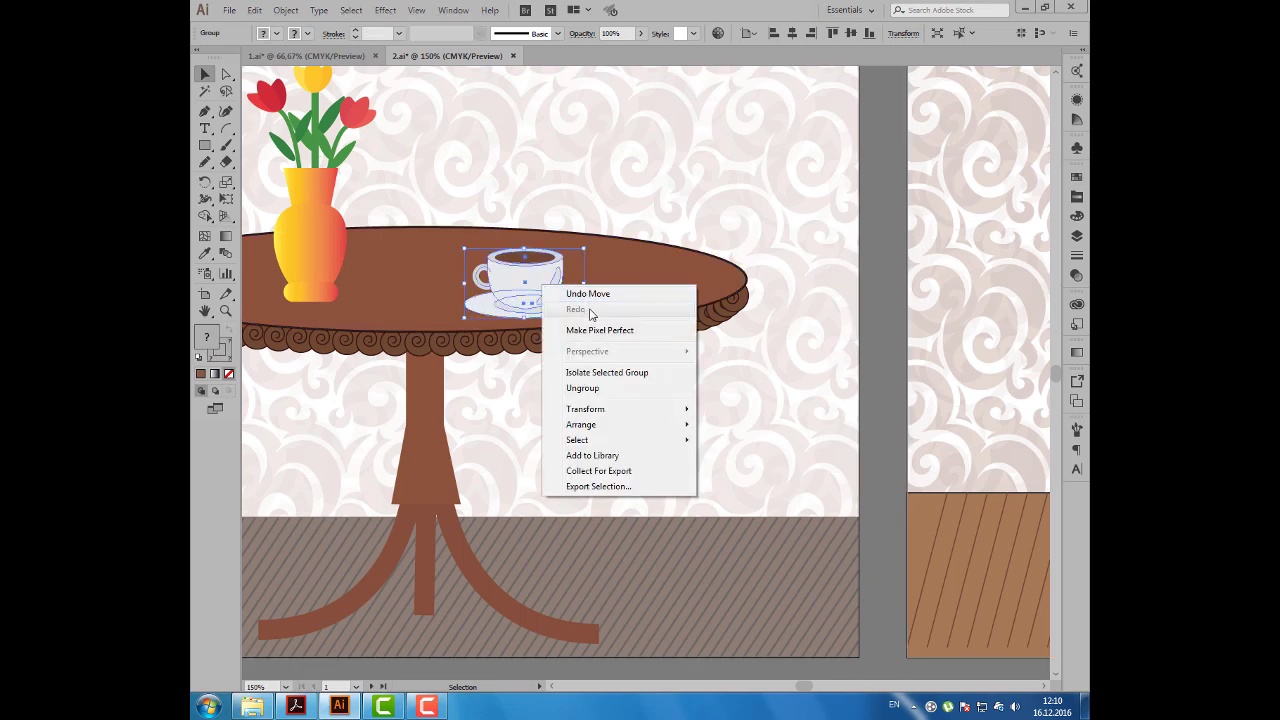
left_click(583, 388)
left_click(606, 177)
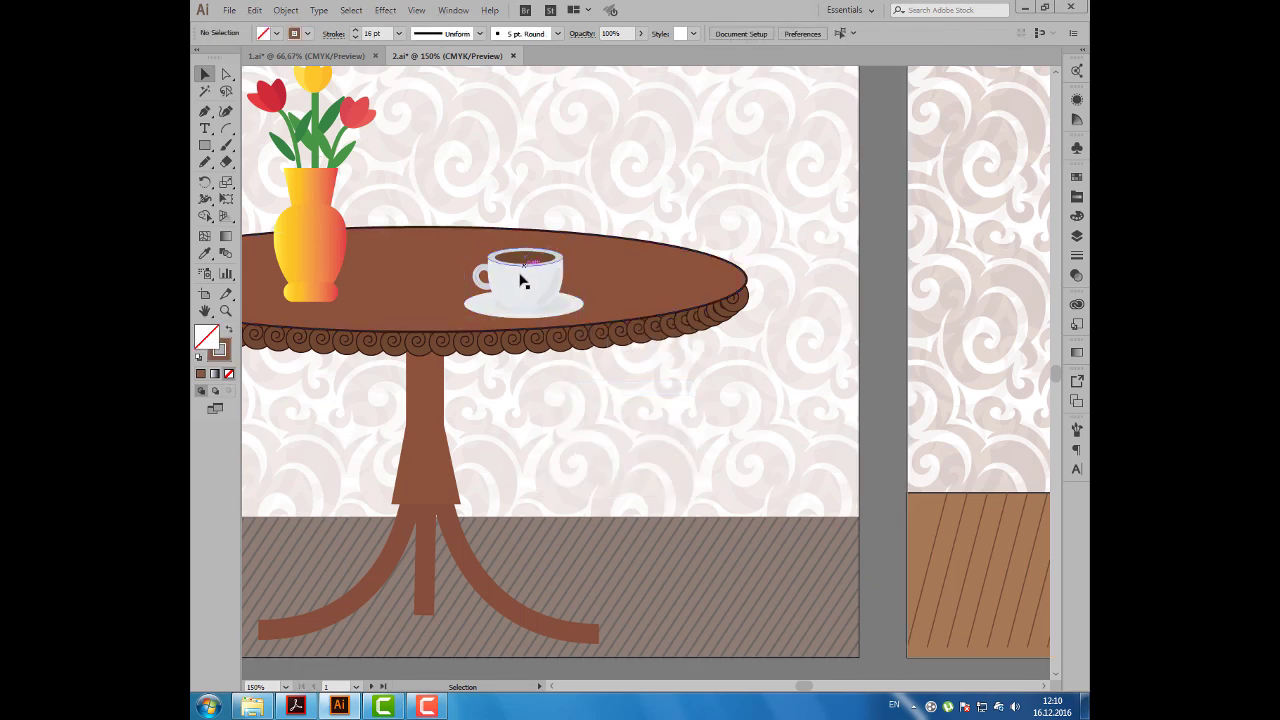
left_click_drag(522, 281, 589, 194)
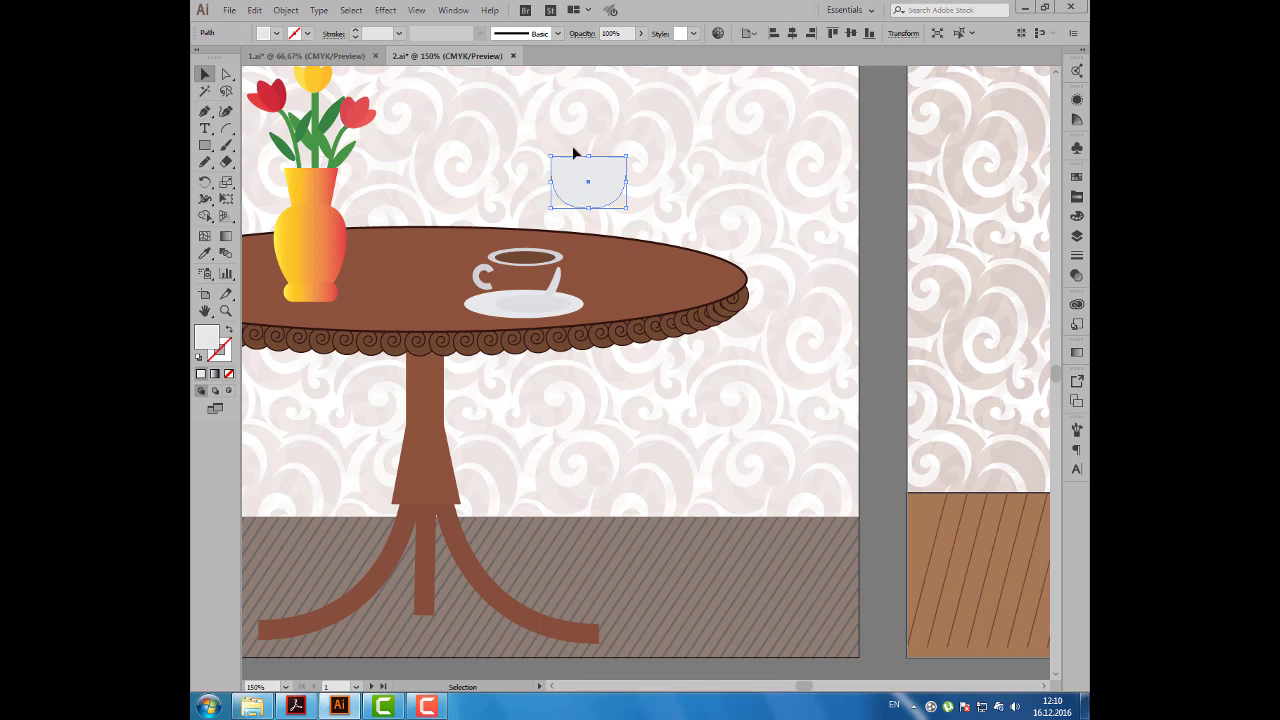
Step: Draw a rounded-rectangle circle and delete its top anchor to form a bowl
left_click(205, 145)
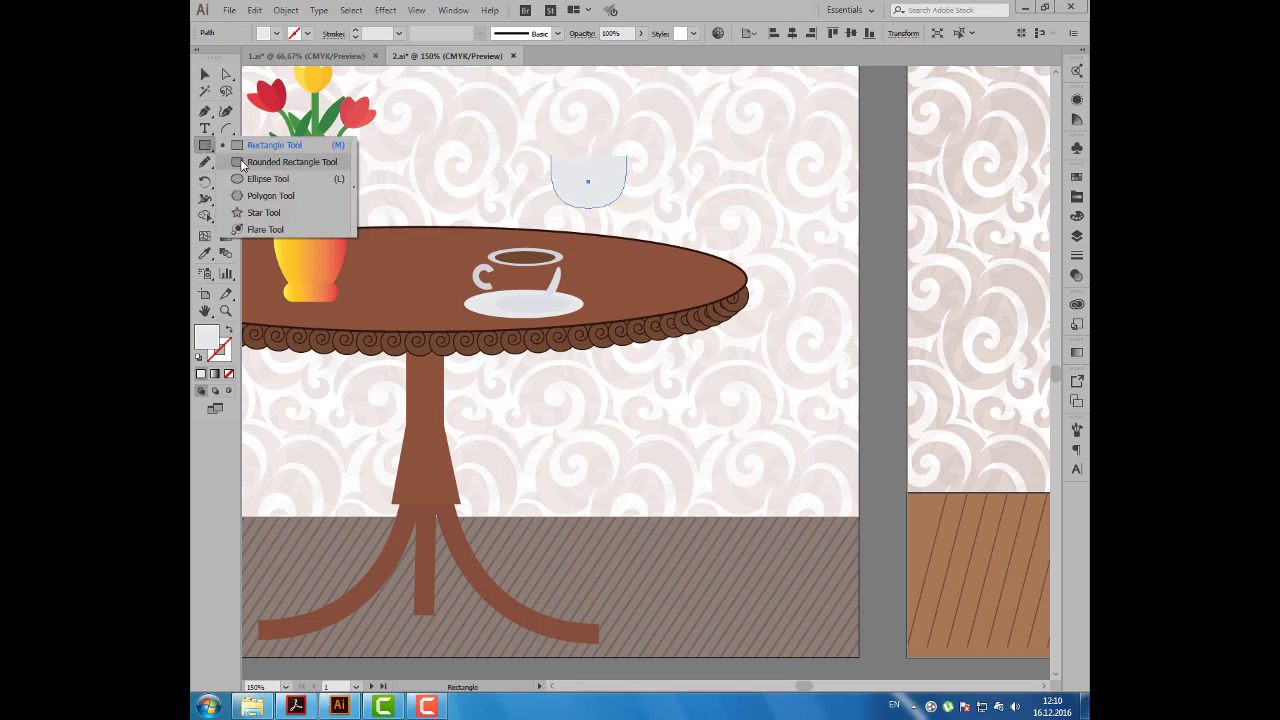
left_click(241, 162)
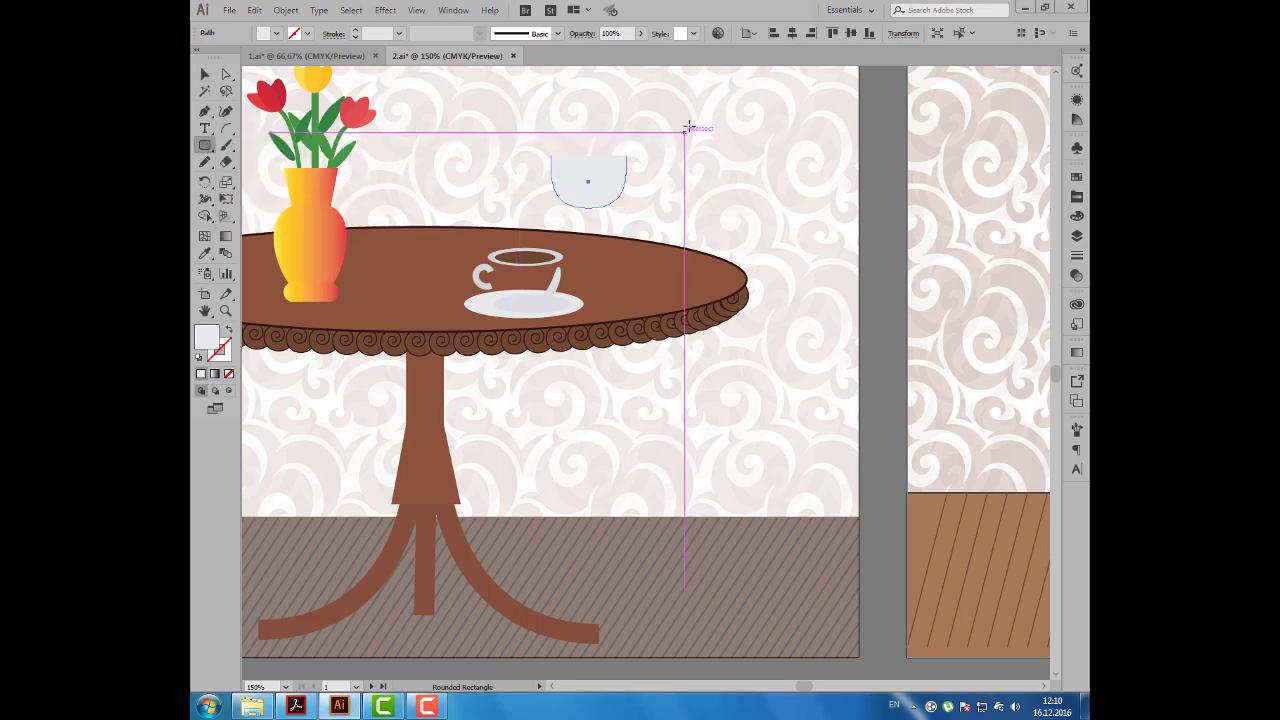
left_click_drag(690, 123, 788, 214)
key("a")
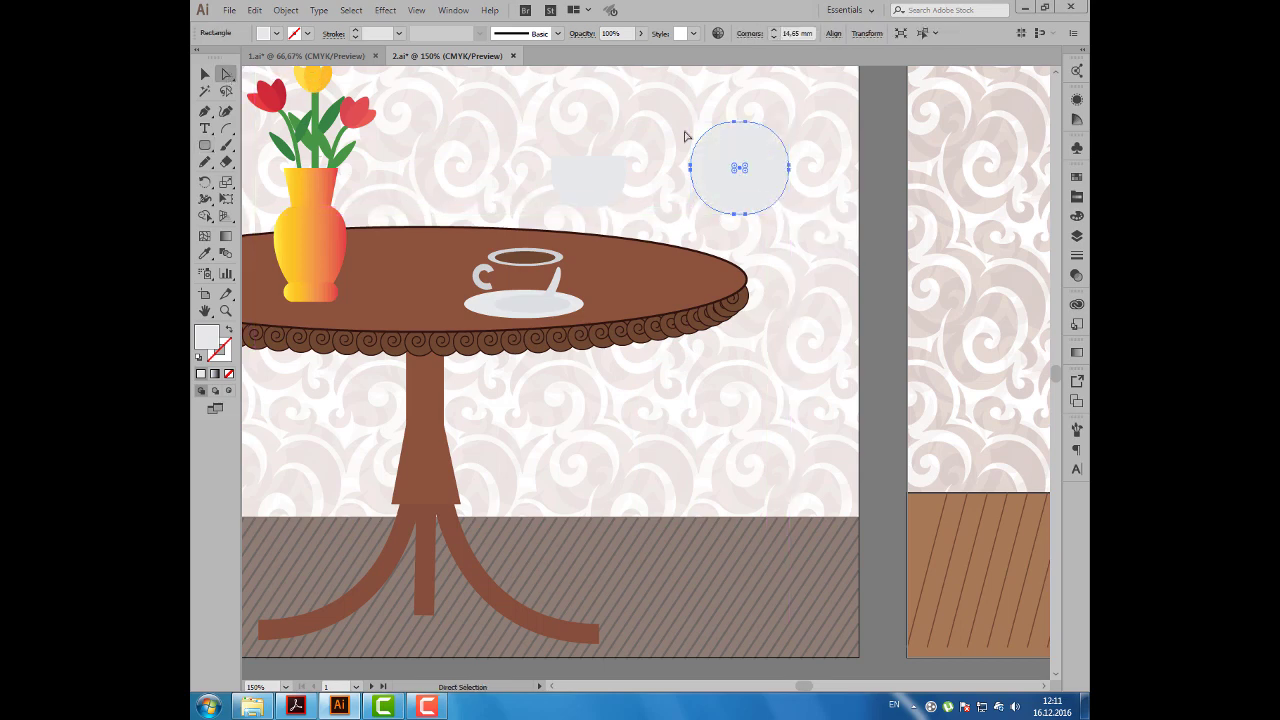
left_click(733, 124)
left_click_drag(733, 124, 746, 124)
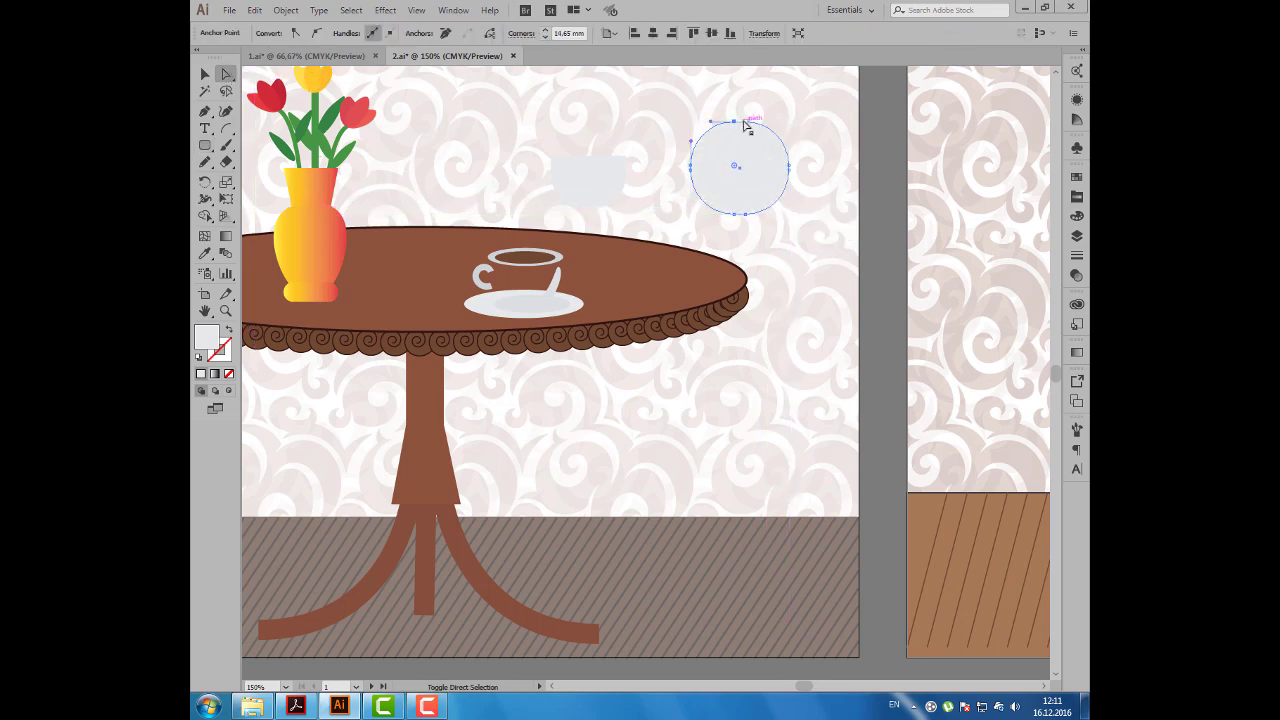
key("Delete")
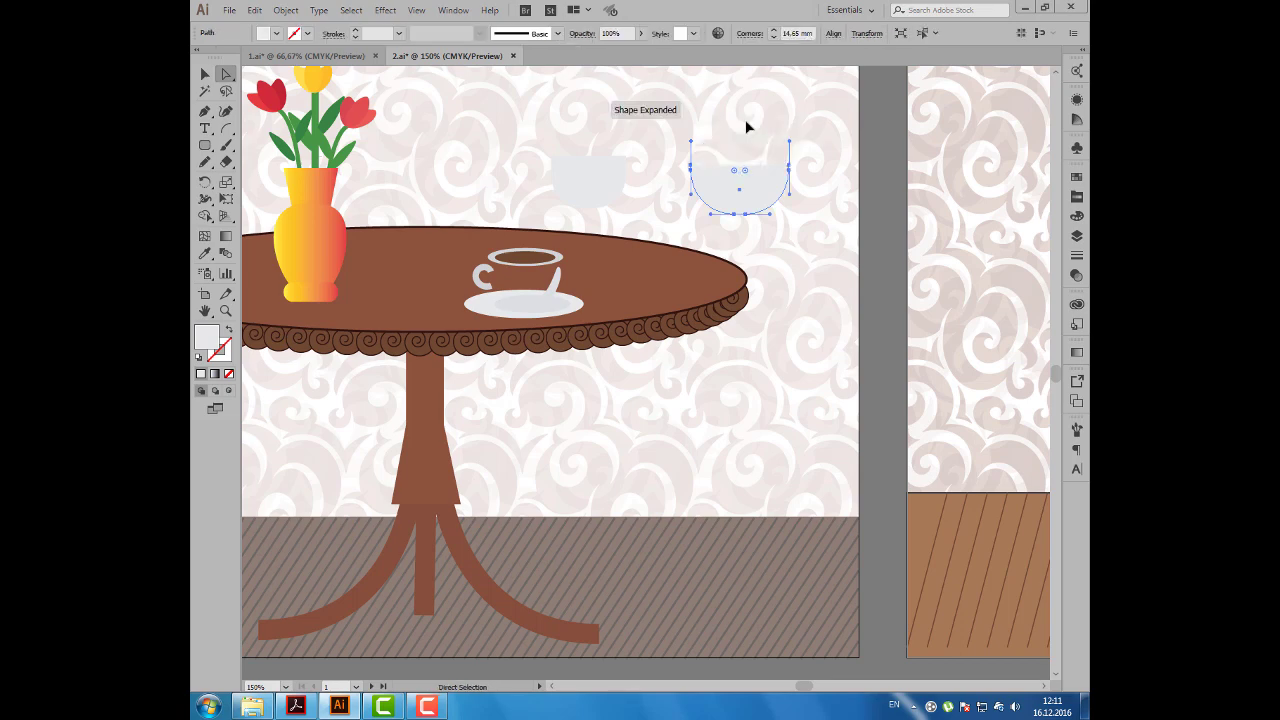
Step: Return the cup body to its saucer, set the bowl beside it, and draw its ellipse rim
left_click(205, 74)
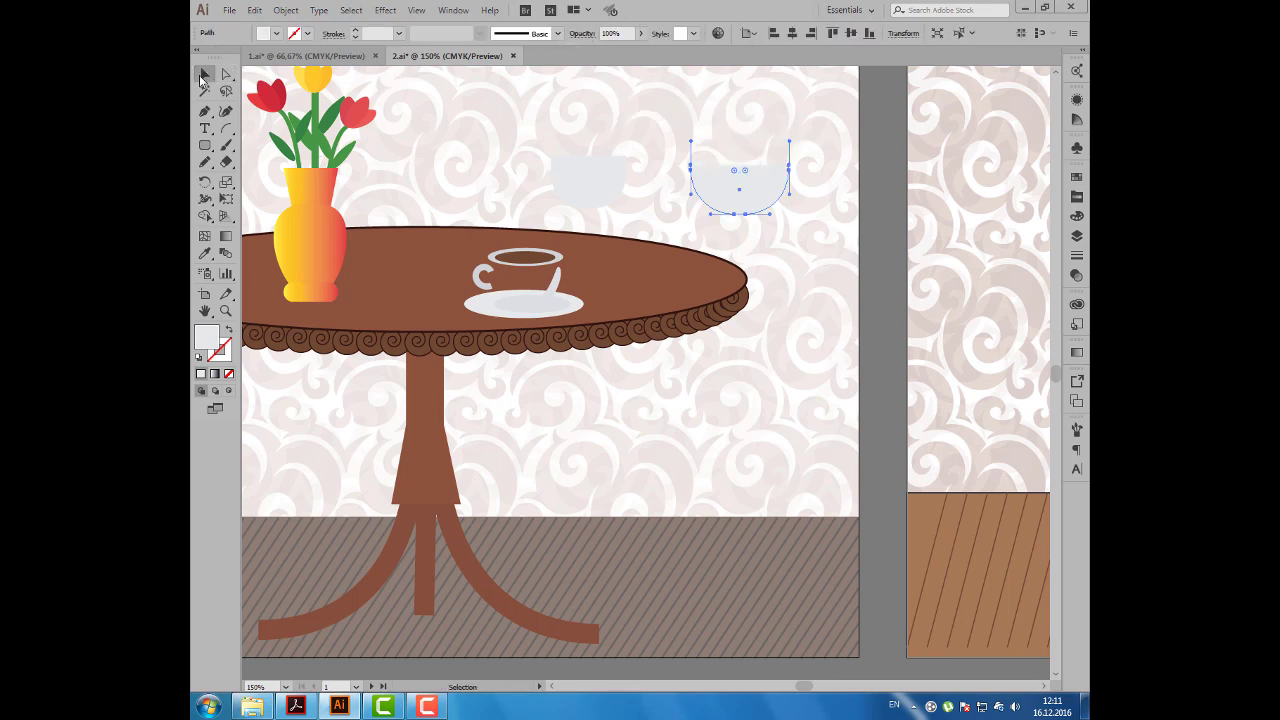
left_click_drag(594, 190, 531, 290)
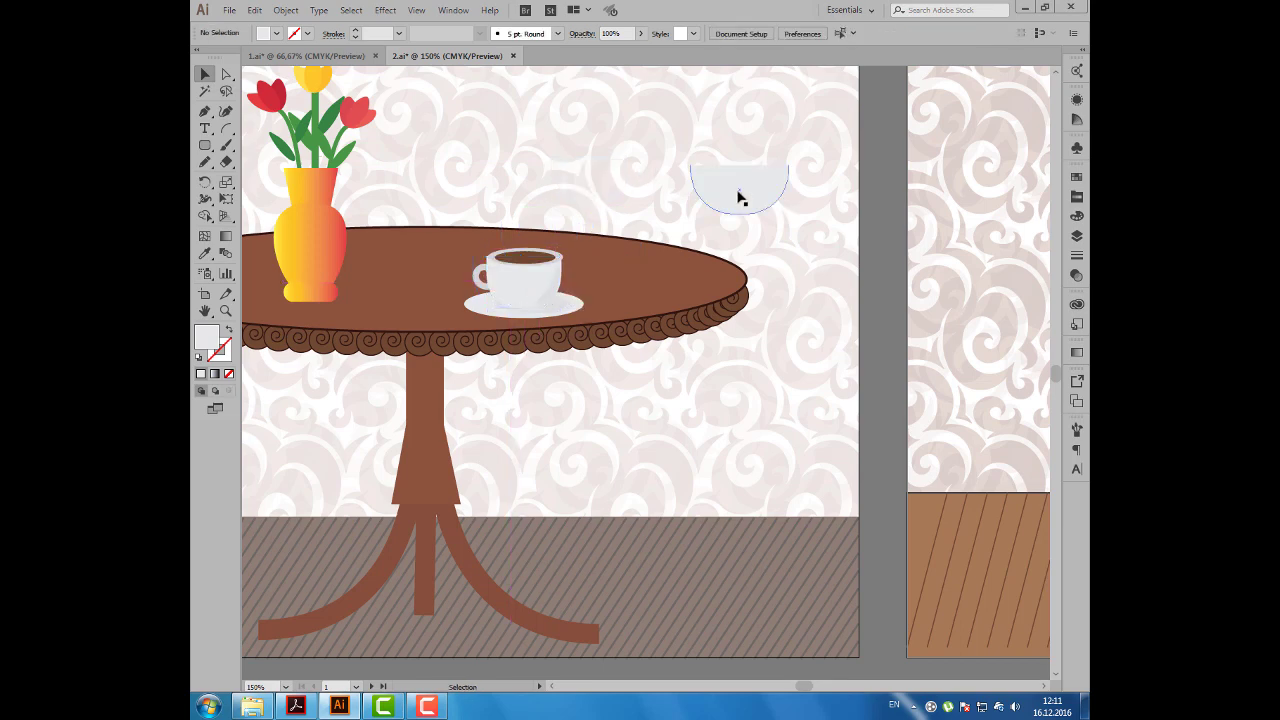
mouse_move(737, 195)
left_mouse_down()
mouse_move(650, 283)
mouse_move(679, 261)
left_mouse_up()
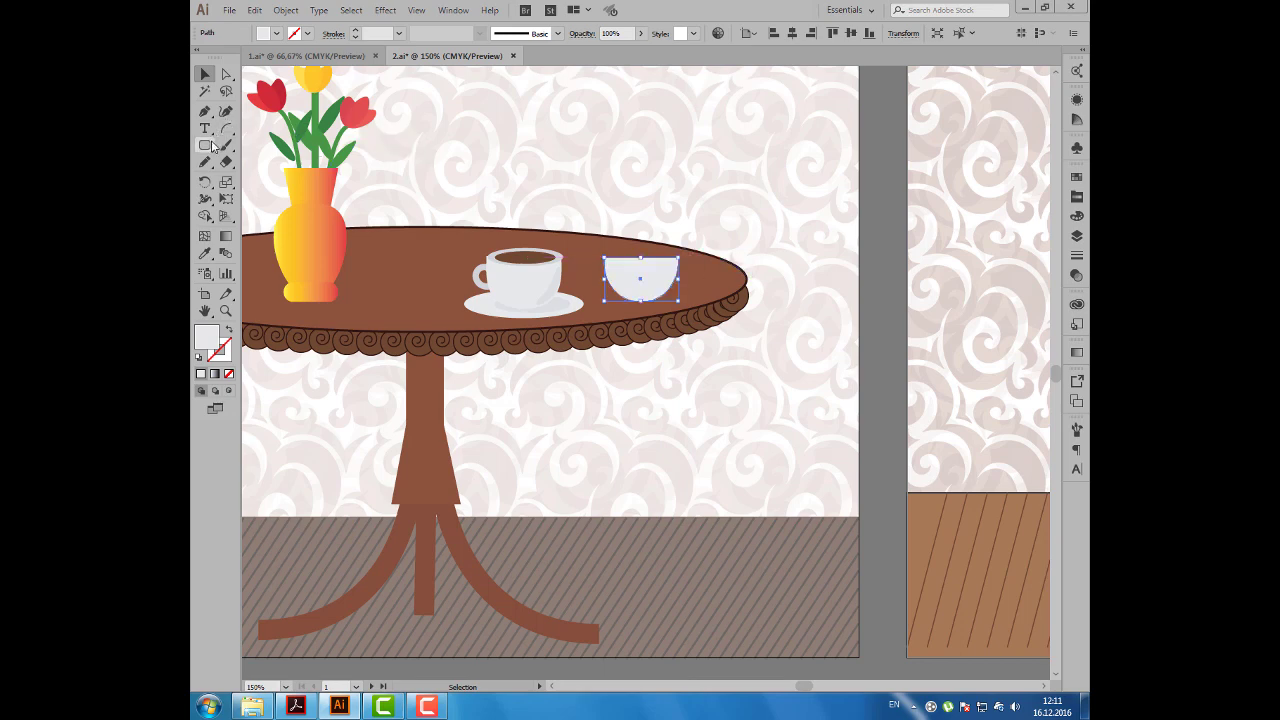
mouse_move(205, 145)
left_mouse_down()
mouse_move(241, 160)
mouse_move(245, 178)
left_mouse_up()
left_click_drag(604, 247, 679, 266)
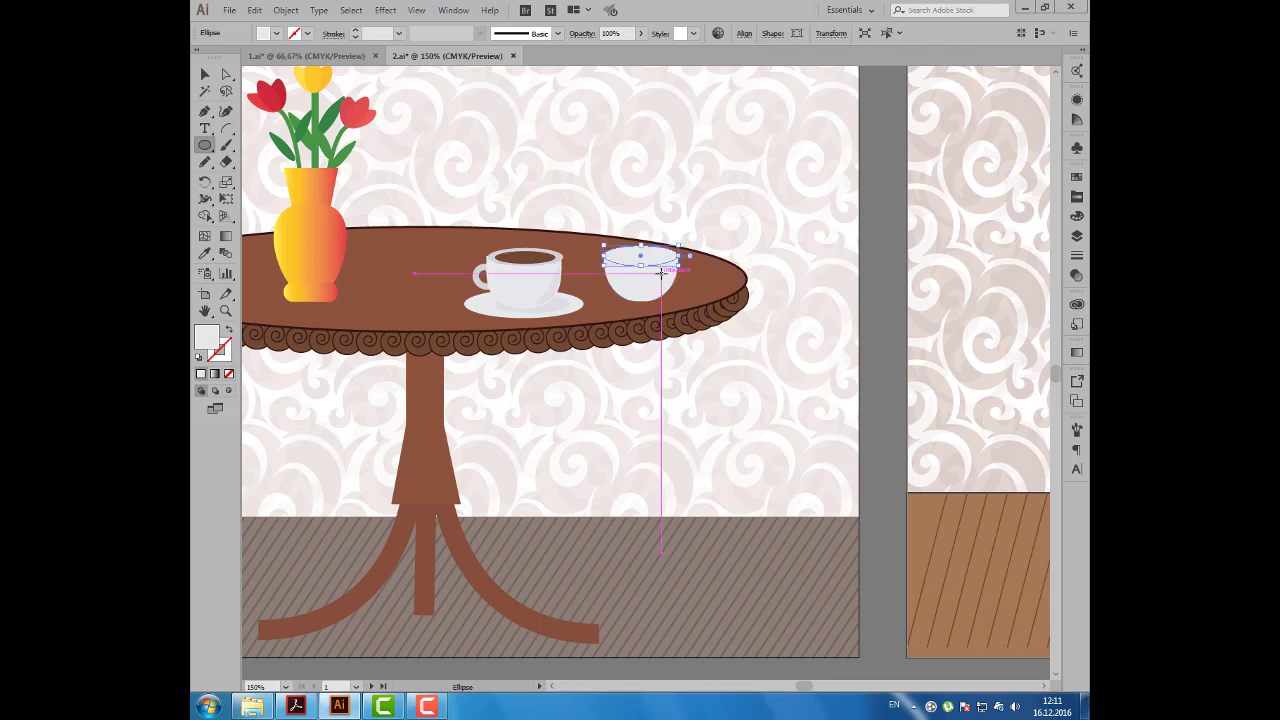
Step: Draw a smaller ellipse inside the second cup's rim and fill it coffee brown
scroll(660, 272, "up", 2)
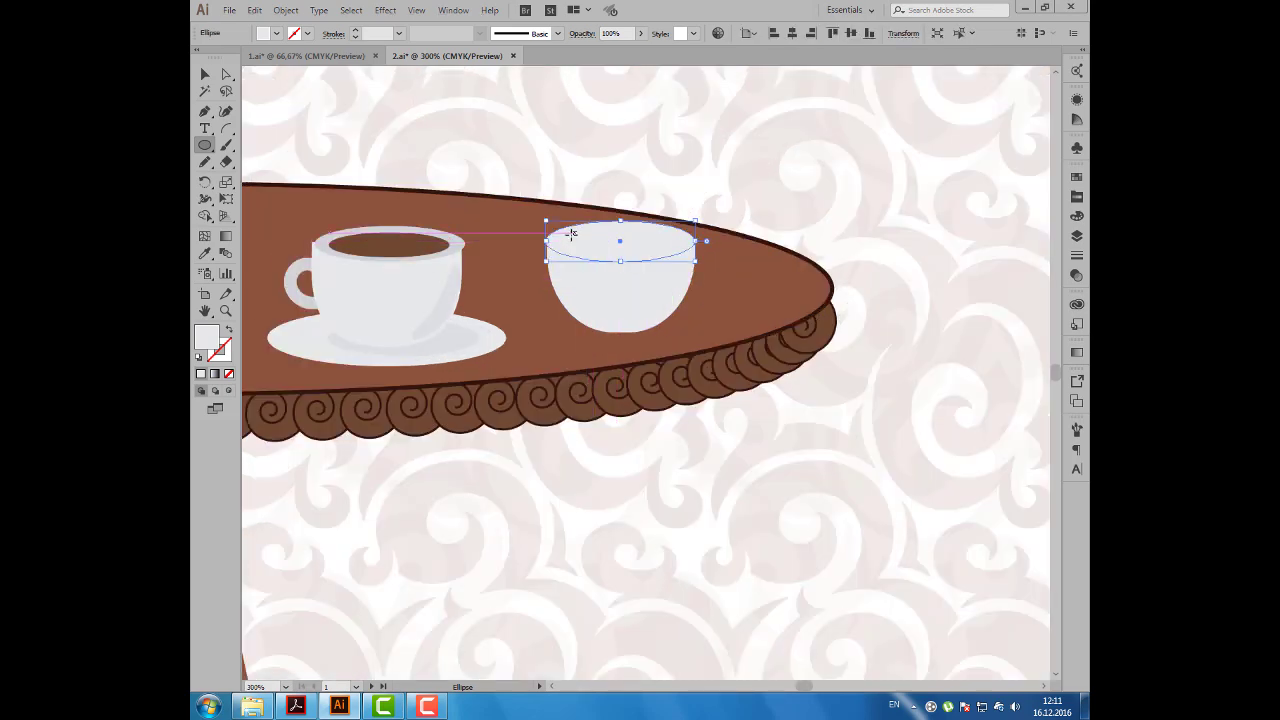
left_click_drag(566, 232, 680, 254)
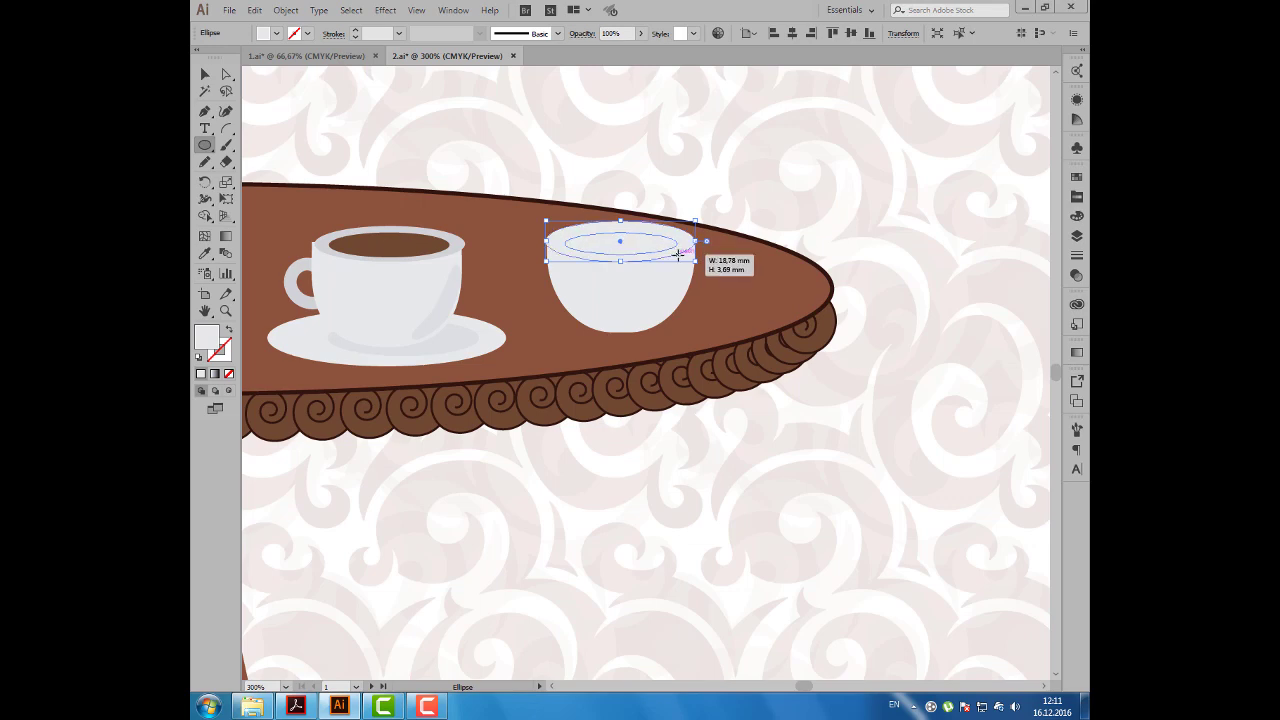
left_click(276, 33)
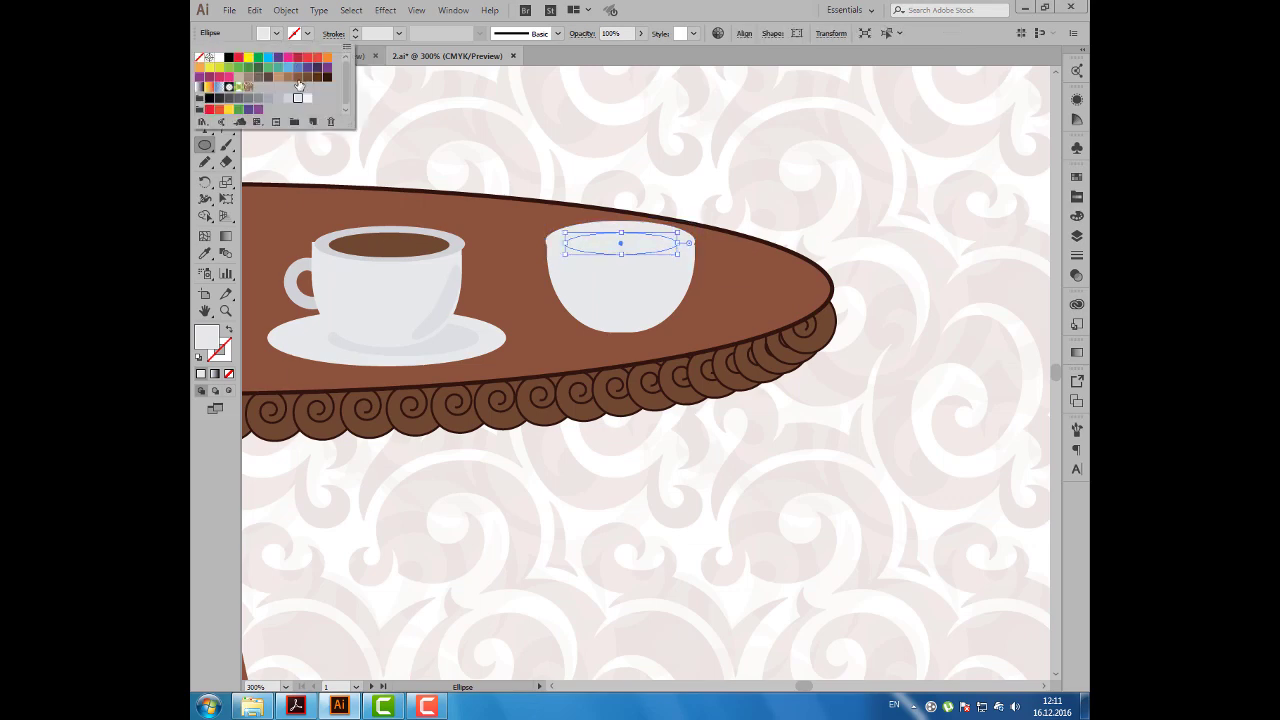
left_click(298, 77)
left_click(238, 34)
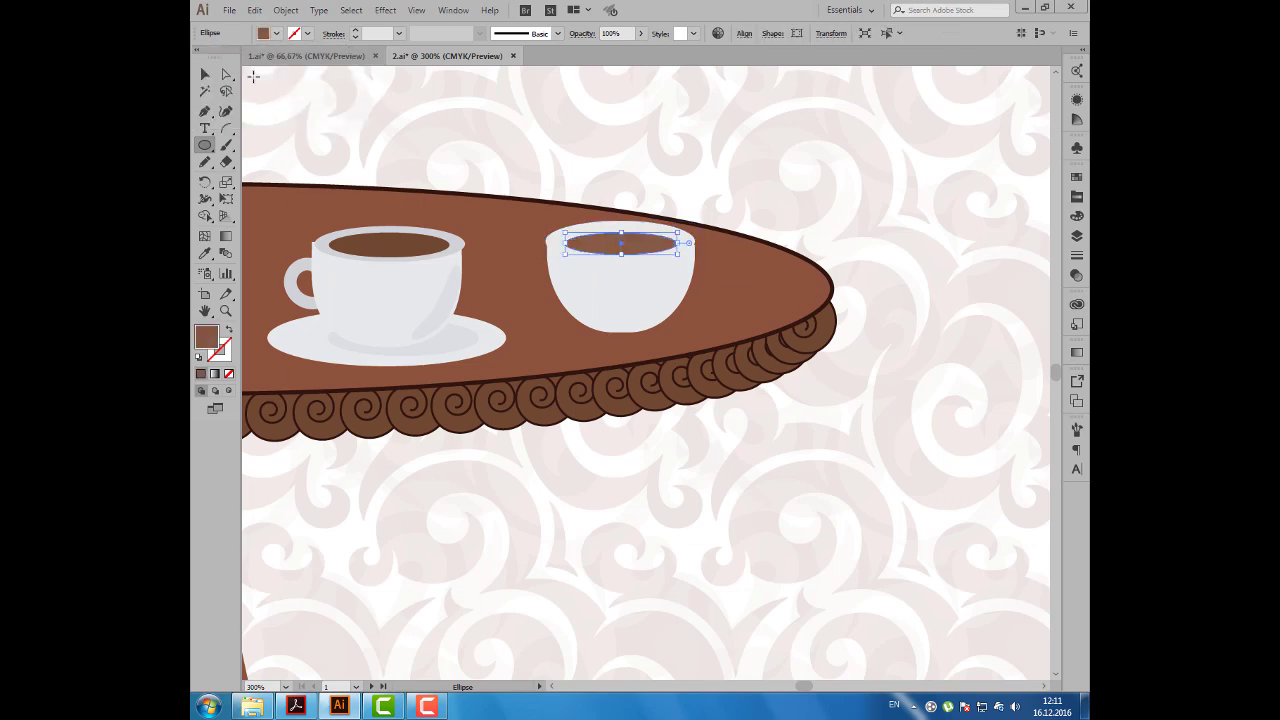
left_click(205, 74)
scroll(420, 213, "down", 1)
scroll(420, 213, "left", 1)
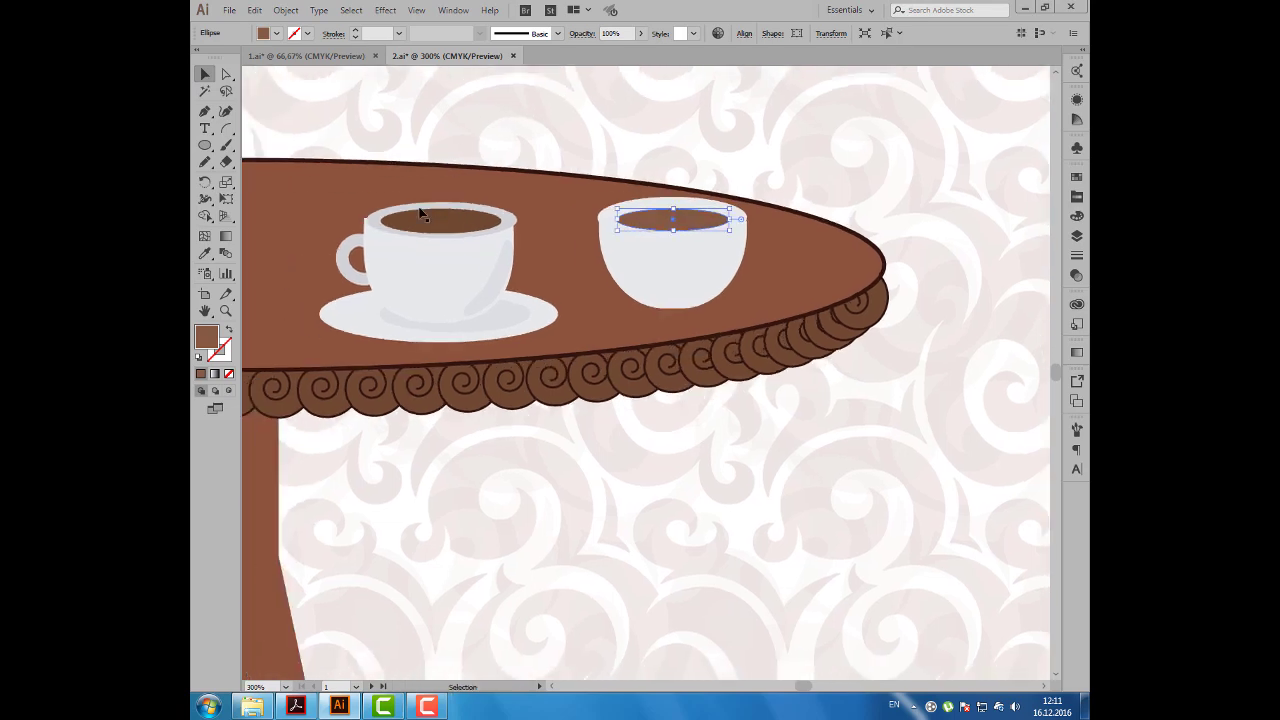
Step: Draw an unfilled spiral beside the cup with a light grey 4 pt stroke
left_click_drag(227, 128, 262, 162)
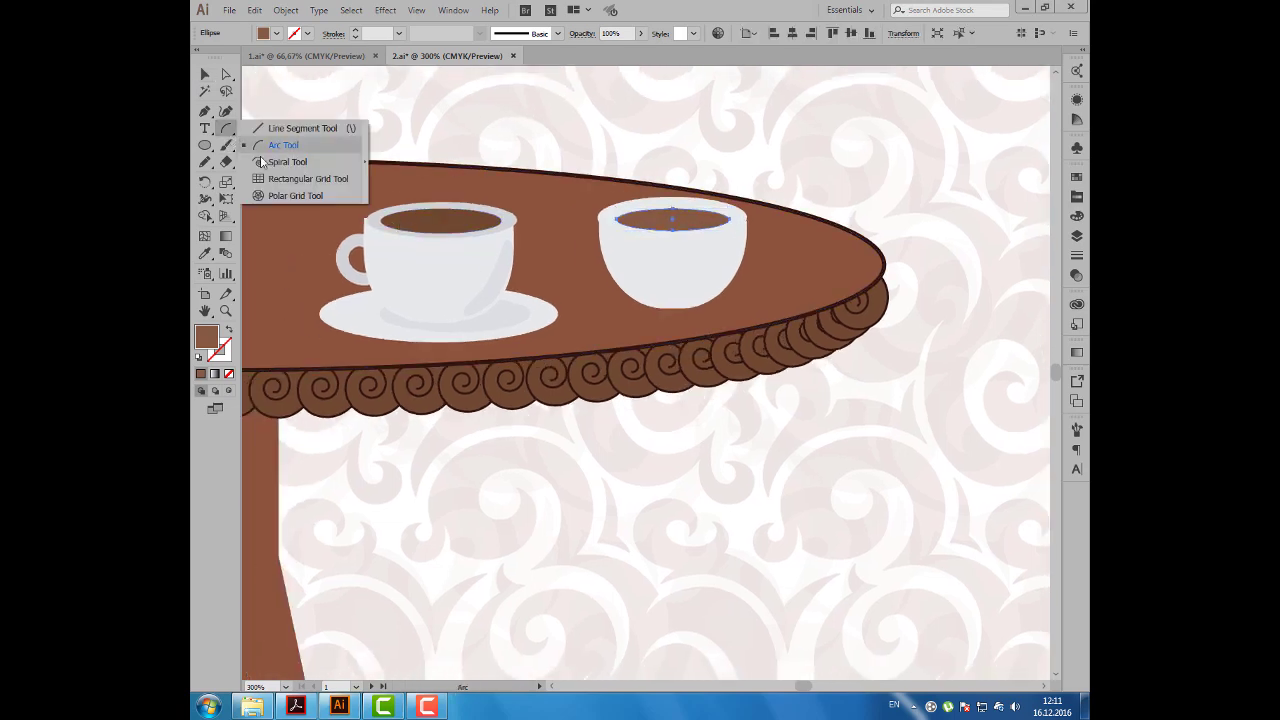
left_click_drag(576, 225, 579, 244)
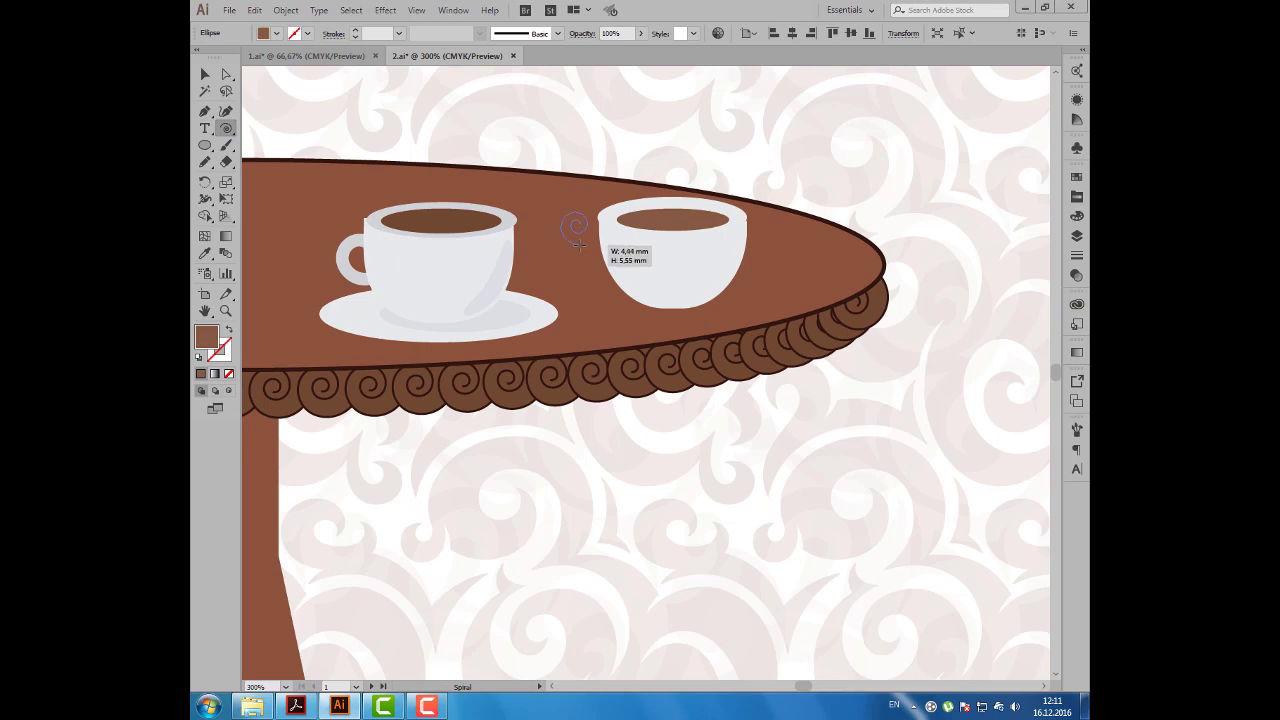
left_click_drag(578, 244, 584, 260)
key("slash")
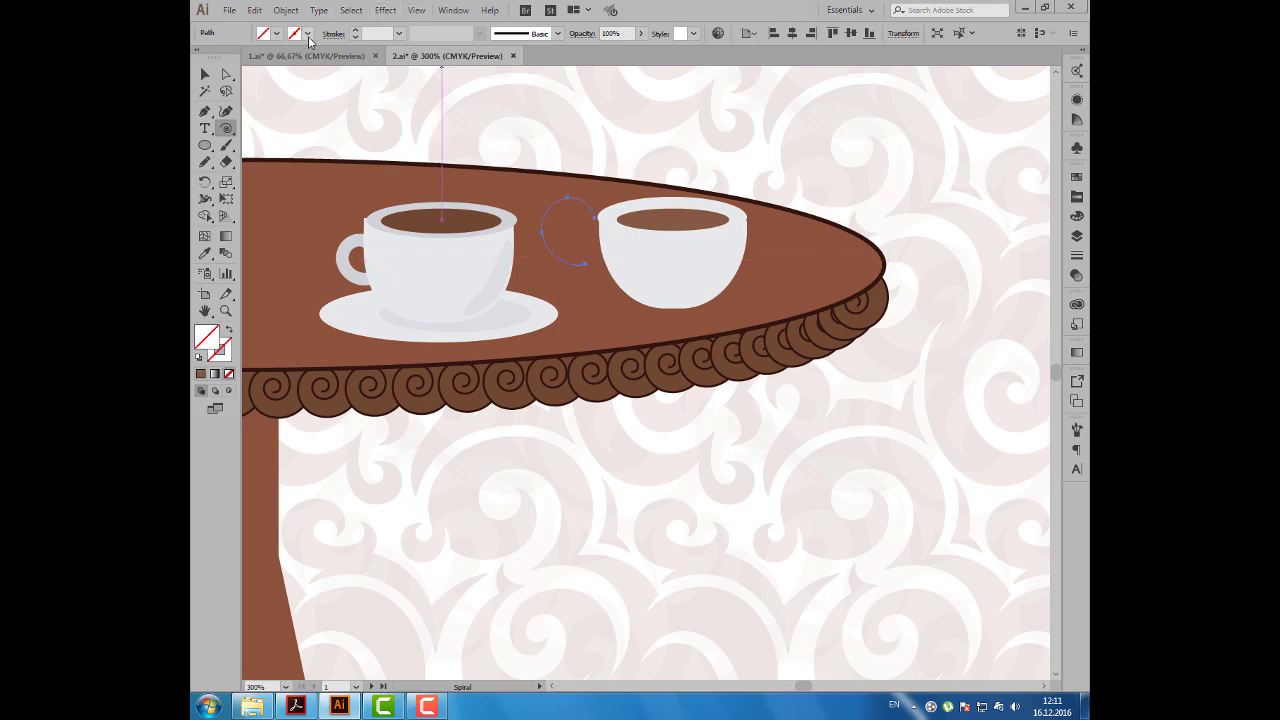
left_click(308, 36)
left_click(285, 104)
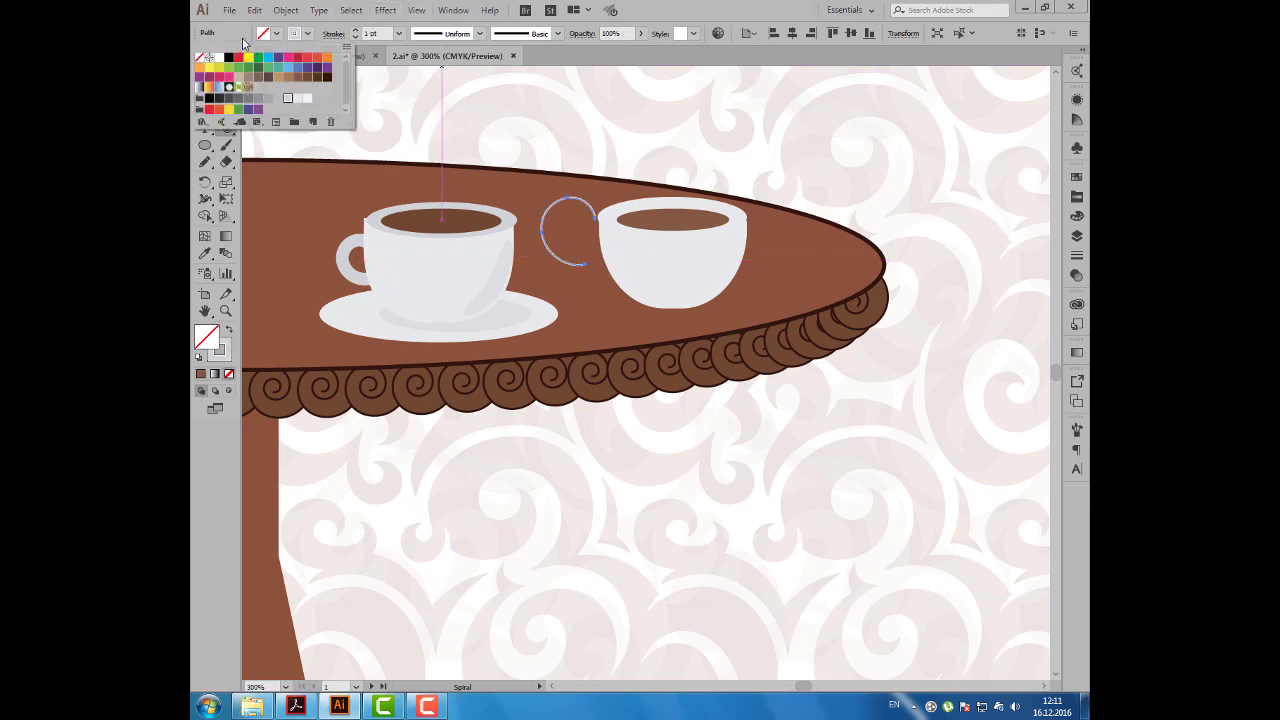
left_click(355, 30)
left_click(355, 30)
left_click(355, 30)
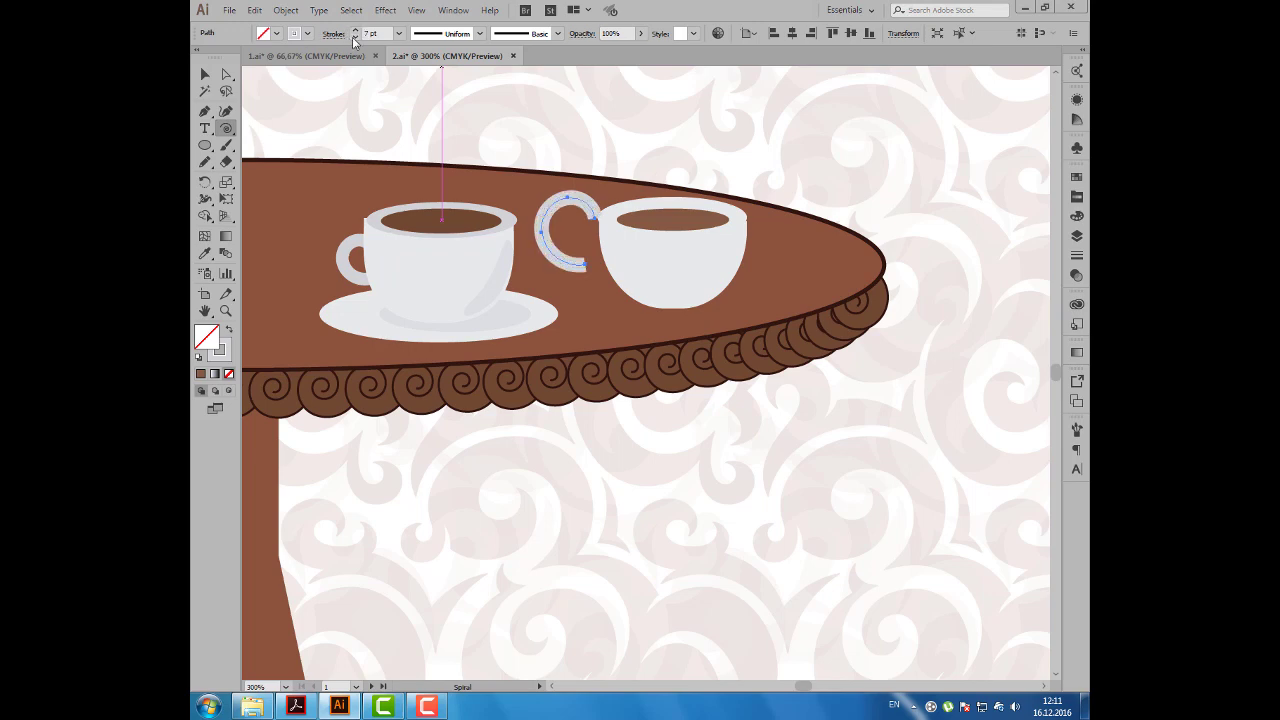
left_click(355, 37)
left_click(355, 37)
Step: Rotate the spiral handle to sit against the cup's left side
left_click(205, 74)
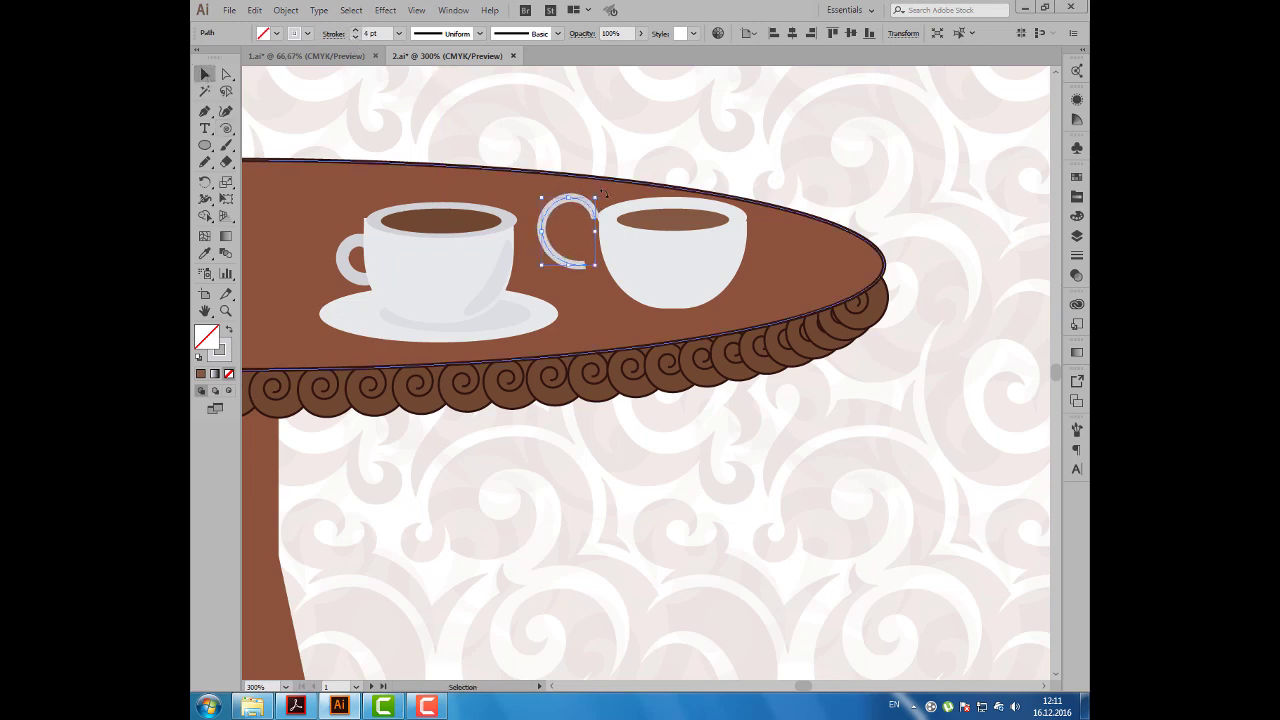
mouse_move(631, 187)
left_mouse_down()
mouse_move(582, 203)
mouse_move(598, 215)
left_mouse_up()
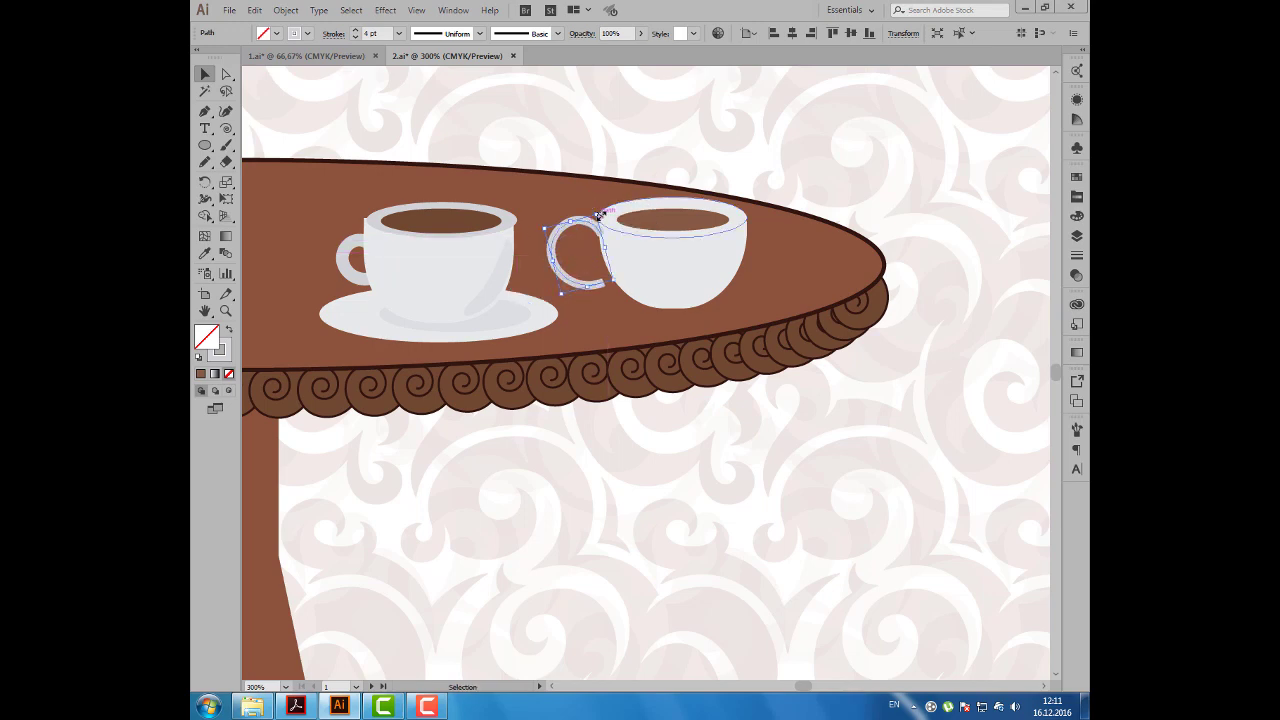
mouse_move(598, 214)
left_mouse_down()
mouse_move(586, 202)
mouse_move(583, 228)
mouse_move(597, 229)
left_mouse_up()
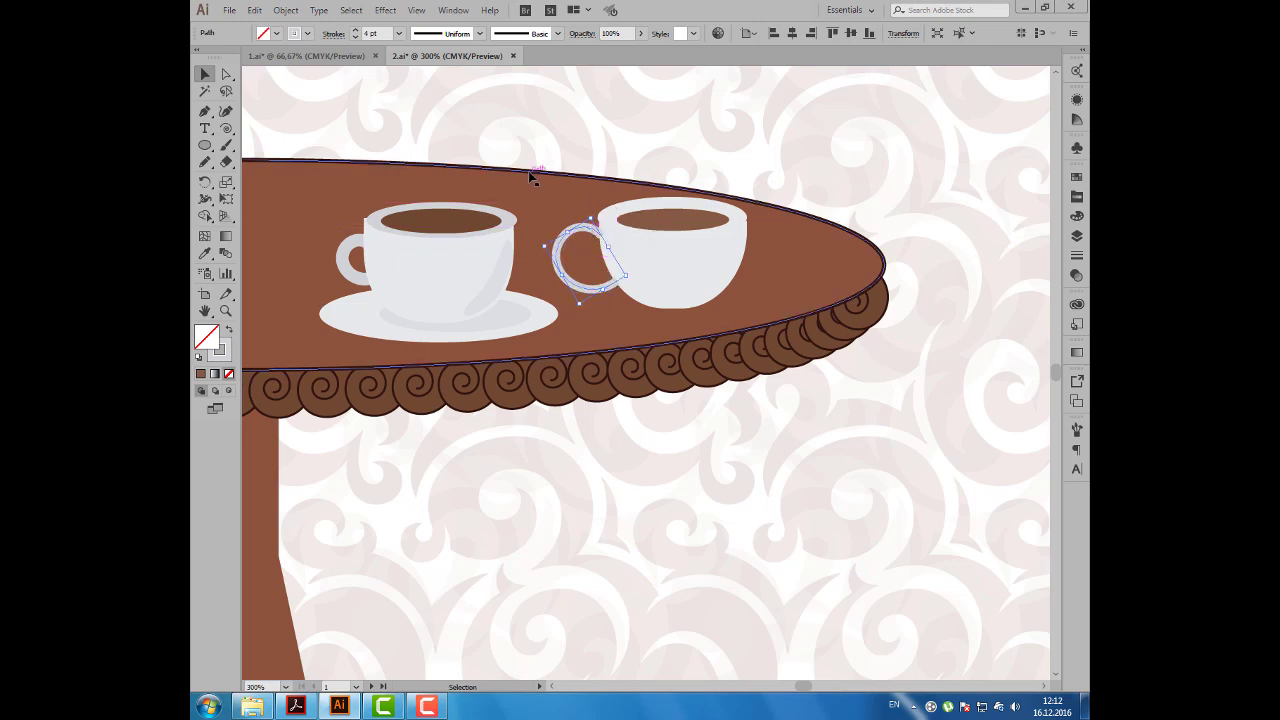
Step: Fit the finished table scene in the window, zoom out, then switch to 1.ai
double_click(205, 310)
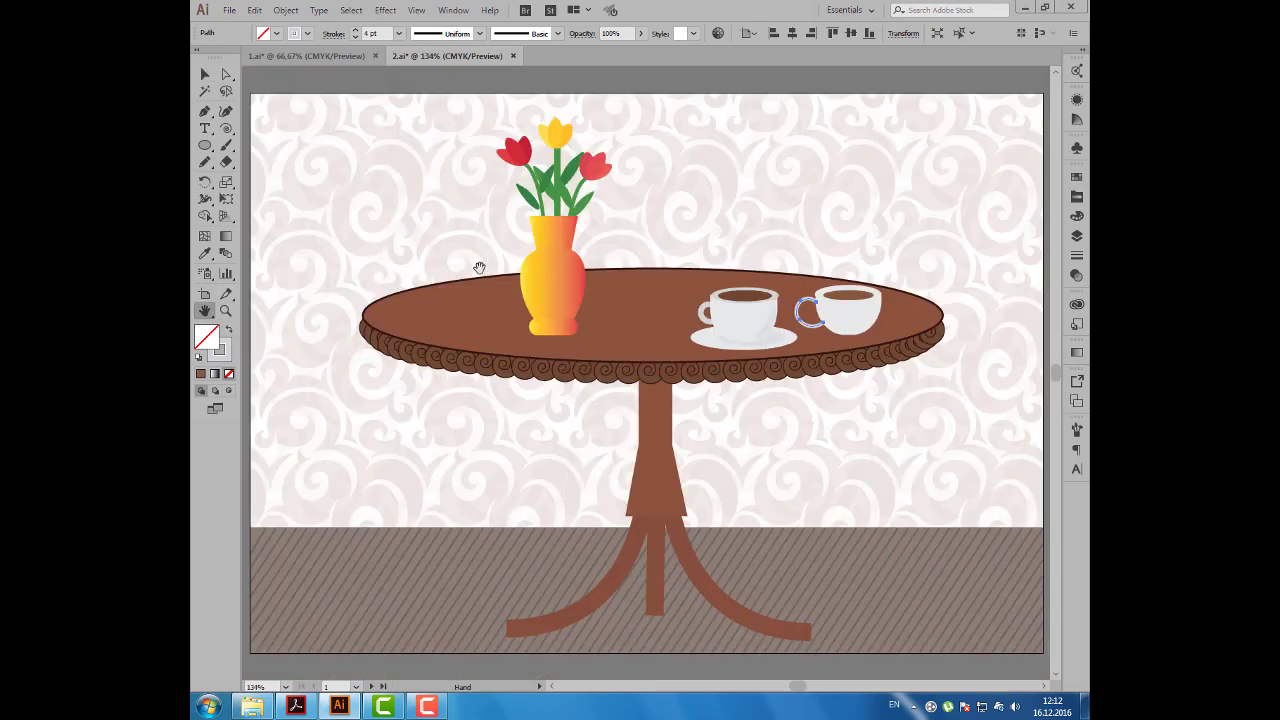
scroll(480, 266, "down", 1)
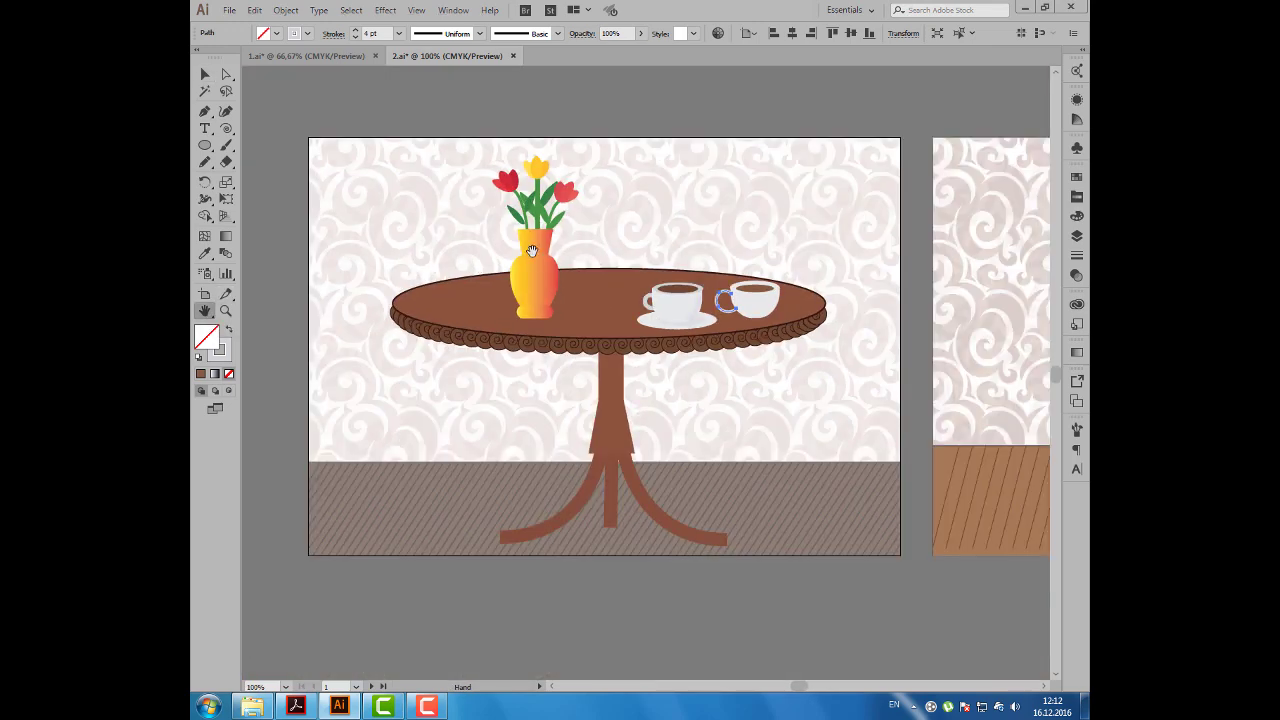
left_click(206, 75)
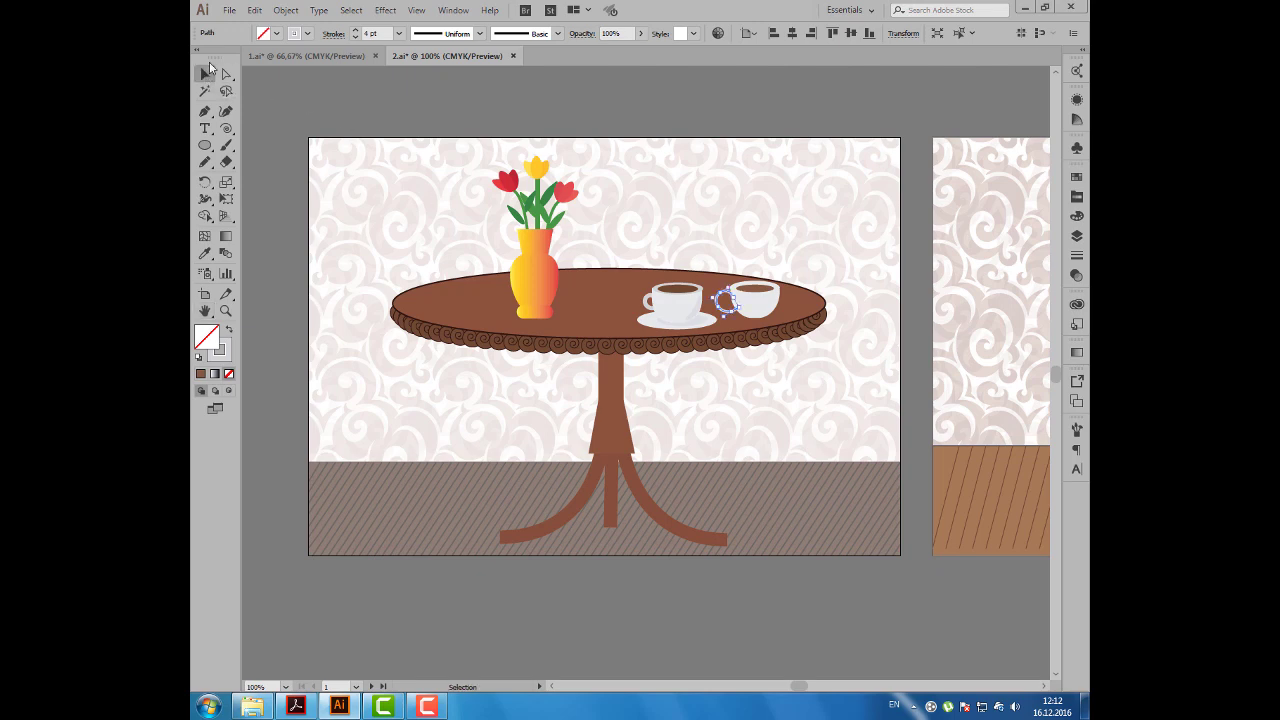
left_click(320, 56)
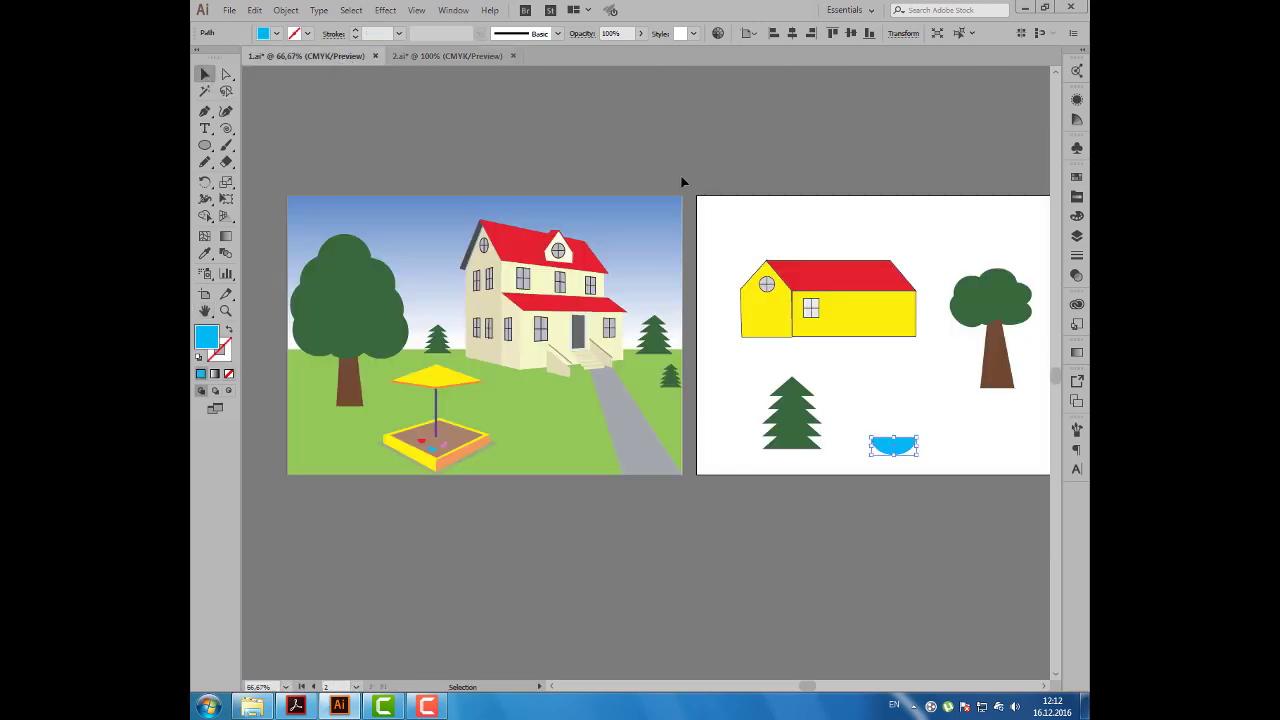
Step: Type the e-mail address above the yellow house and enlarge it to about 45 pt
left_click_drag(868, 258, 816, 258)
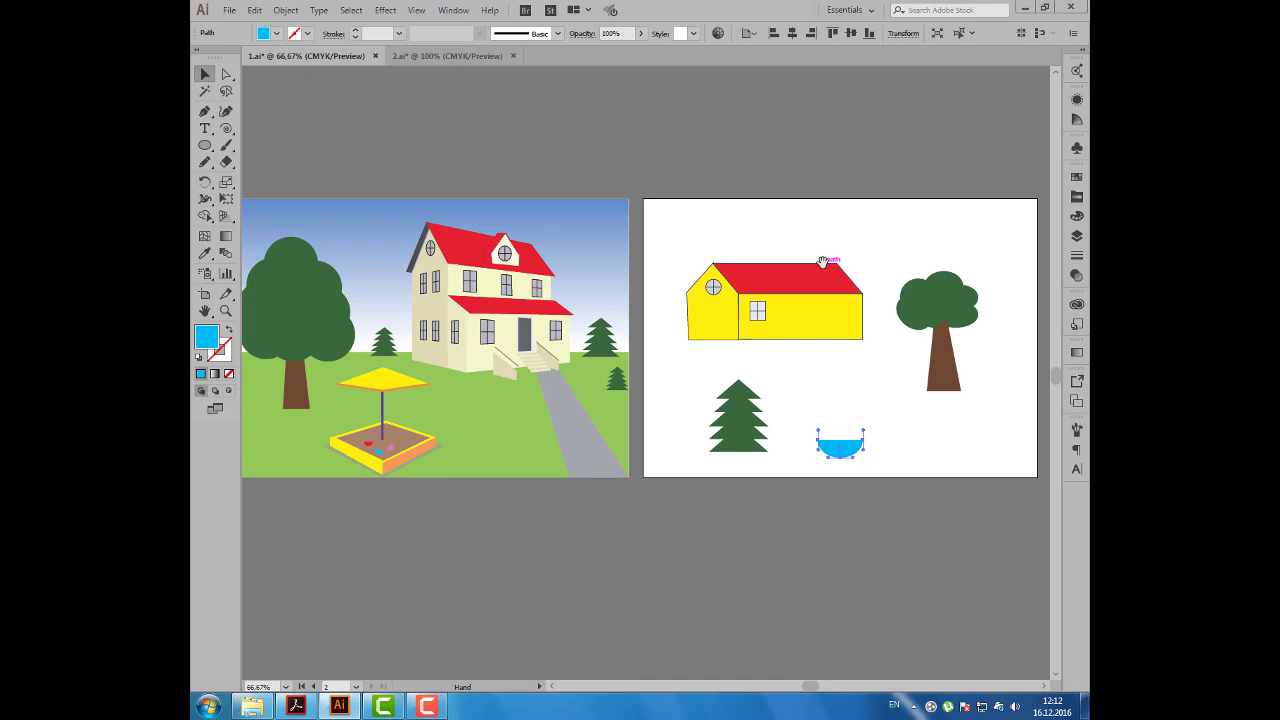
left_click(651, 137)
left_click(205, 128)
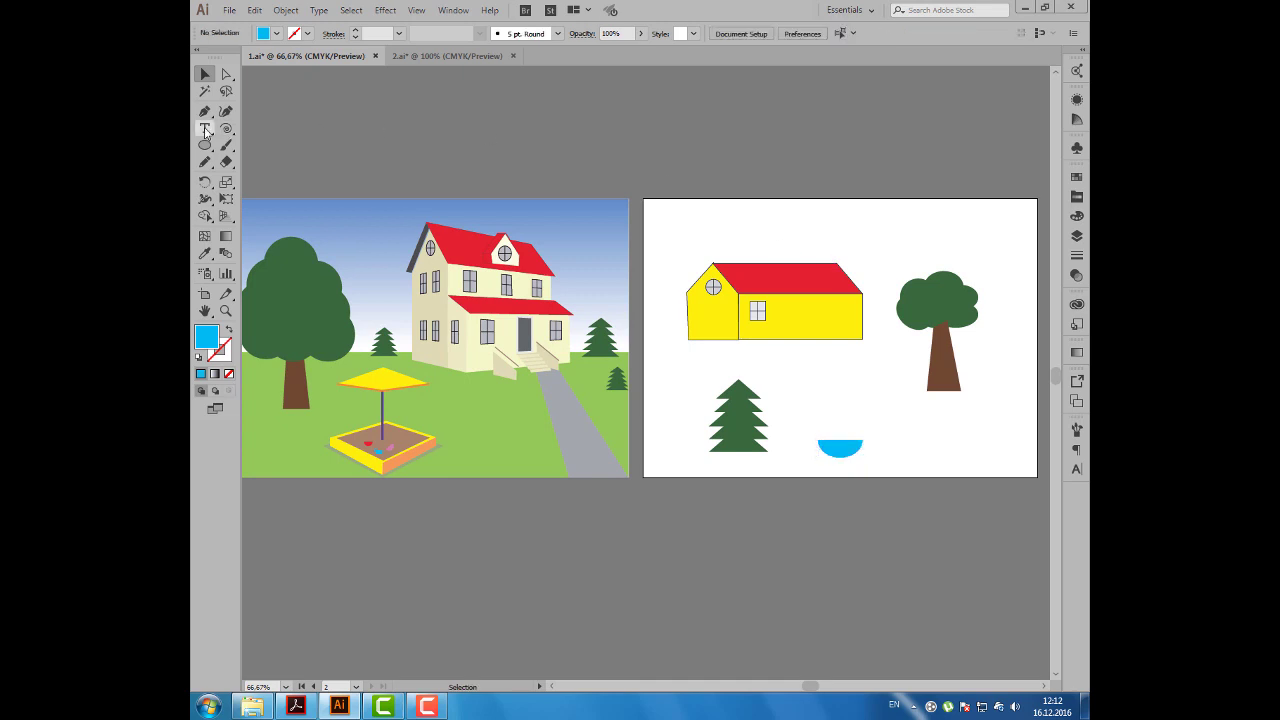
left_click(670, 226)
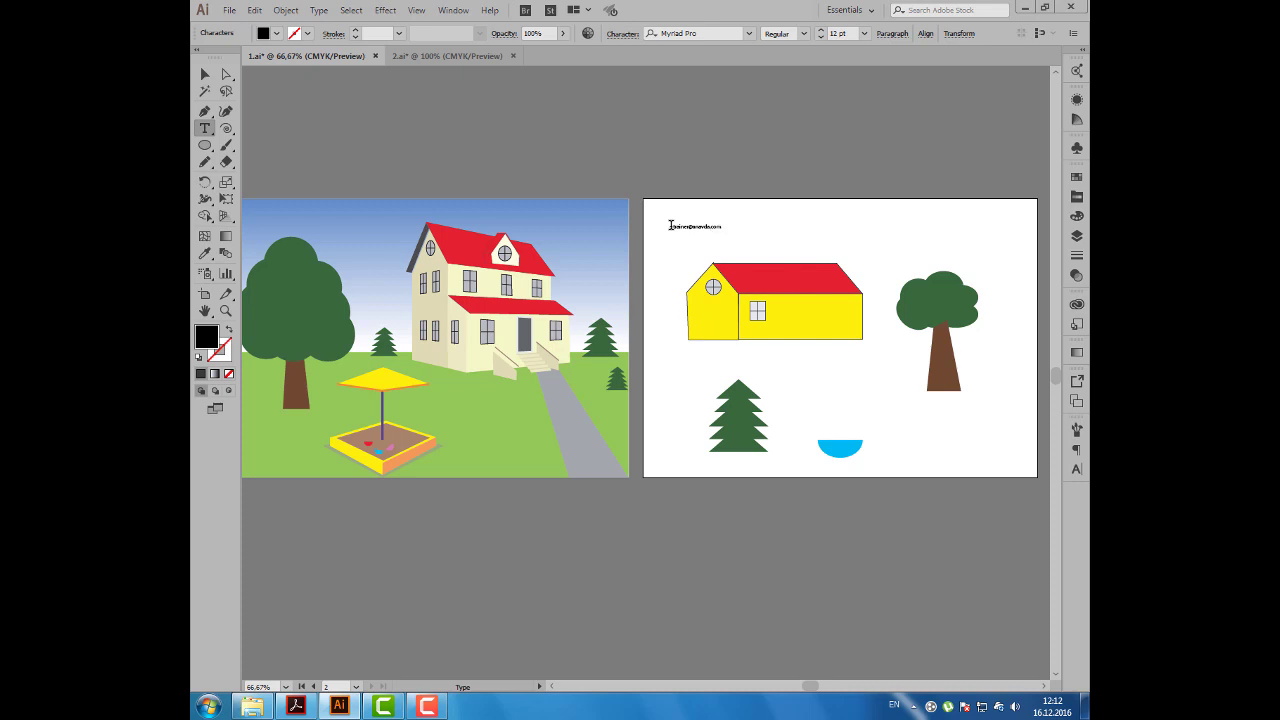
left_click(205, 74)
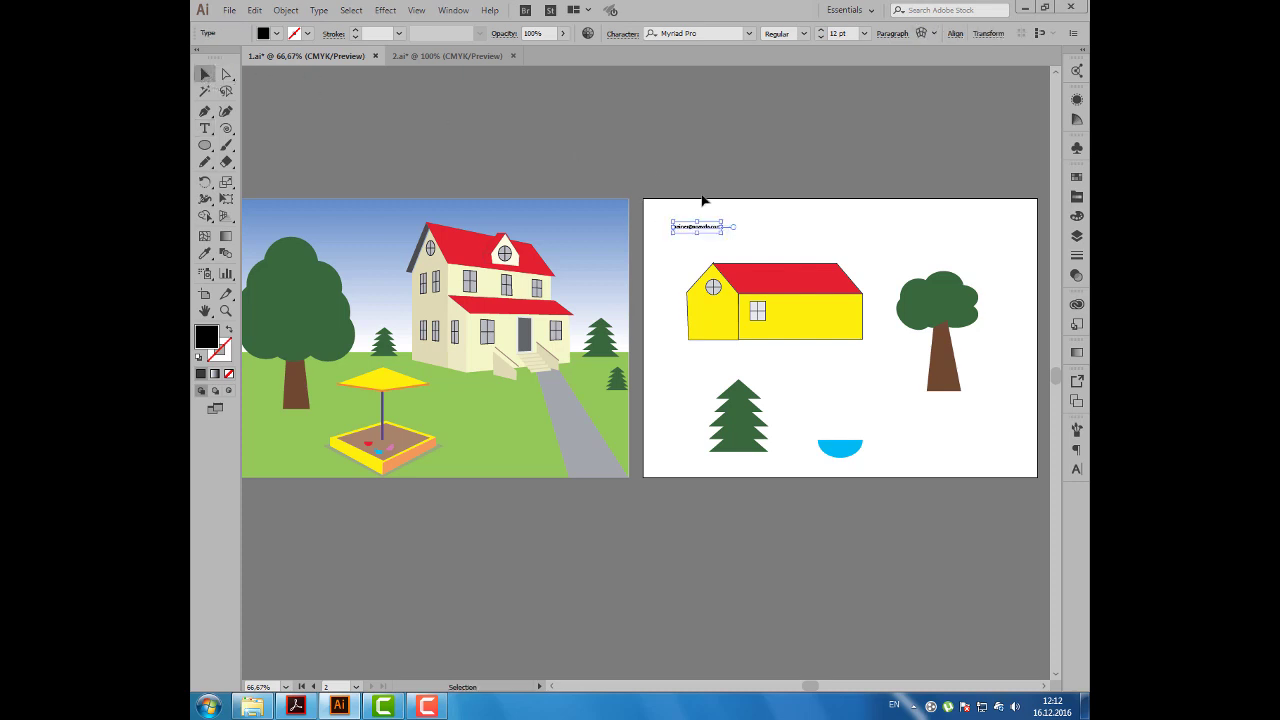
left_click_drag(720, 234, 838, 252)
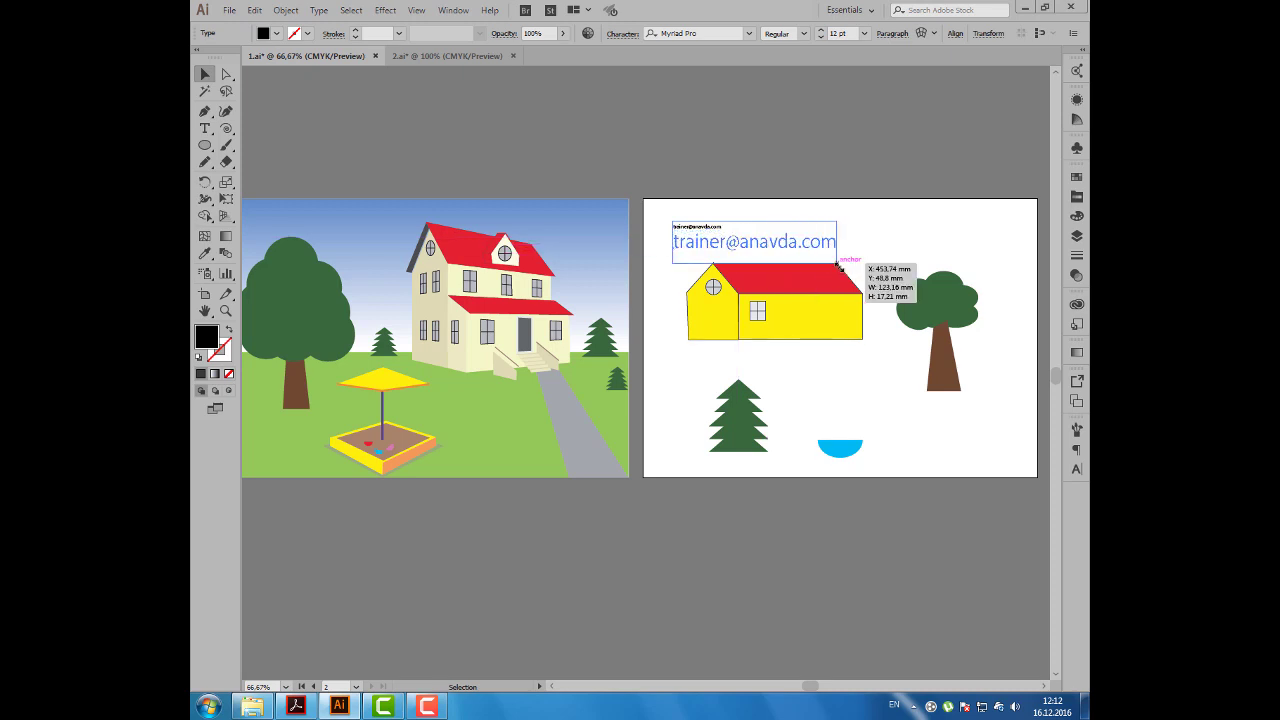
left_click_drag(757, 246, 782, 243)
left_click(905, 236)
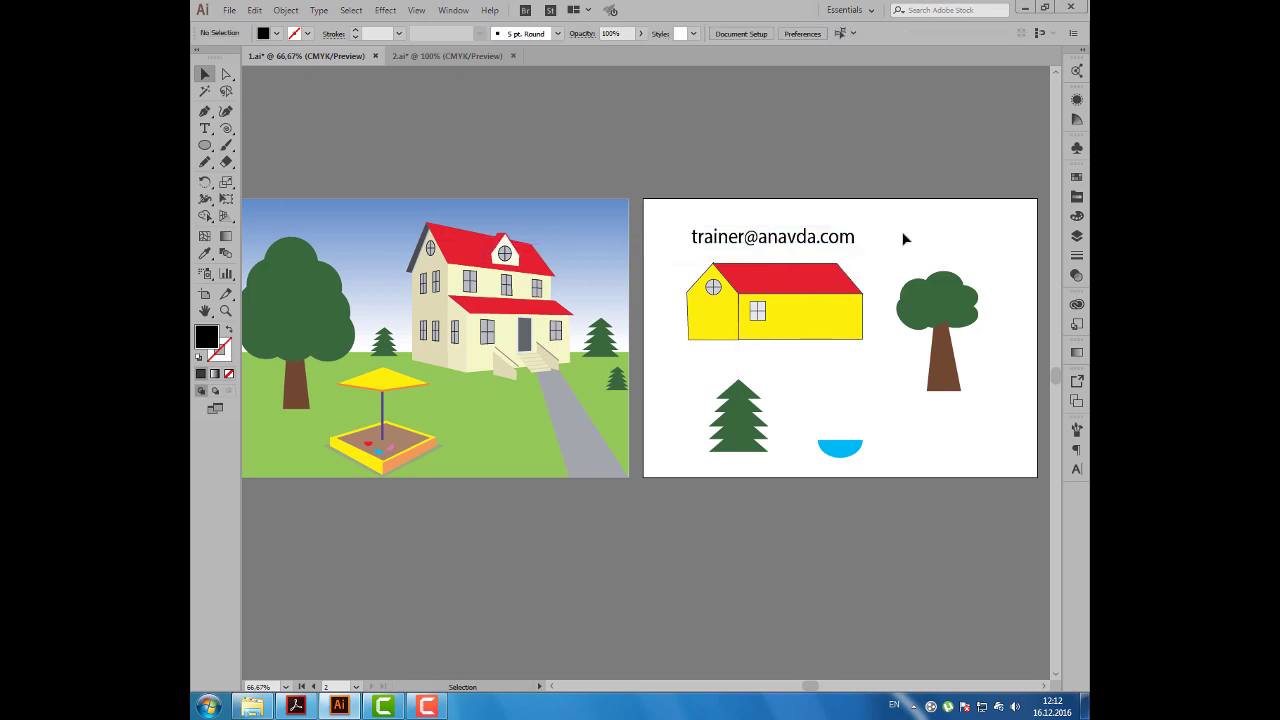